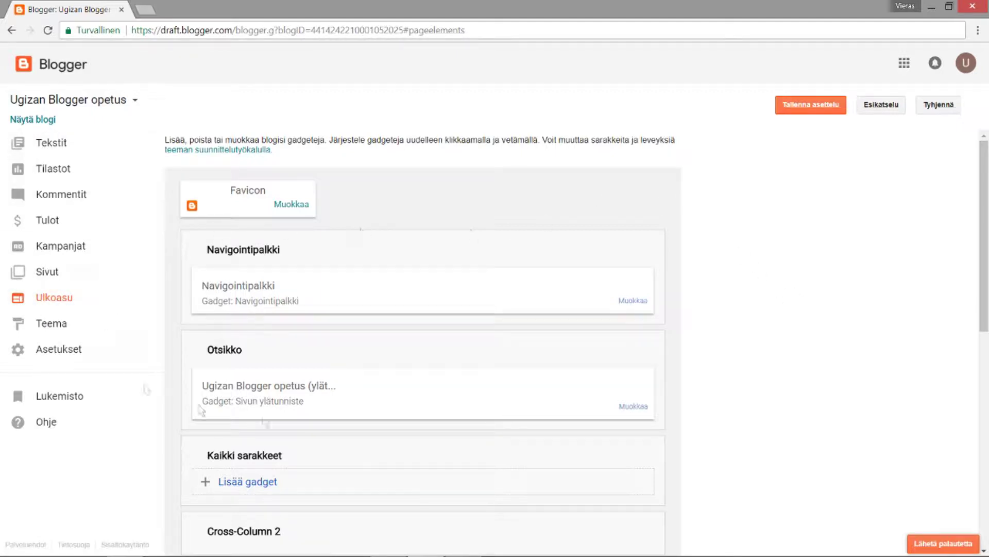
- Examine the blog layout's sections and gadgets, from the favicon and navigation bar down to the footer
scroll(571, 291, down, 9)
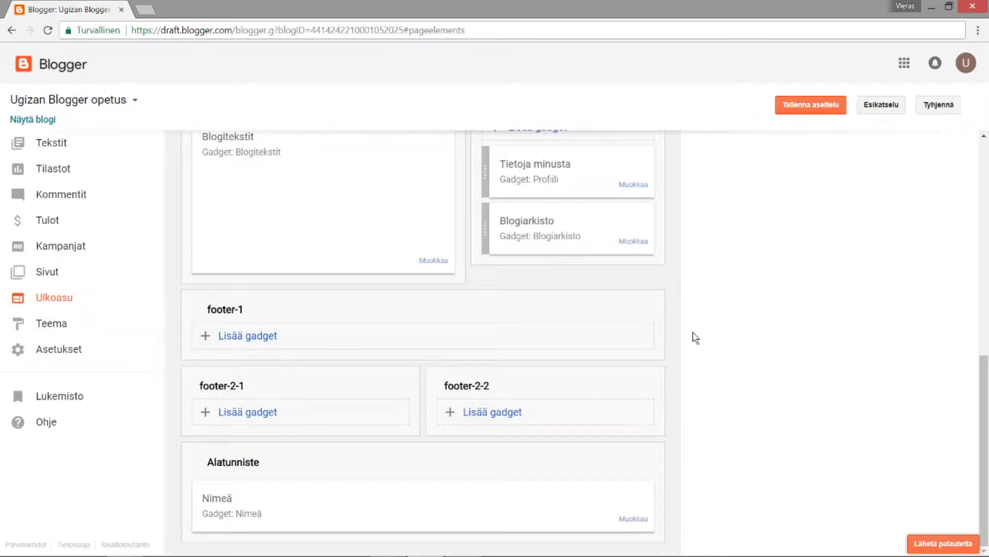
scroll(694, 330, up, 20)
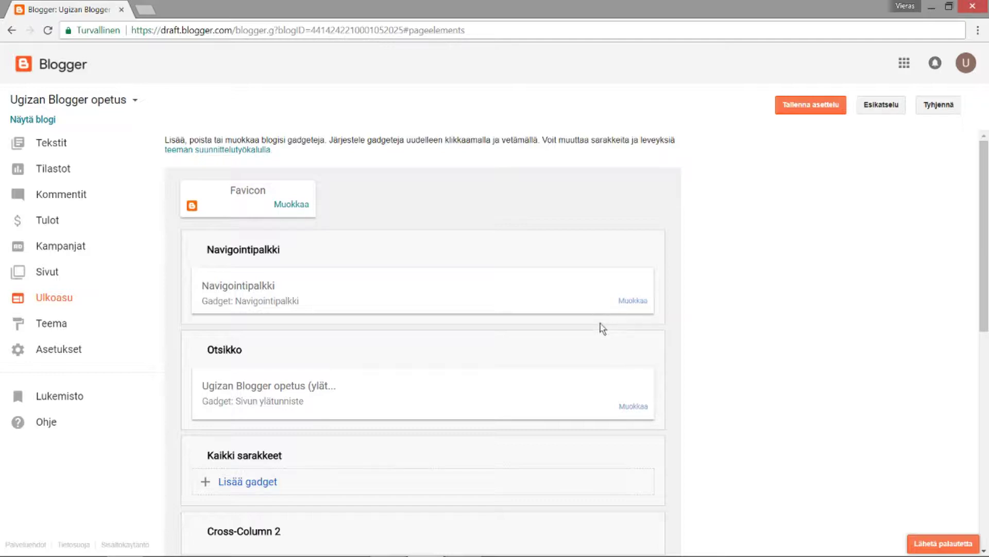
scroll(779, 379, down, 1)
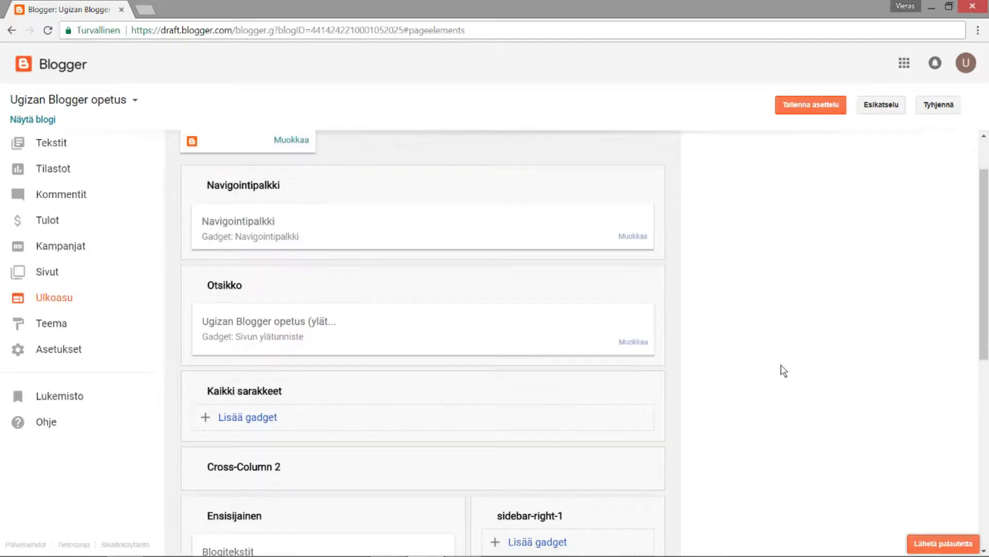
scroll(601, 450, down, 6)
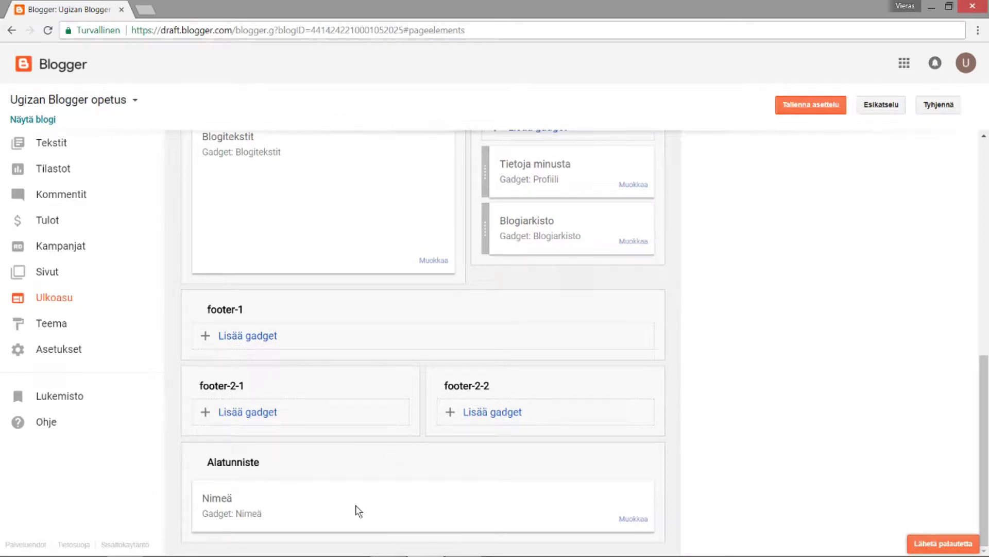
scroll(359, 510, up, 3)
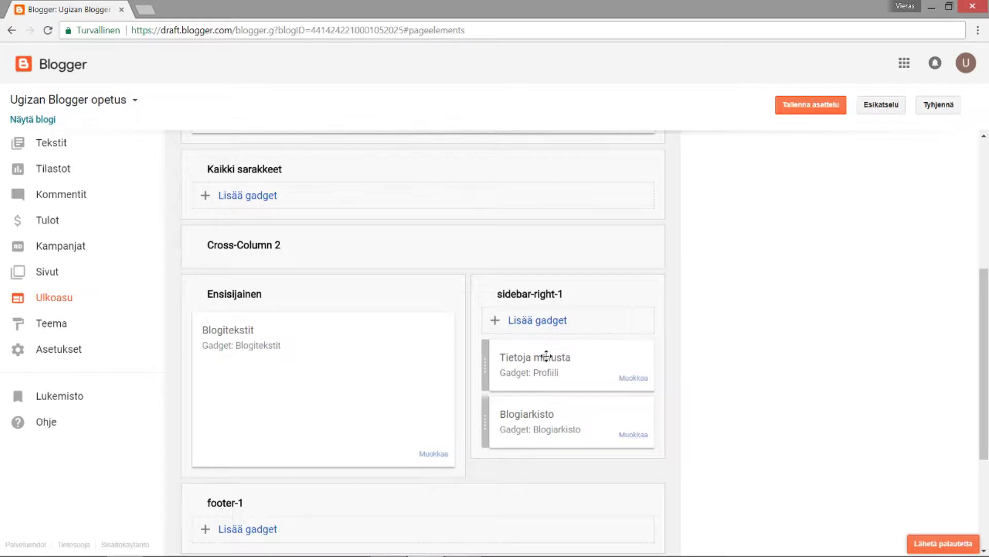
scroll(435, 435, up, 3)
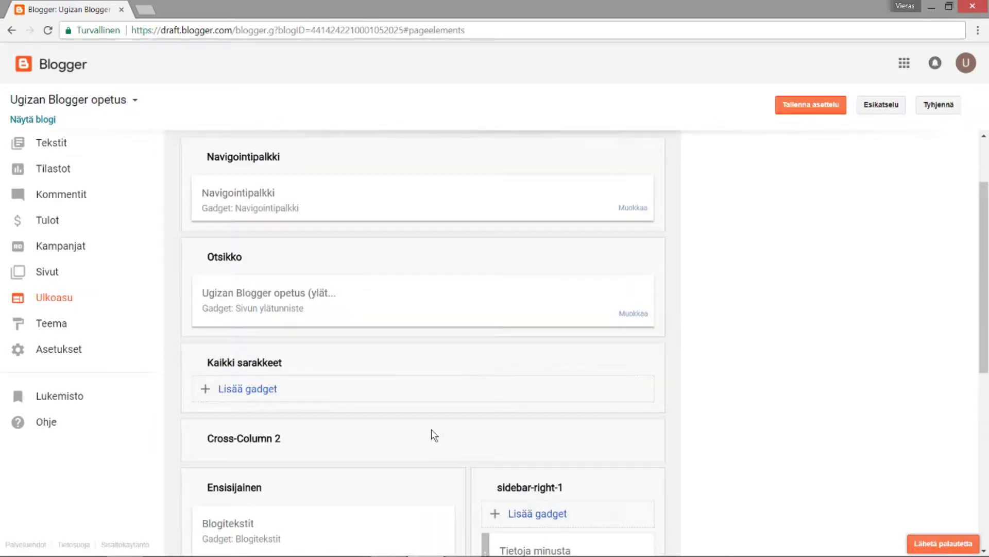
scroll(435, 435, up, 1)
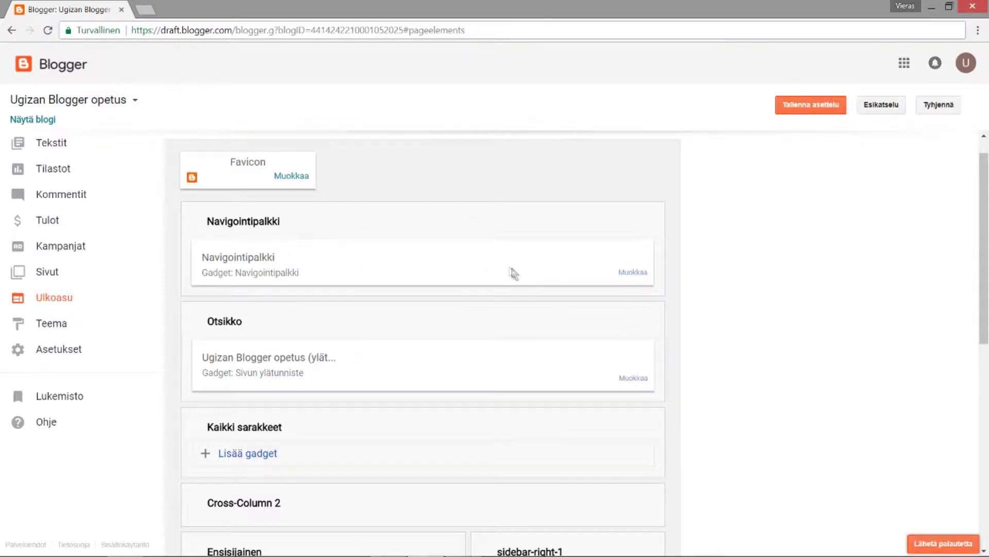
scroll(495, 301, up, 1)
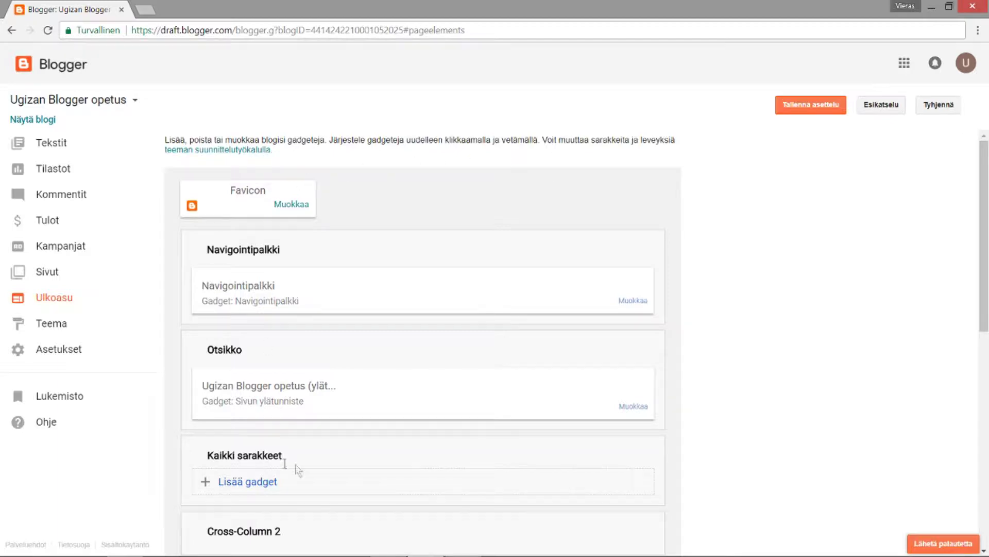
scroll(566, 371, down, 7)
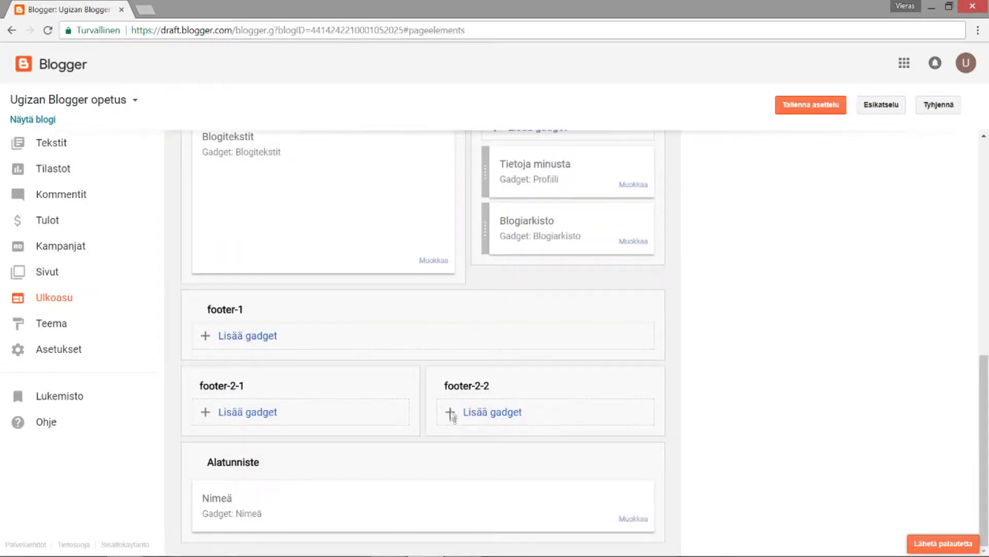
scroll(446, 402, up, 6)
scroll(434, 377, up, 3)
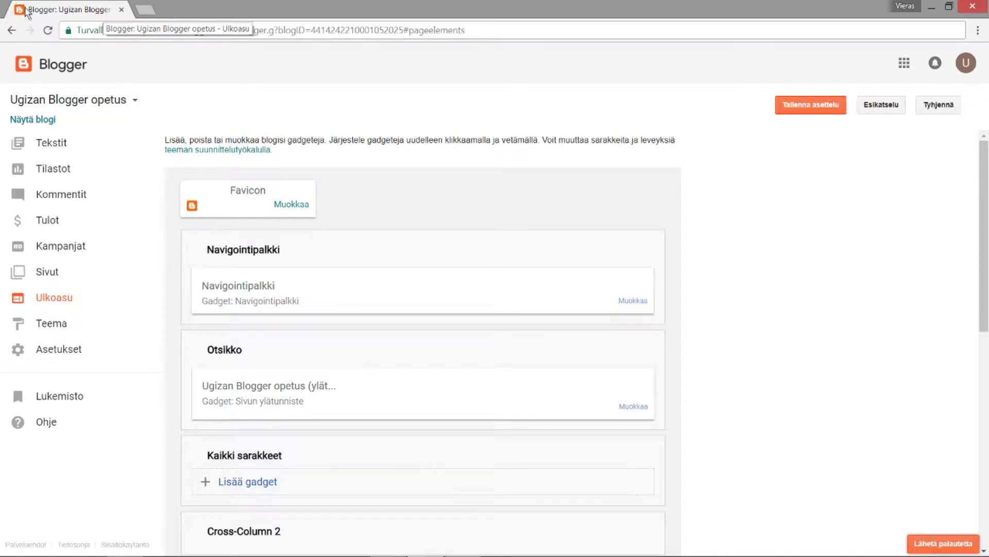
- View the published blog in its own tab to check its favicon, and close that tab
click(46, 120)
click(172, 15)
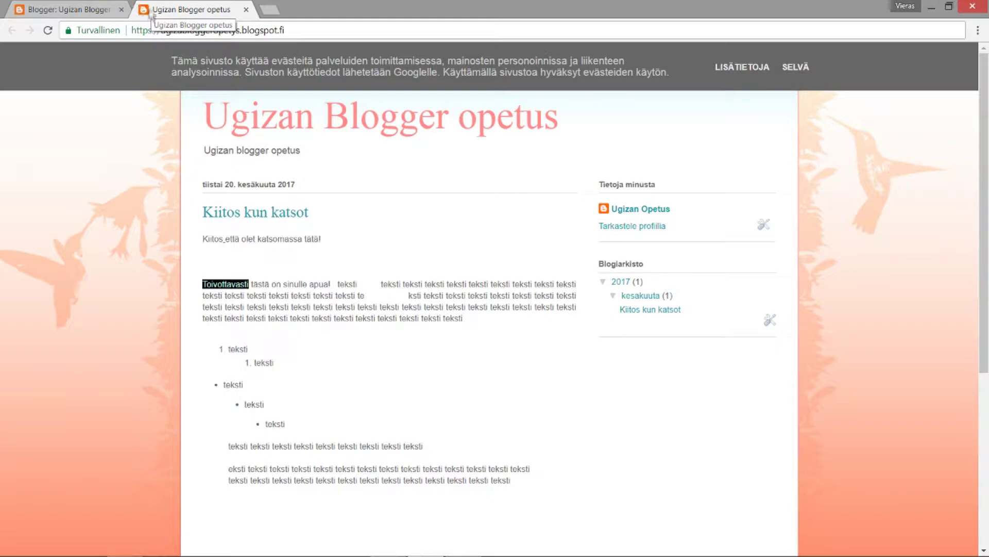
click(246, 9)
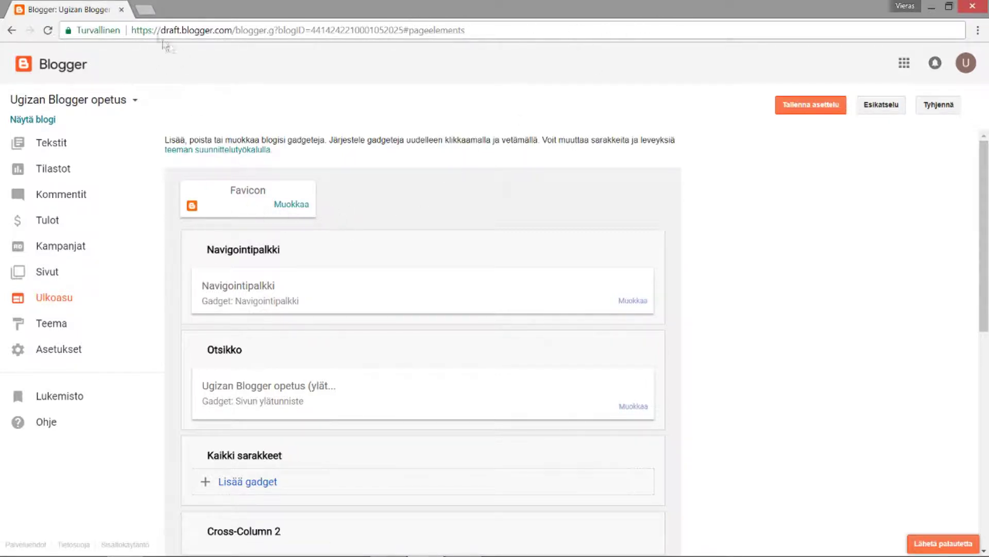
- Open many copies of the published blog in separate browser tabs
click(36, 121)
click(36, 121)
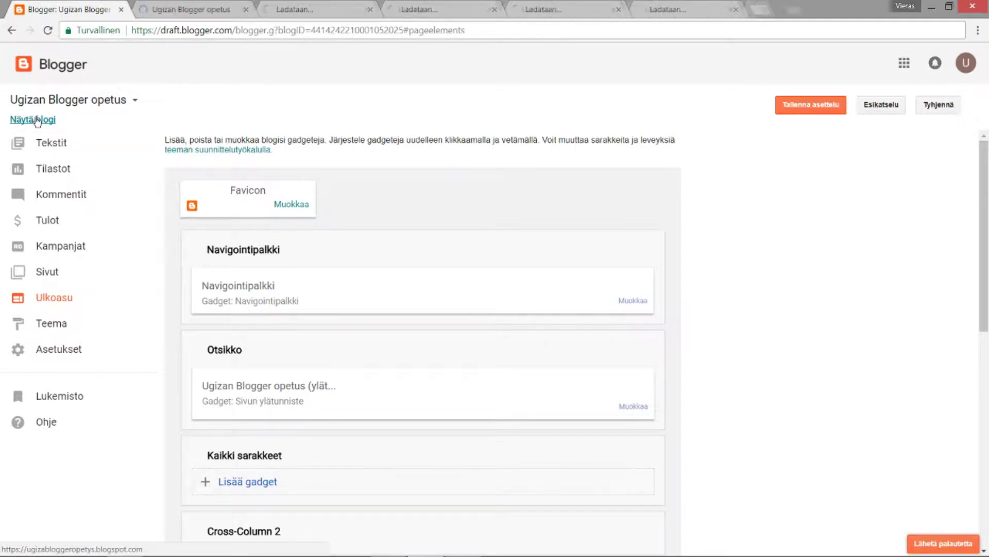
click(37, 122)
click(35, 121)
click(36, 120)
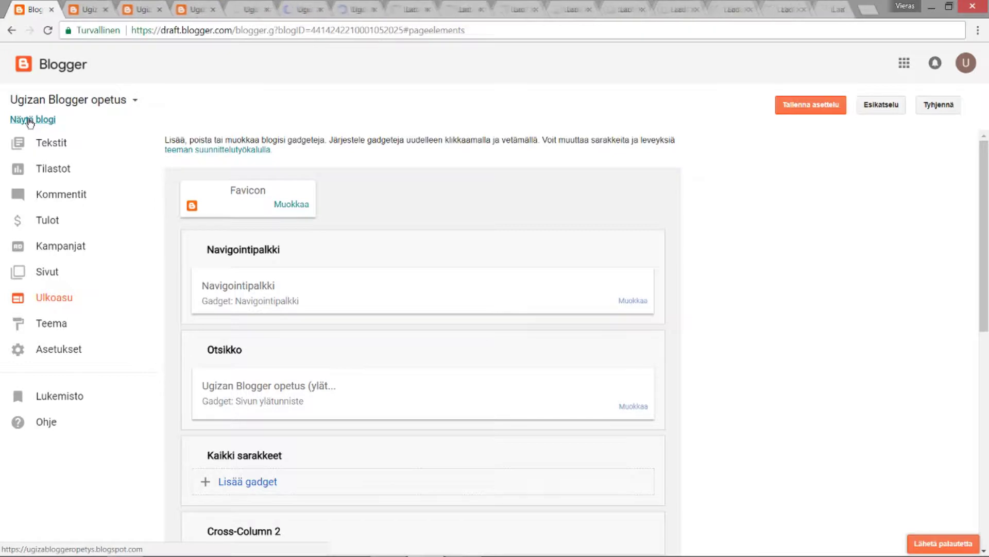
click(30, 121)
click(30, 121)
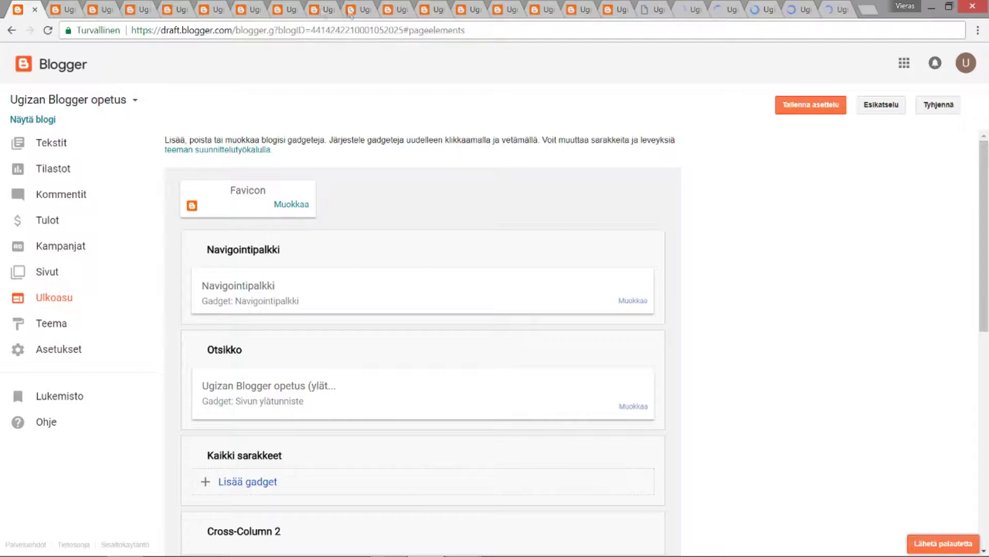
- Close all the extra blog tabs, keeping only the layout page open
middle_click(70, 5)
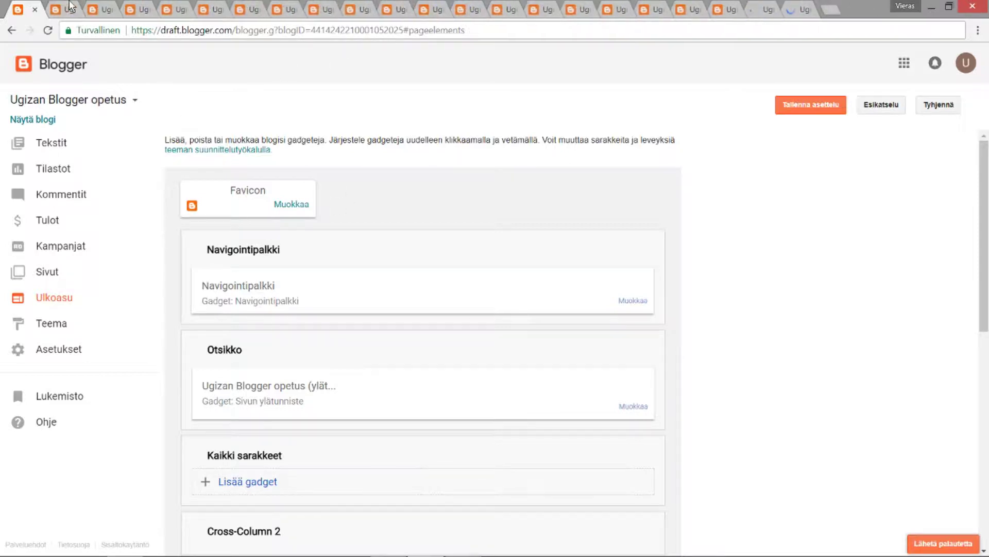
middle_click(70, 6)
middle_click(70, 5)
middle_click(70, 5)
middle_click(70, 5)
middle_click(70, 5)
middle_click(70, 6)
middle_click(70, 7)
middle_click(71, 7)
middle_click(71, 7)
middle_click(71, 7)
middle_click(71, 7)
middle_click(72, 8)
middle_click(73, 8)
middle_click(71, 7)
middle_click(72, 7)
middle_click(72, 7)
middle_click(72, 7)
middle_click(72, 7)
middle_click(72, 7)
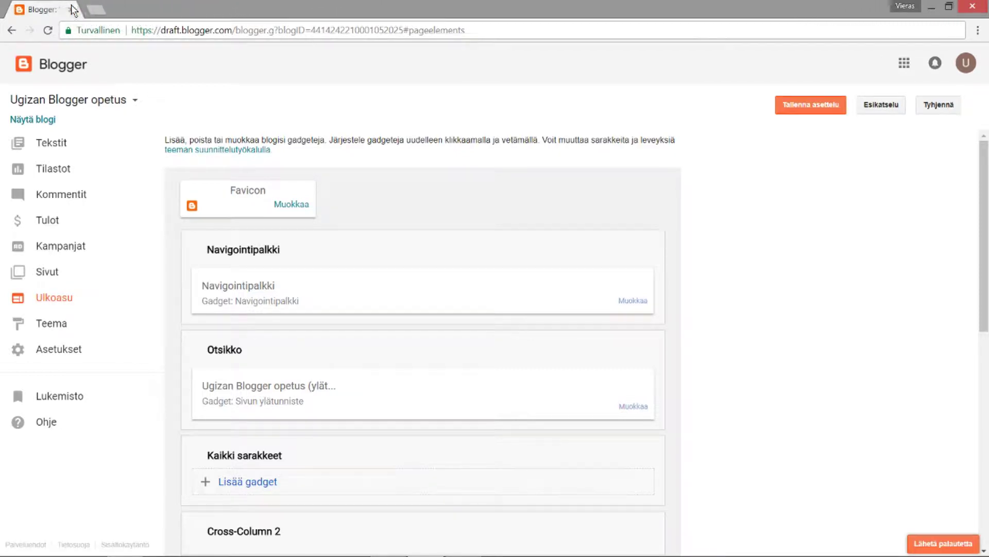
- Open the favicon settings, read the image shape and file size requirements, and cancel without choosing a file
click(303, 205)
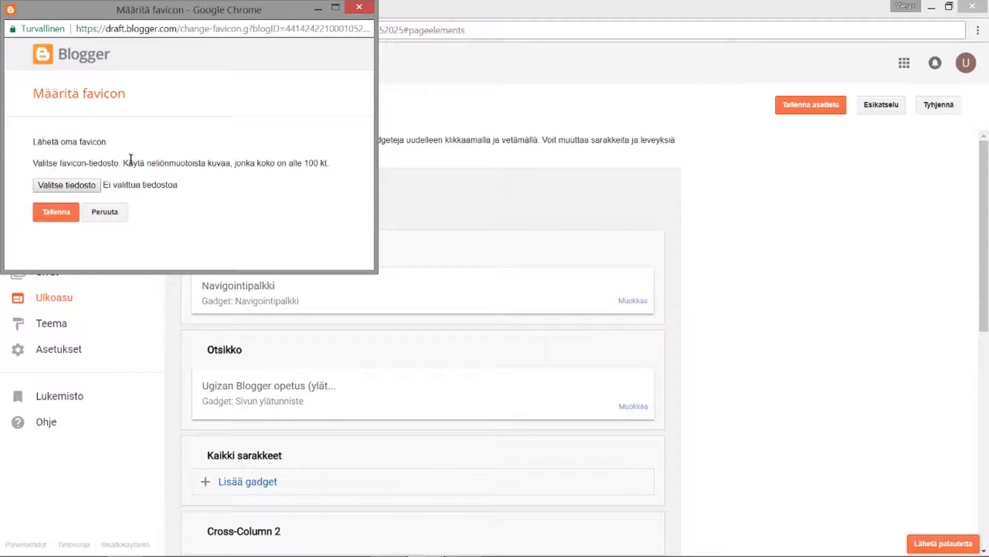
drag(122, 163, 320, 163)
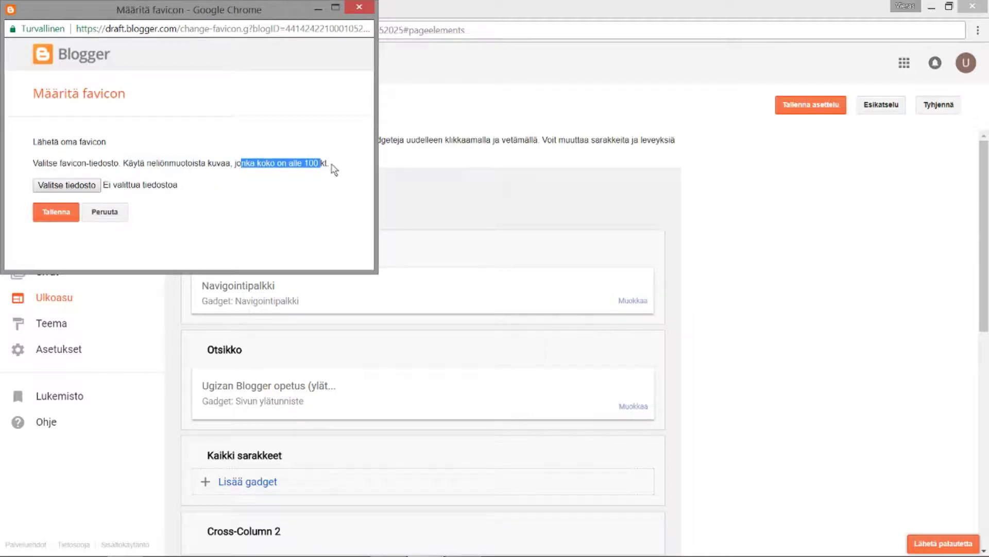
click(343, 169)
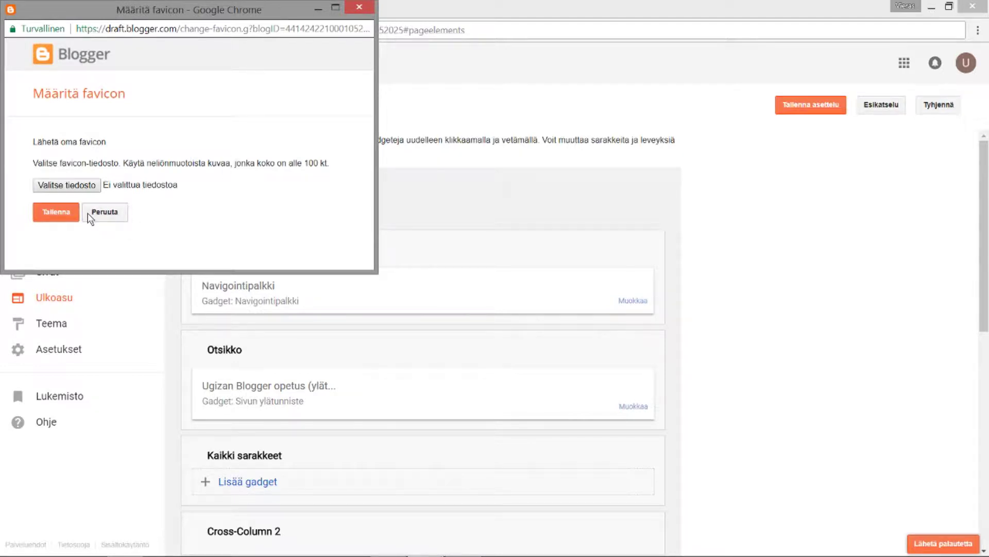
click(105, 212)
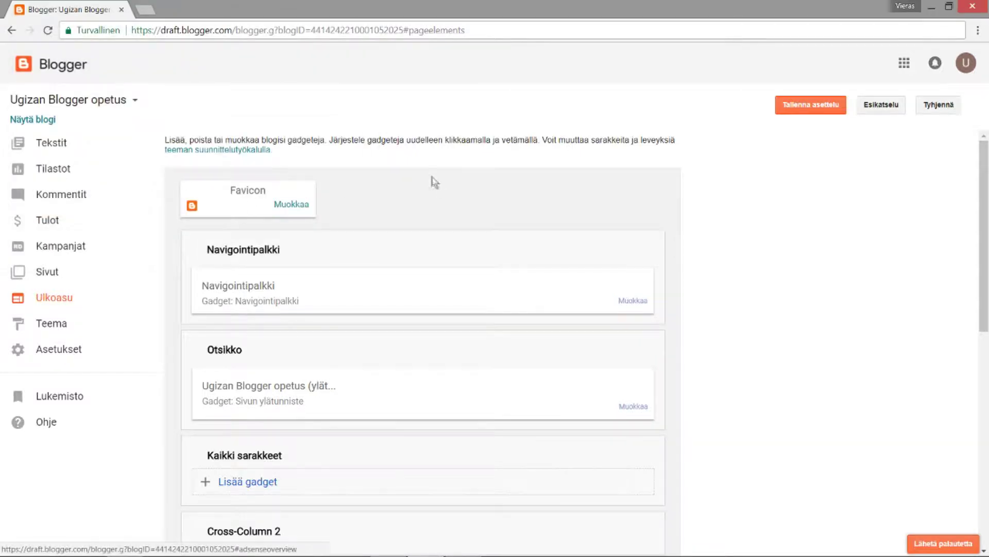
- Open the published blog and dismiss its cookie notice to uncover the navigation bar
scroll(438, 255, down, 1)
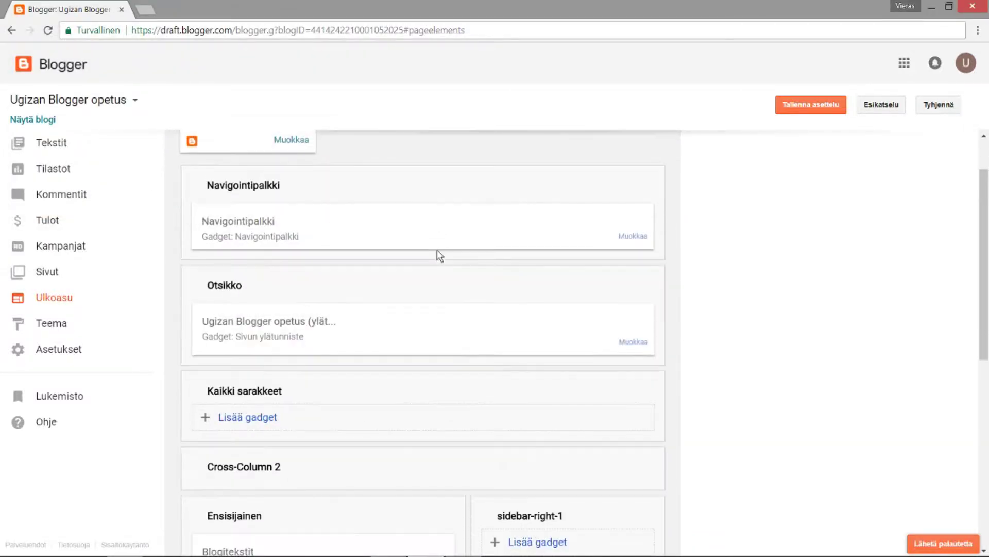
click(44, 121)
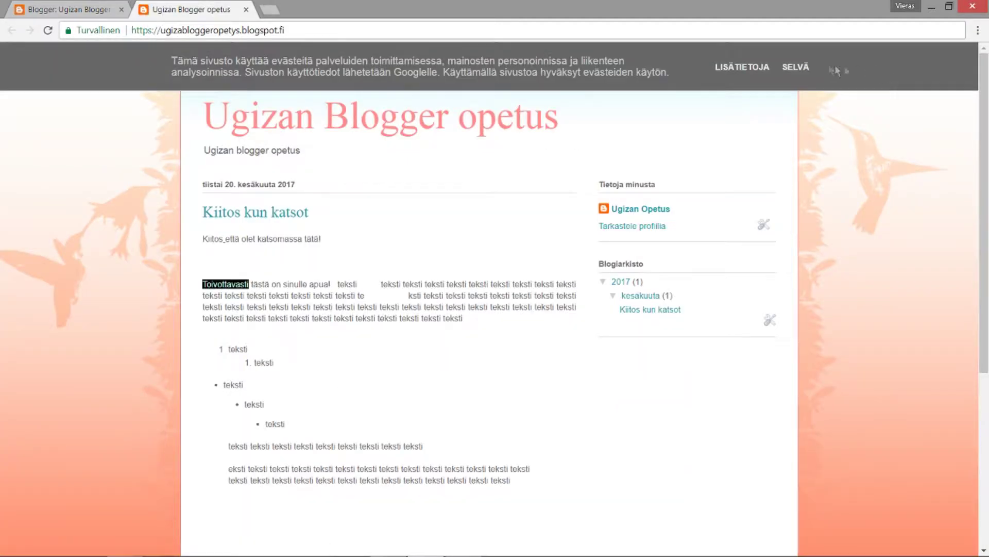
click(796, 67)
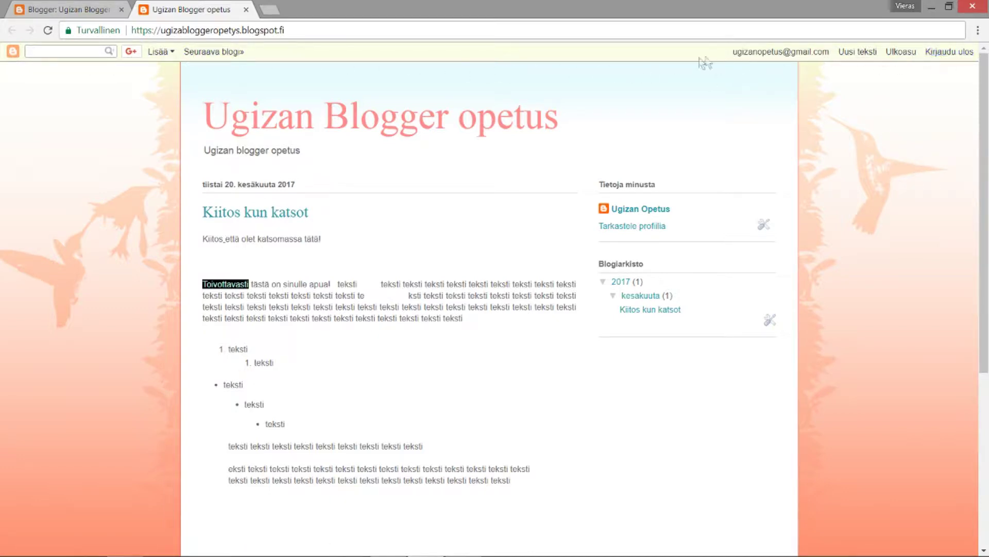
- In the layout's navigation bar settings, select the style "Läpinäkyvä, vaalea" after trying "Ei käytössä", and save both the gadget and the layout
click(72, 9)
click(626, 302)
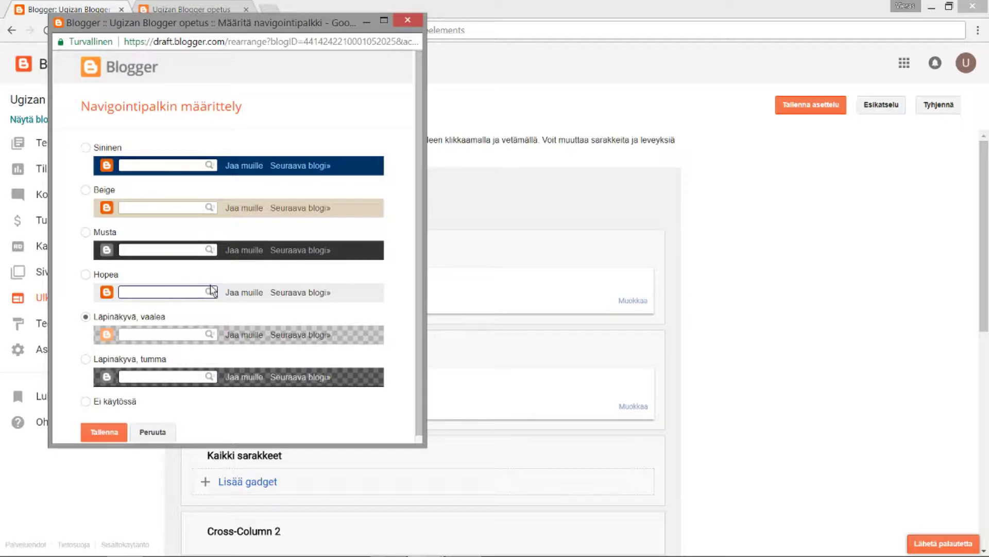
scroll(115, 319, down, 1)
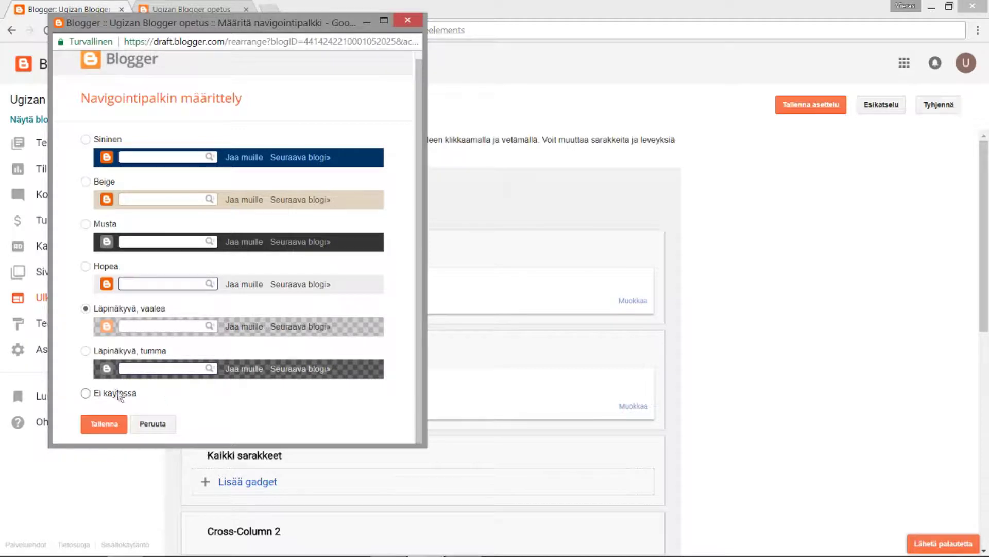
click(102, 395)
click(99, 309)
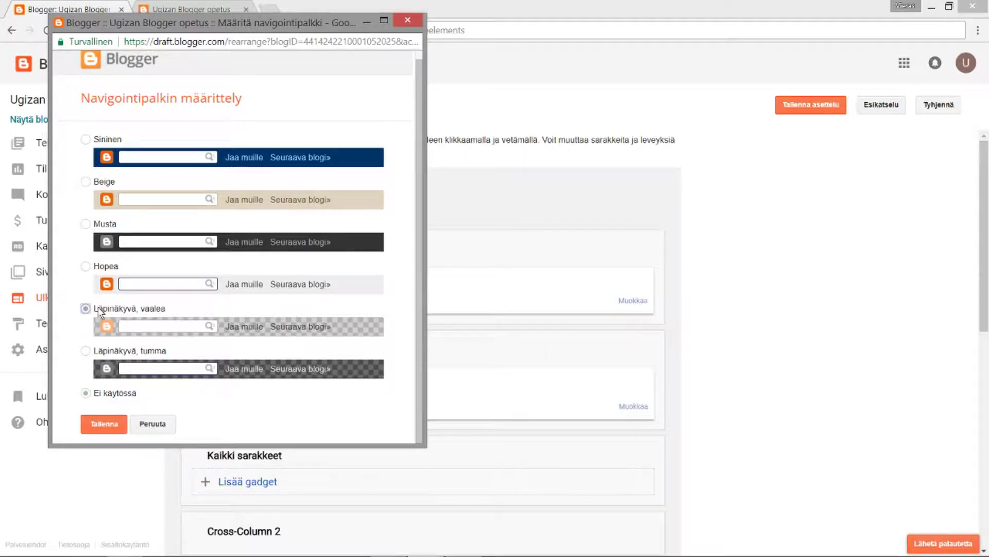
click(114, 422)
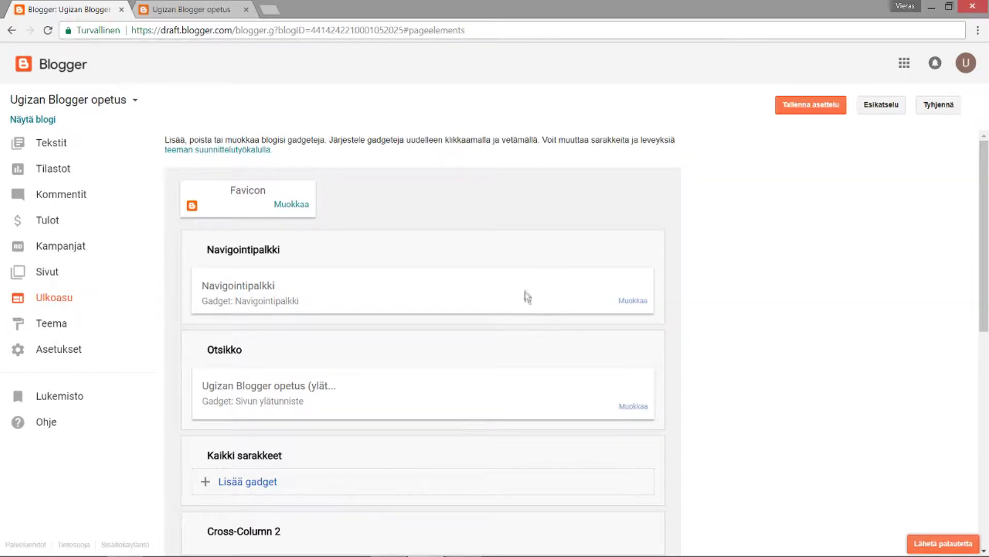
click(805, 109)
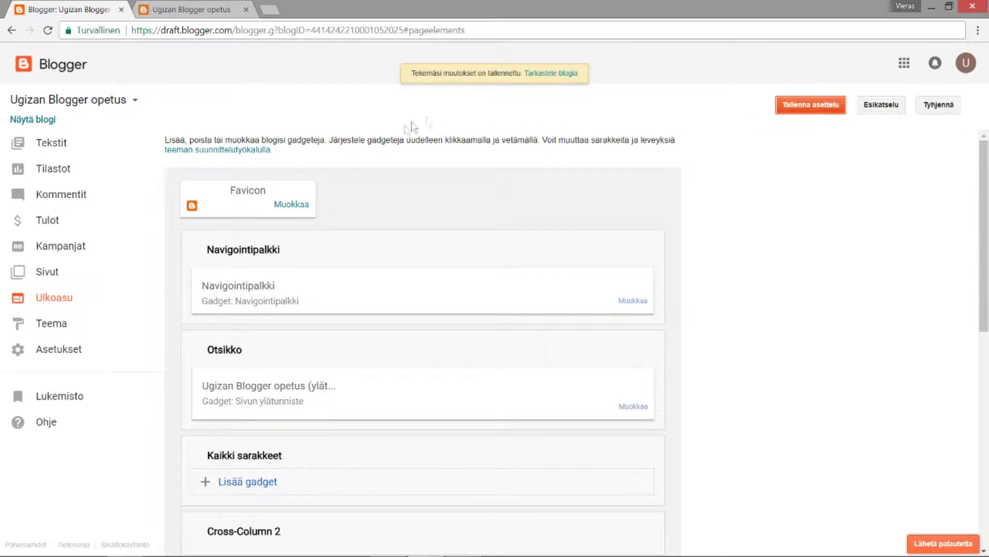
- Open the header gadget's settings, review the title, description and image options, browse for an image file, and cancel without choosing one
scroll(307, 222, down, 3)
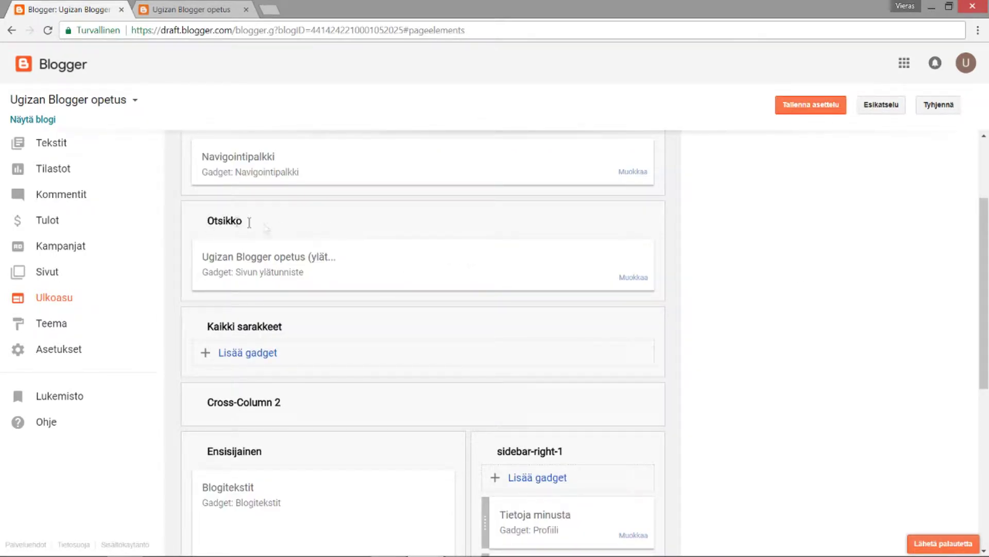
click(635, 280)
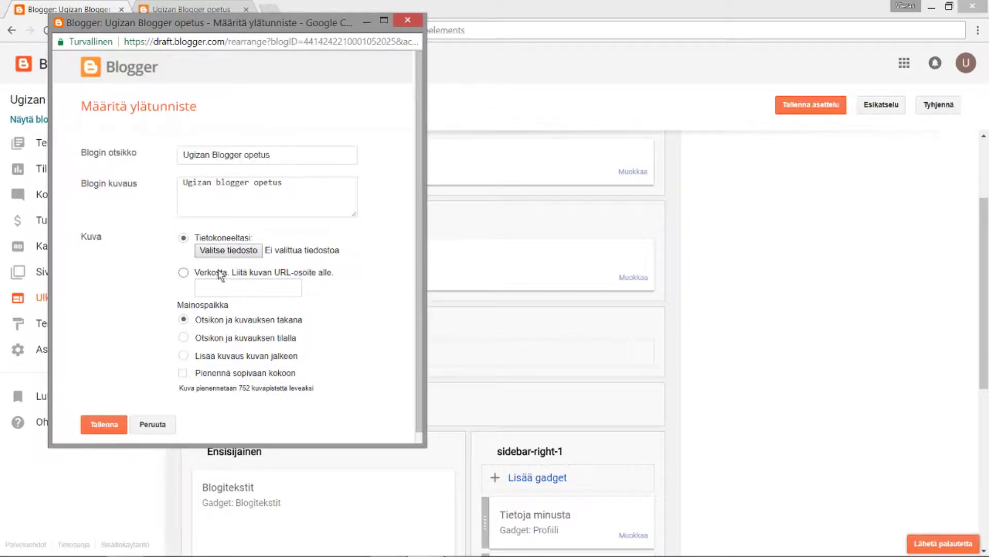
click(202, 288)
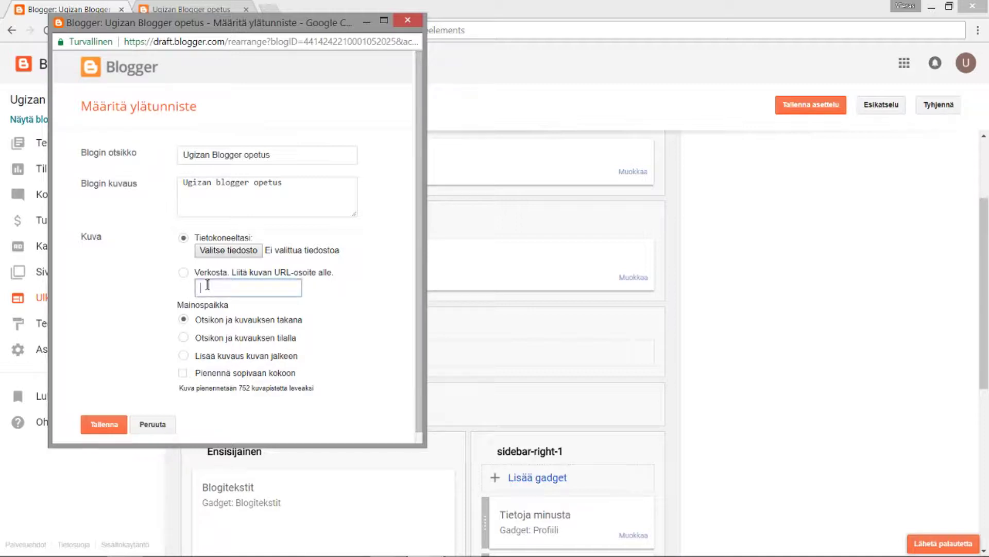
click(382, 273)
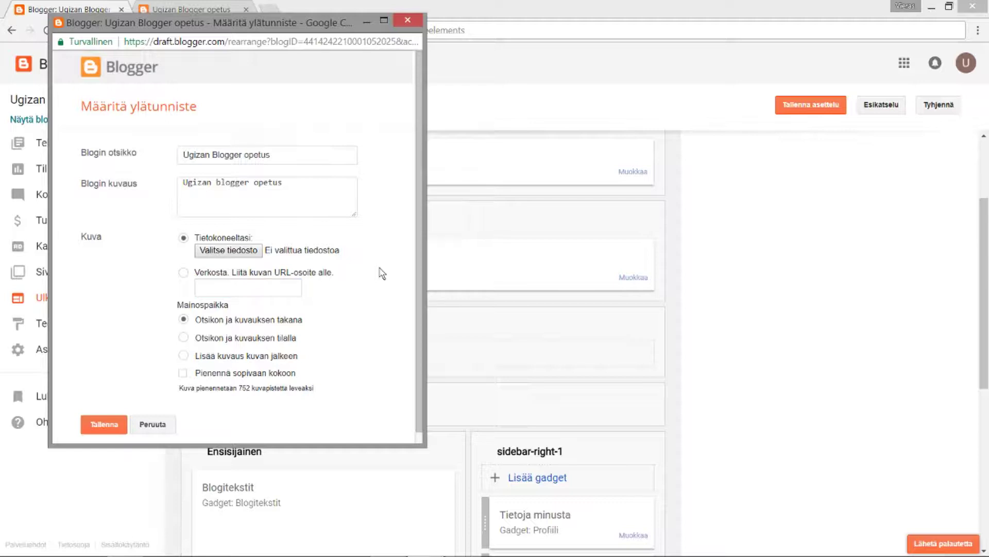
click(229, 254)
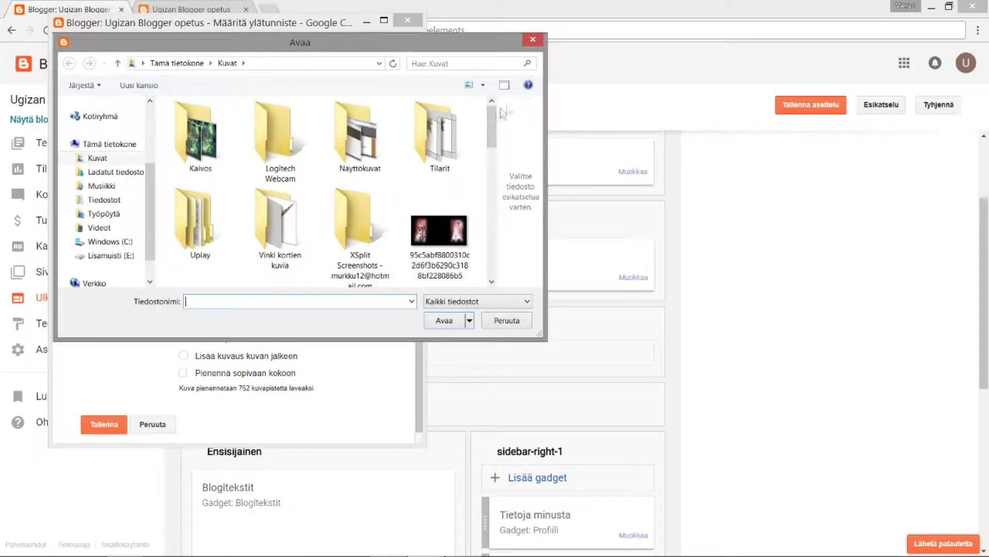
scroll(490, 116, down, 3)
scroll(490, 116, up, 3)
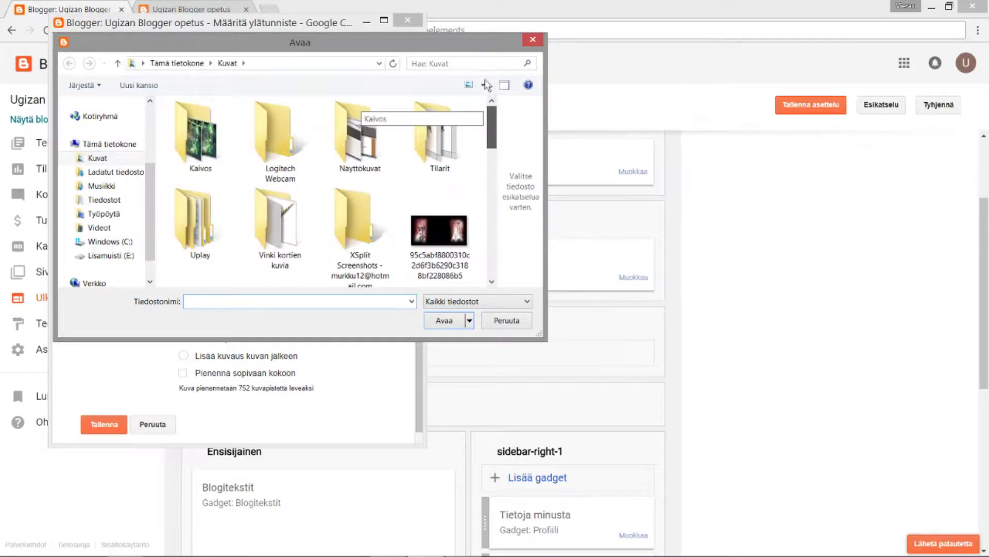
click(517, 322)
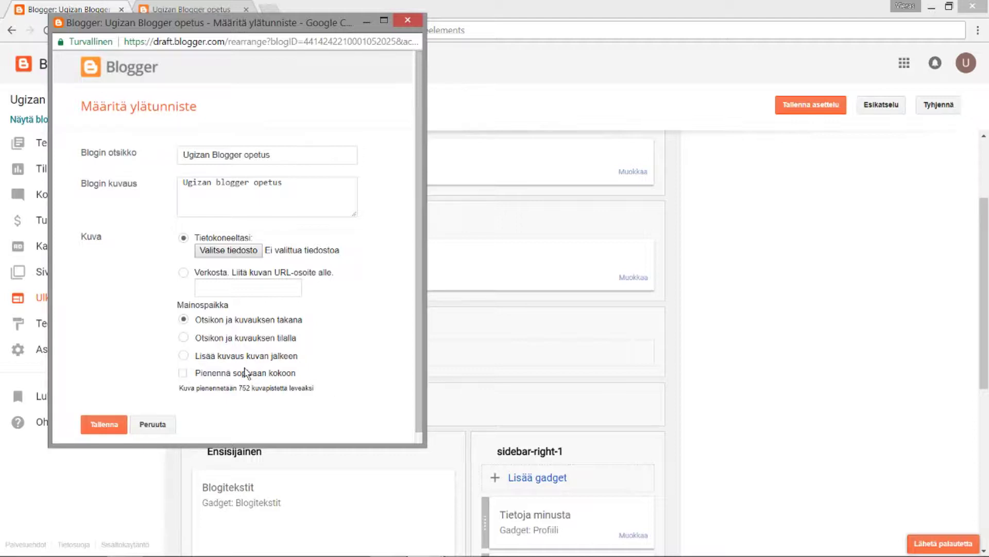
click(162, 424)
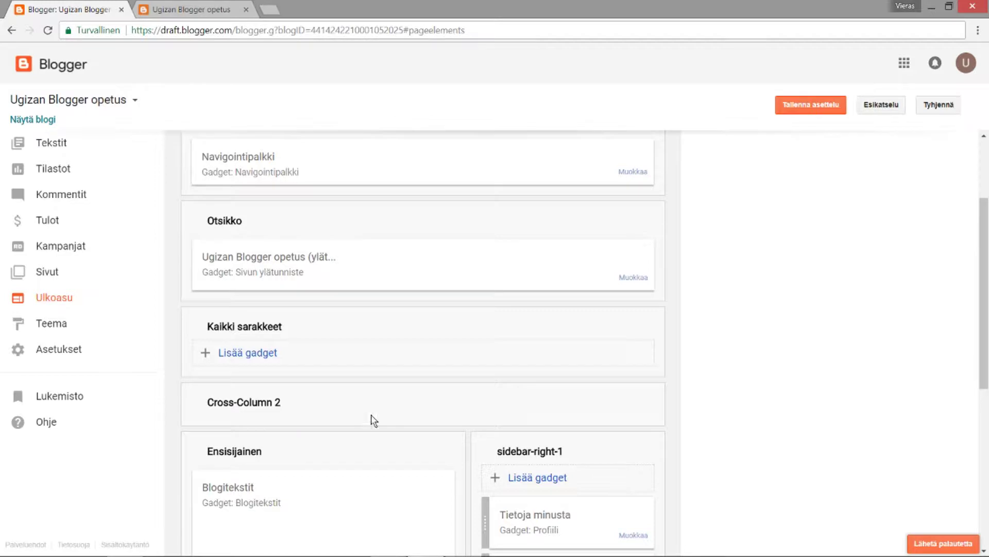
- Open the "Tietoja minusta" profile gadget's settings in sidebar-right-1 and remove the gadget from the layout
scroll(841, 400, down, 4)
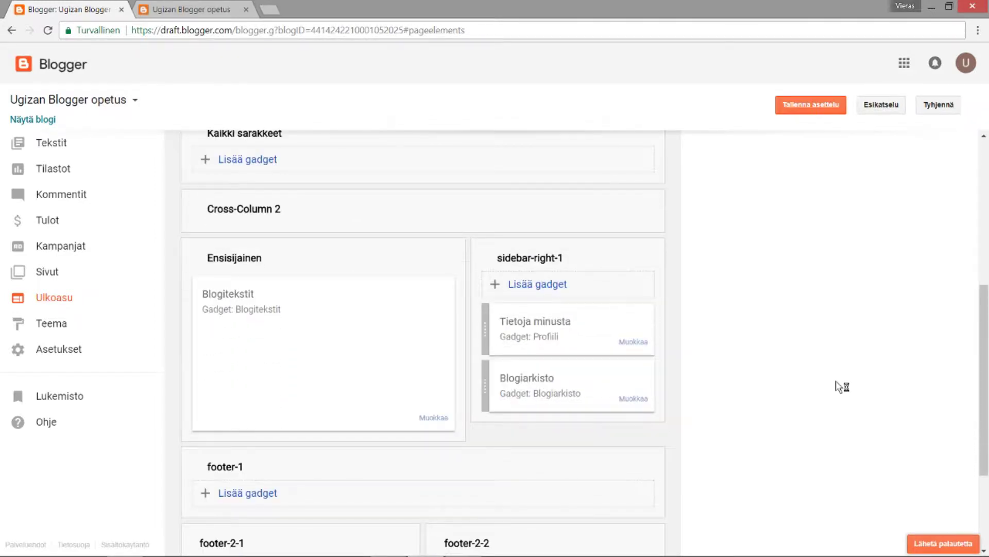
click(634, 342)
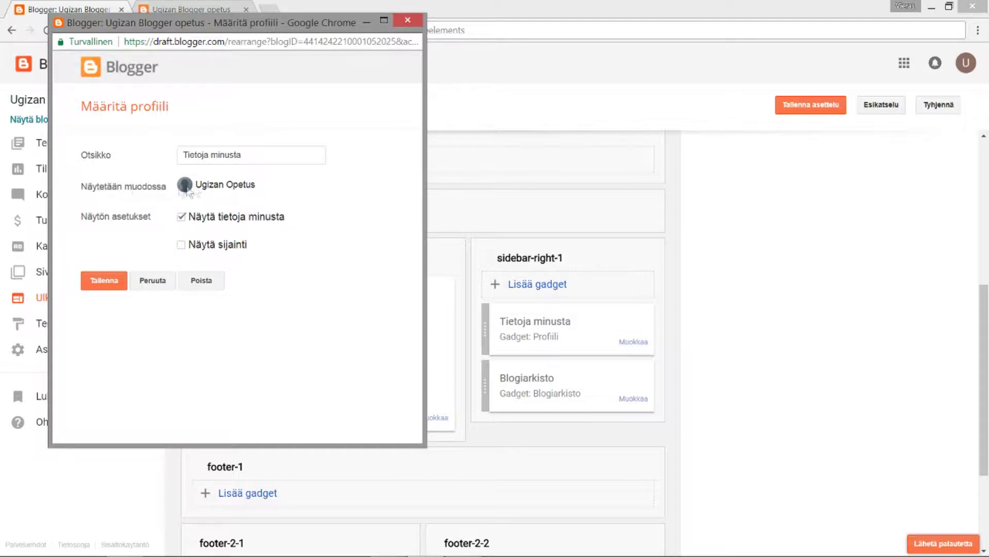
drag(198, 185, 260, 185)
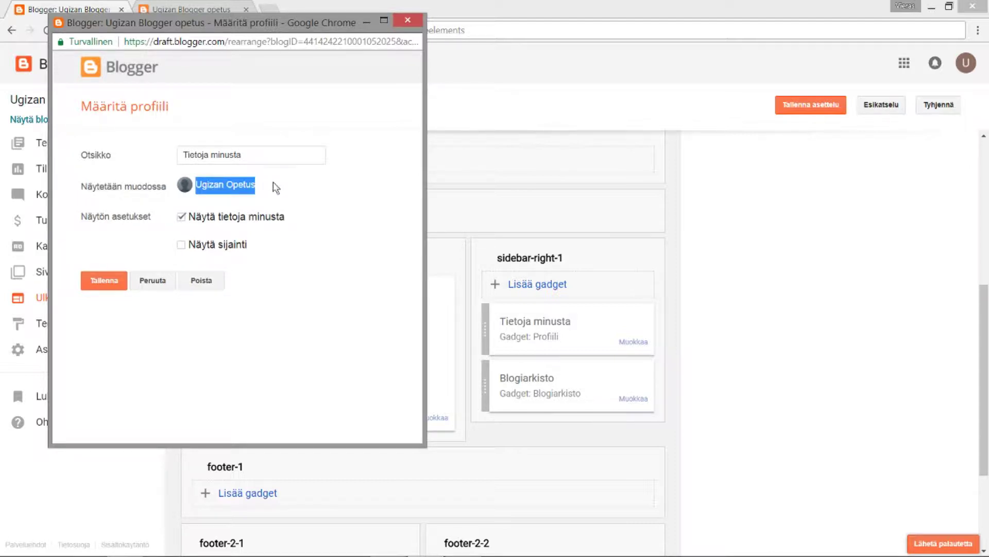
click(260, 185)
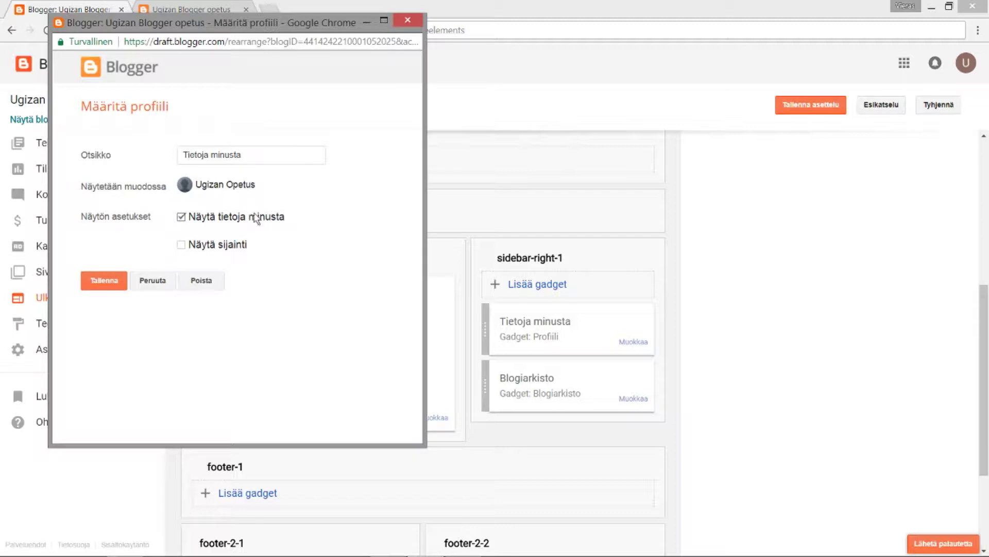
click(202, 281)
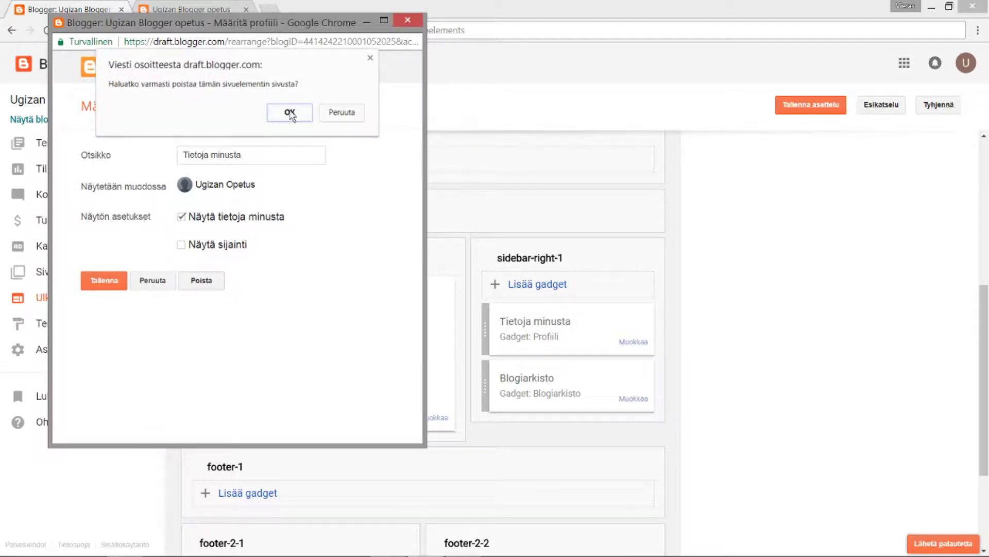
click(290, 113)
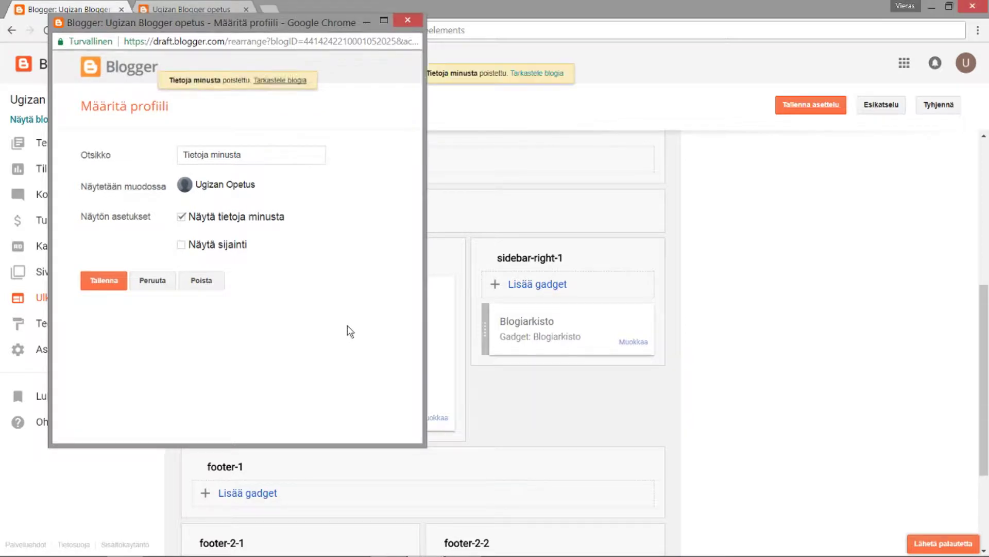
- Look over the layout sections and try to reposition the Blogiarkisto gadget within sidebar-right-1
scroll(728, 367, up, 5)
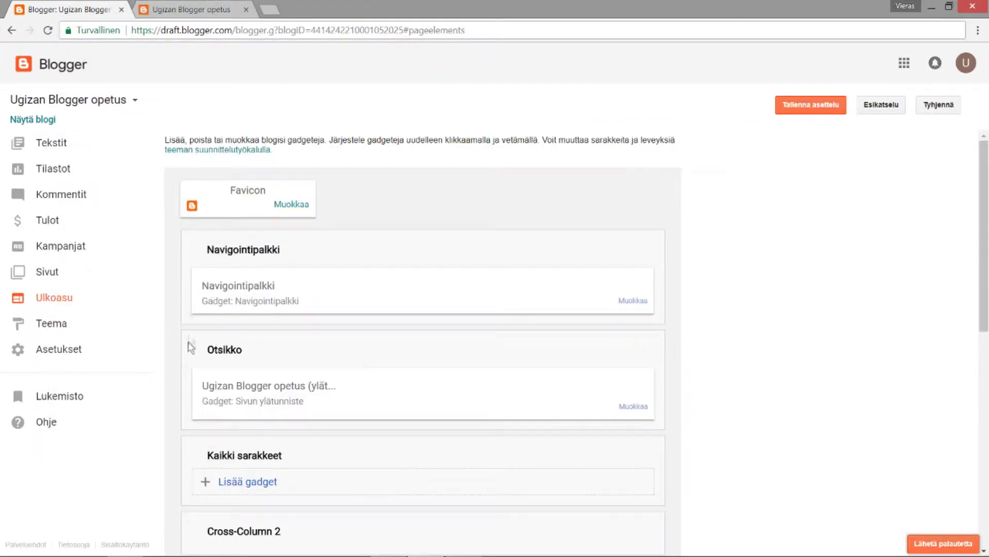
scroll(247, 340, down, 2)
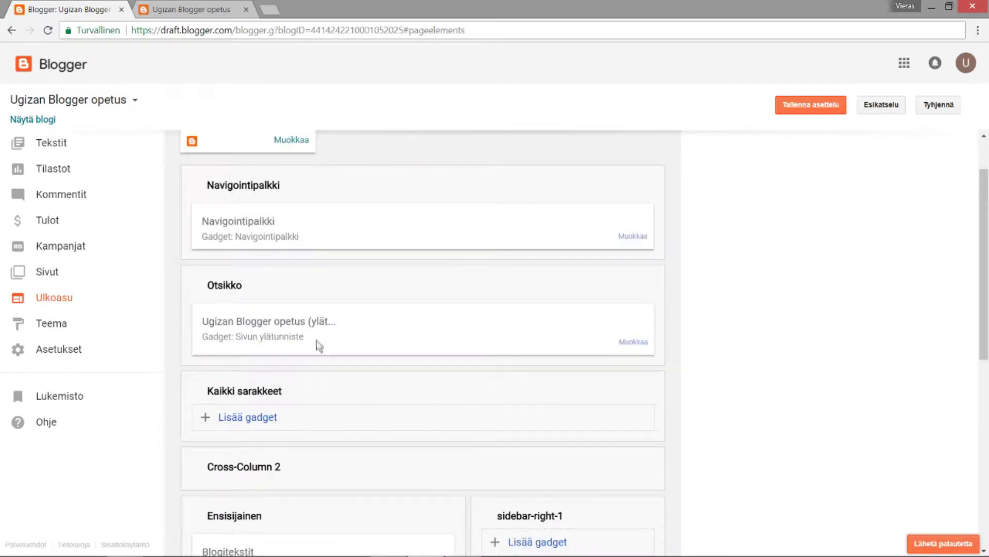
scroll(310, 346, down, 3)
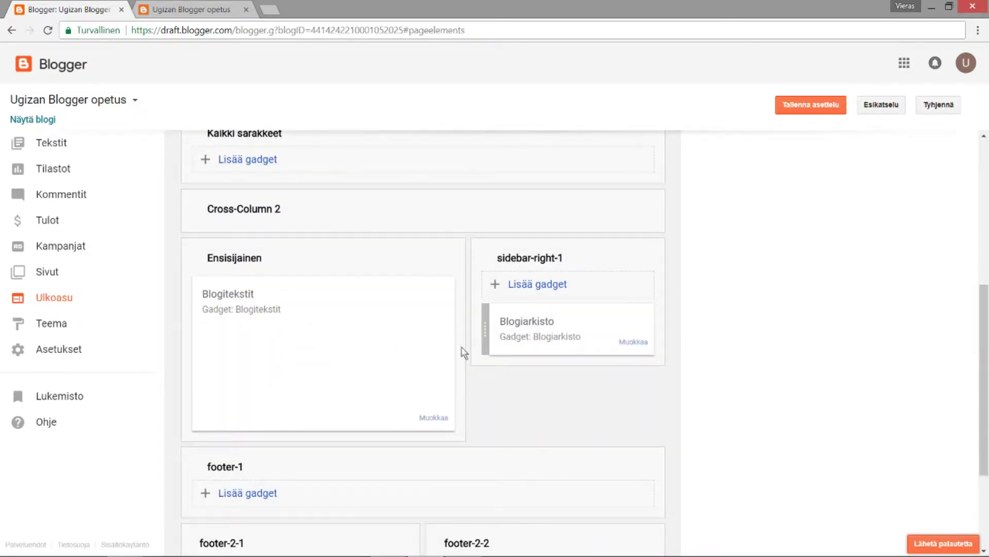
scroll(459, 349, down, 2)
scroll(460, 491, up, 4)
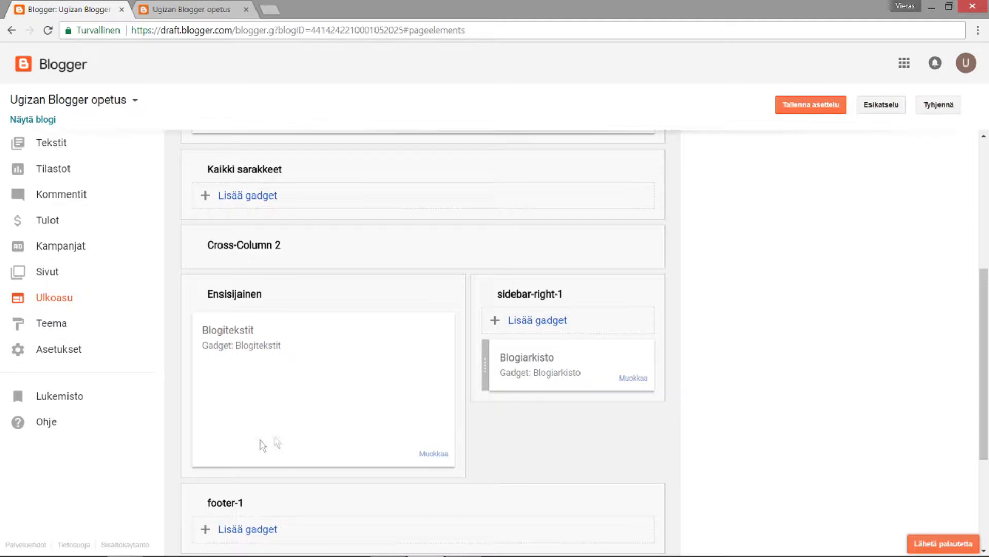
scroll(567, 422, up, 1)
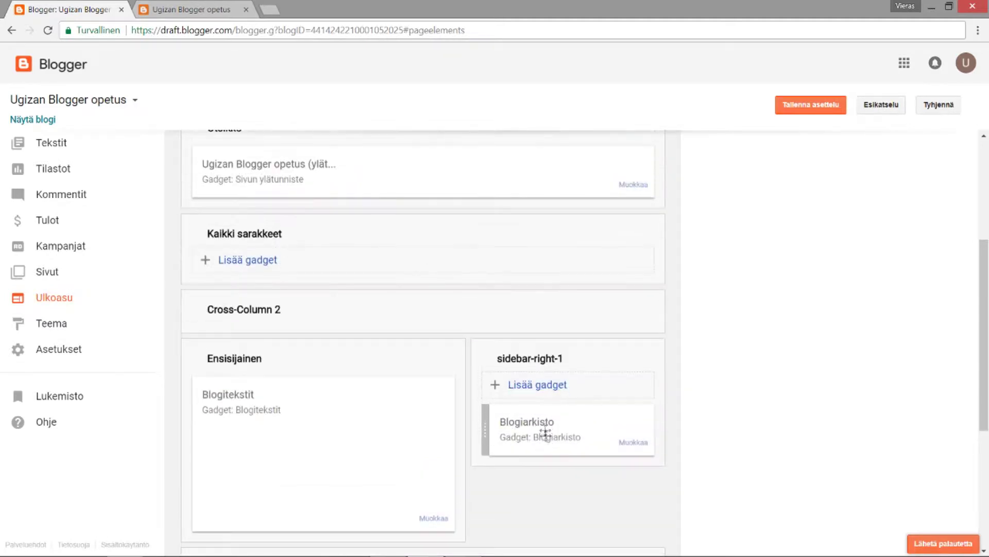
drag(530, 427, 520, 444)
drag(484, 432, 503, 363)
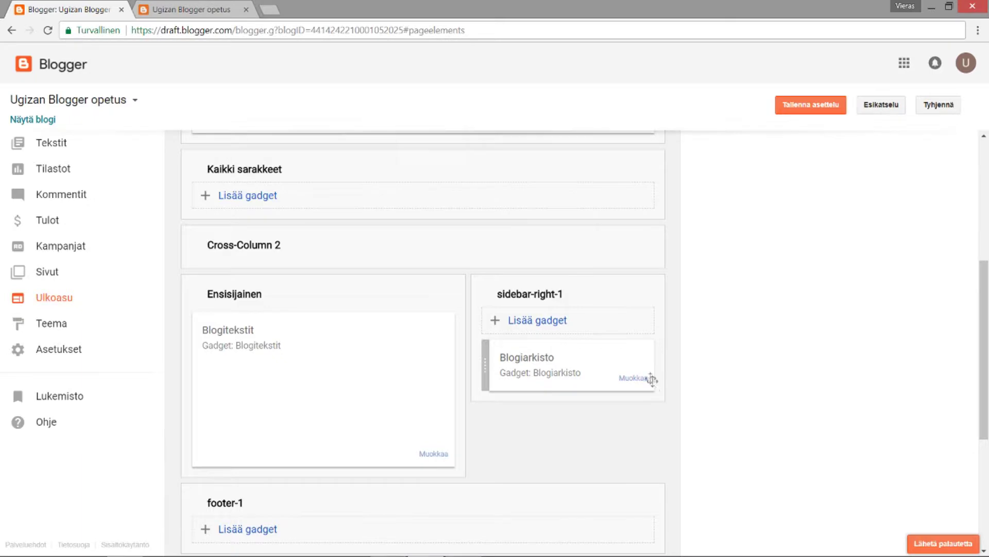
- Open the Blogiarkisto gadget's settings, preview the styles "Flat-luettelo" and "Avautuva valikko", and return to "Hierarkia"
click(635, 378)
scroll(394, 233, down, 1)
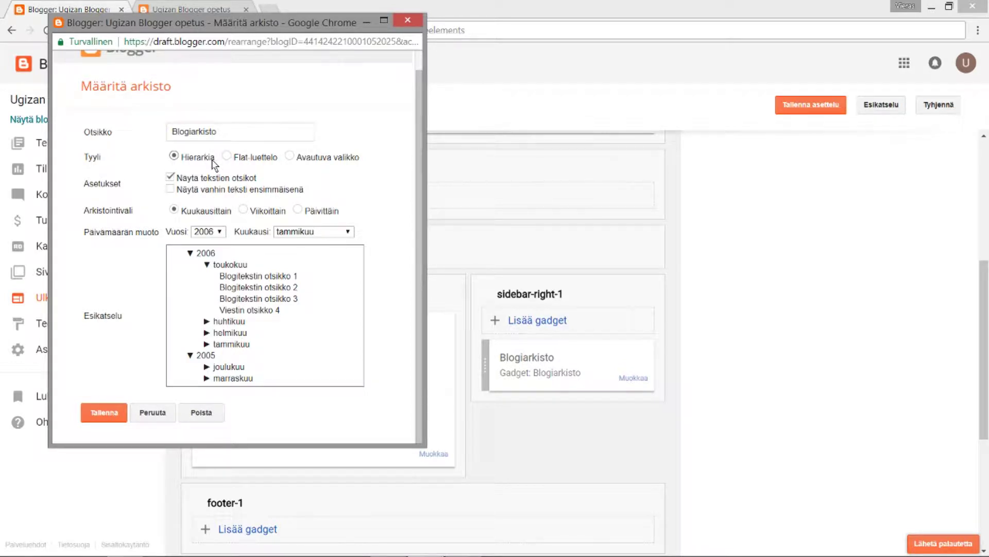
click(244, 157)
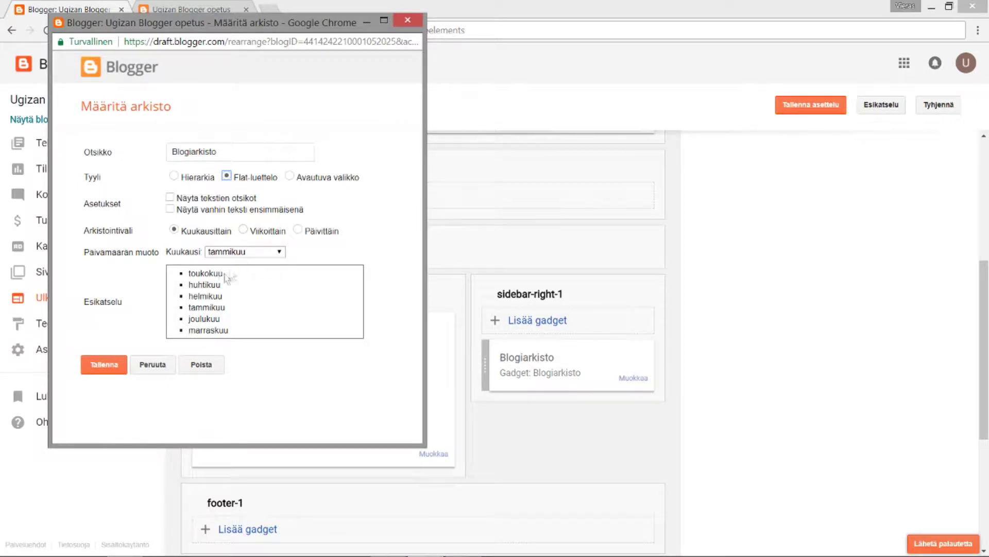
click(325, 180)
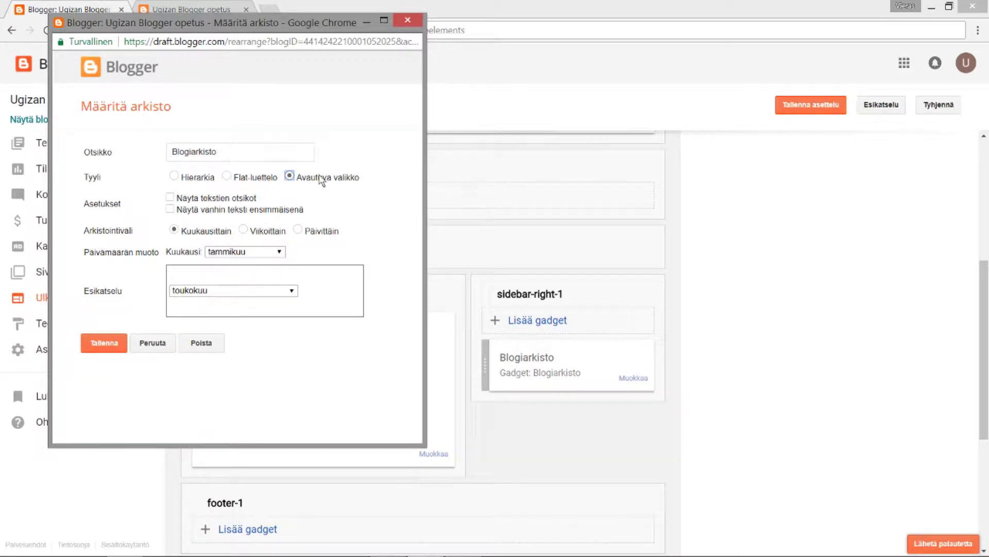
click(196, 180)
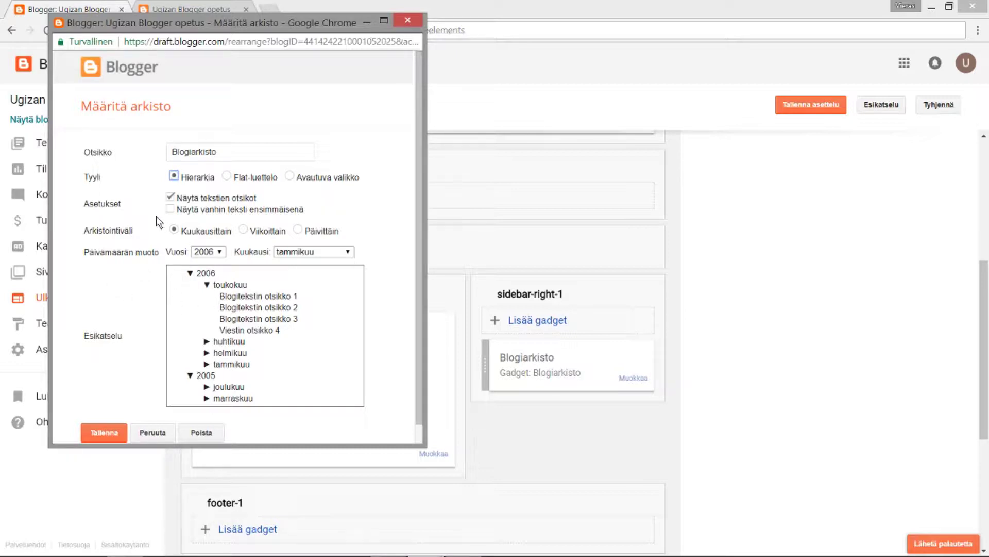
- Preview the archive with "Näytä tekstien otsikot" off and with "Näytä vanhin teksti ensimmäisenä" on, restoring each option
click(170, 197)
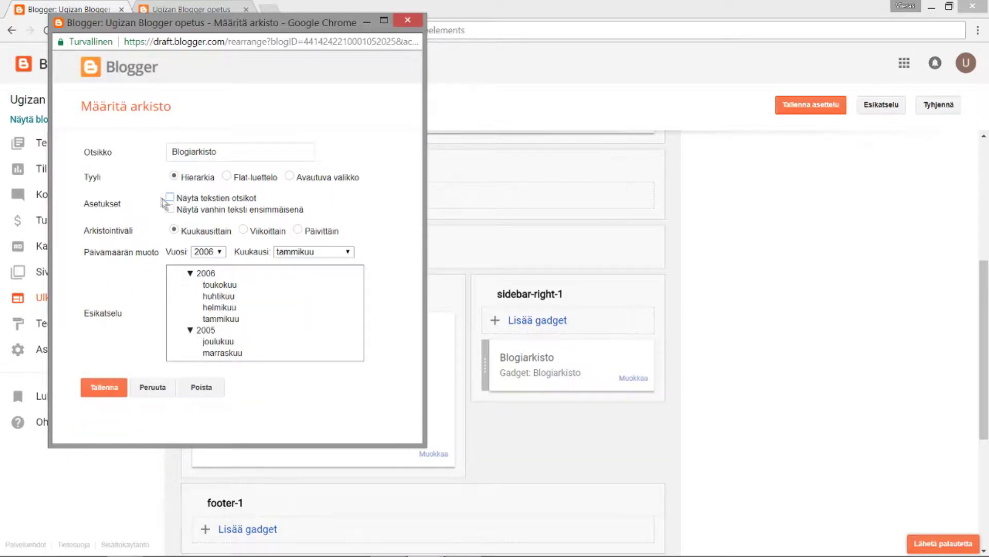
click(170, 199)
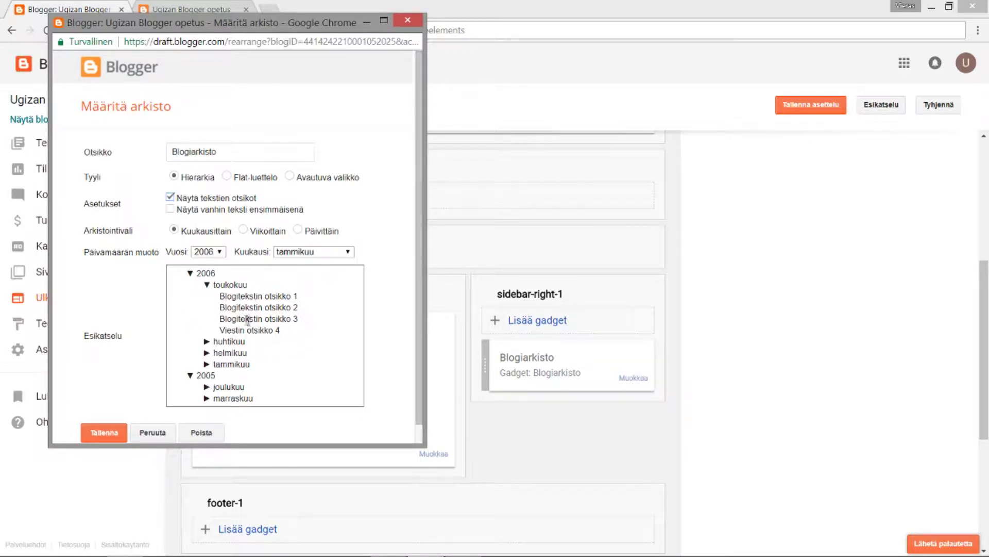
click(170, 209)
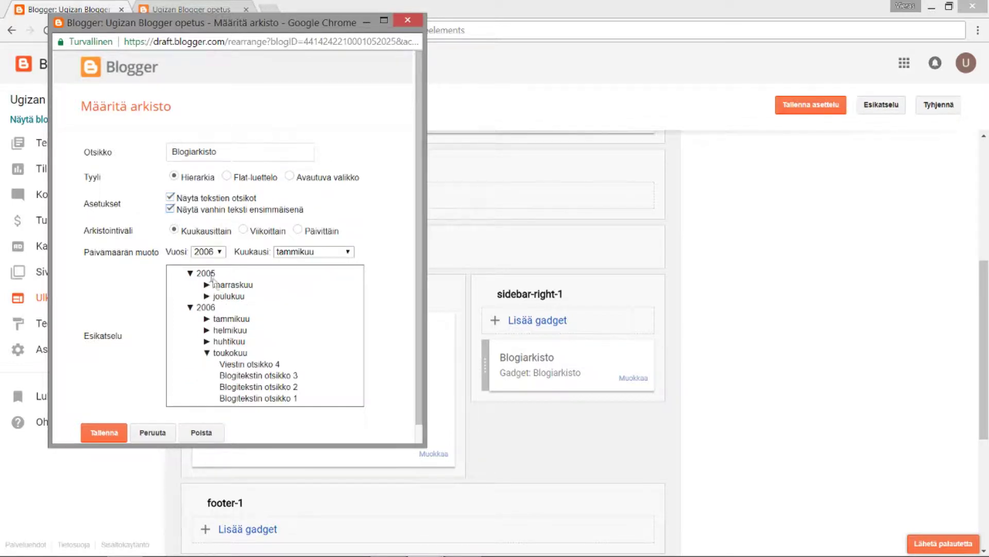
click(170, 209)
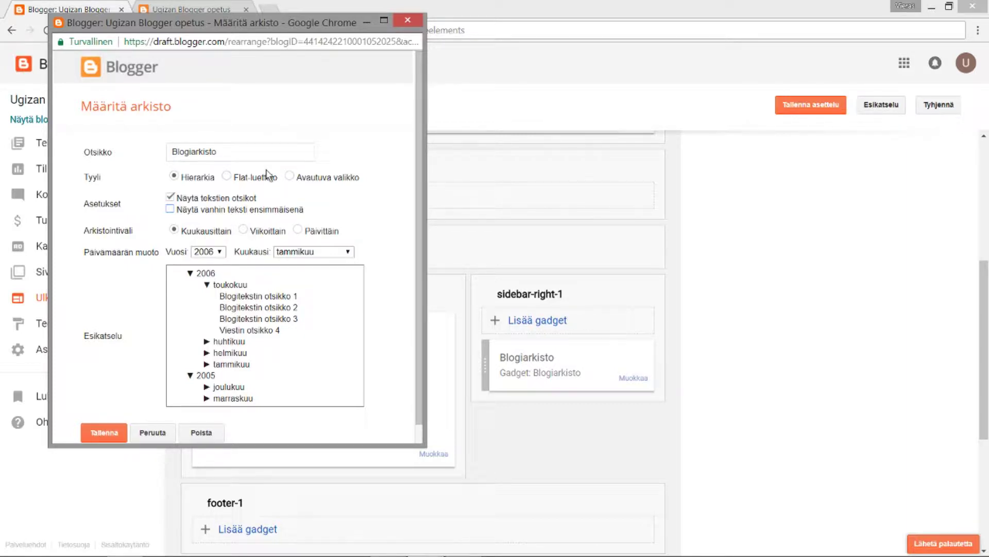
- Preview the archive intervals "Viikoittain" and "Päivittäin", and return to "Kuukausittain"
click(242, 230)
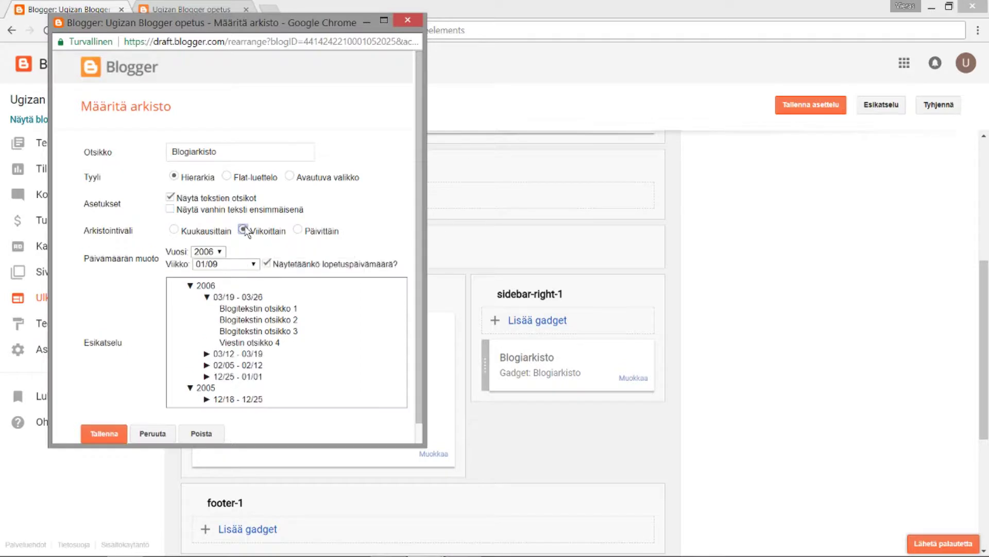
click(298, 230)
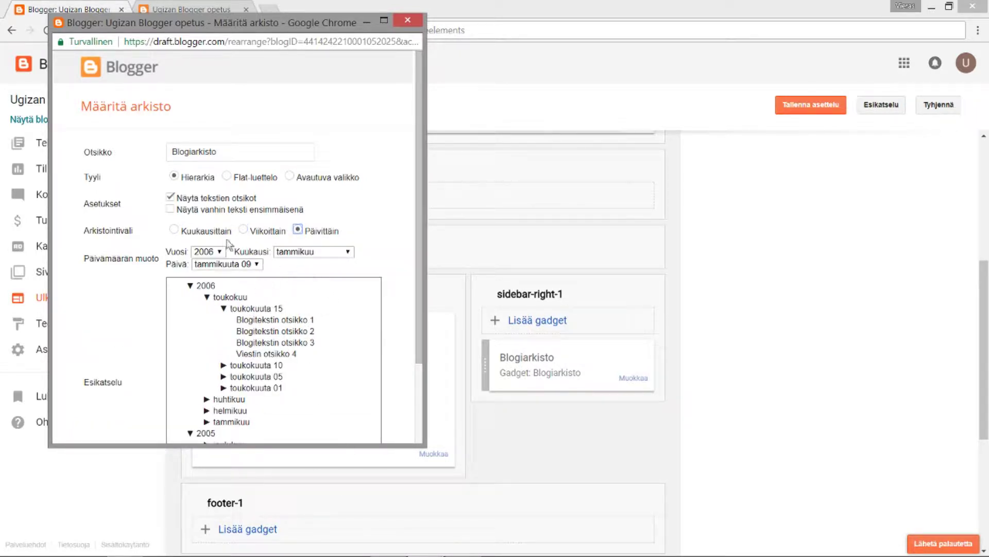
click(173, 230)
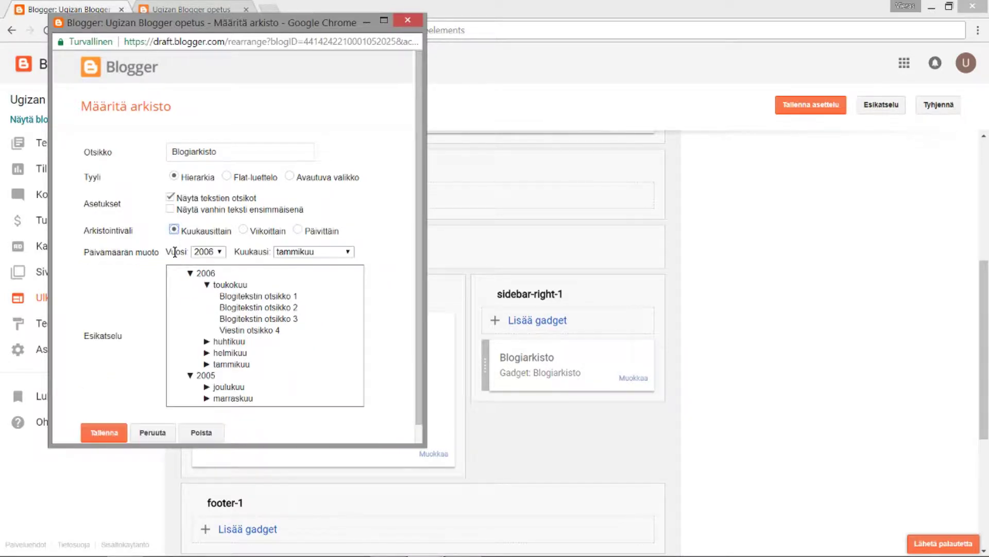
- Preview the archive's two-digit year format "06" and return to "2006"
click(221, 251)
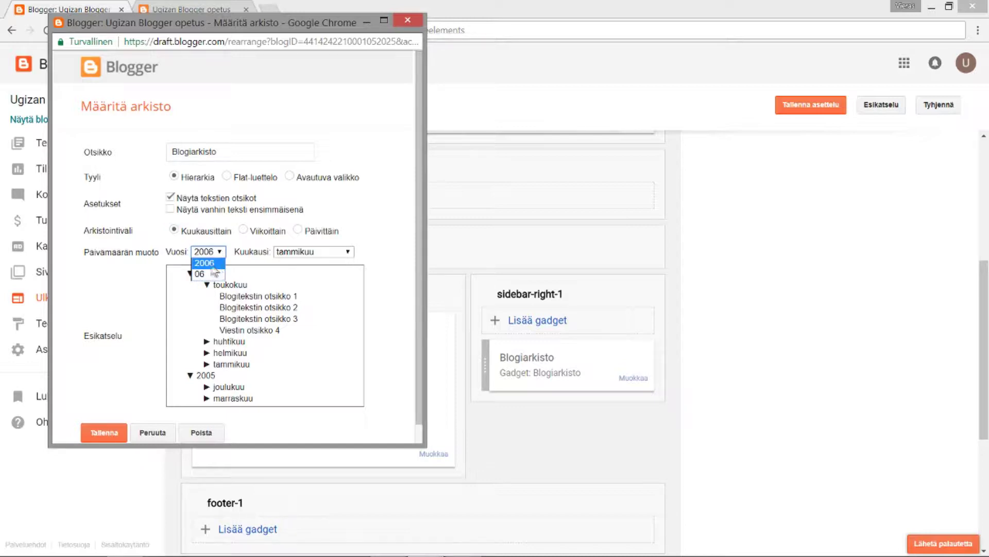
click(205, 283)
click(218, 252)
click(212, 263)
- Preview the archive dates with the year format "06" and the month format "tammikuuta 2006"
click(348, 252)
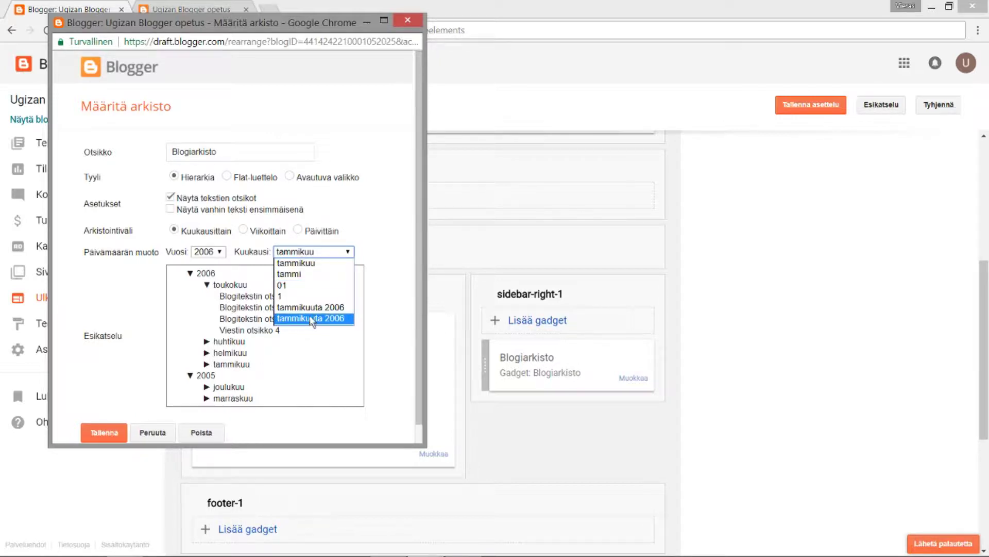
click(219, 252)
click(218, 277)
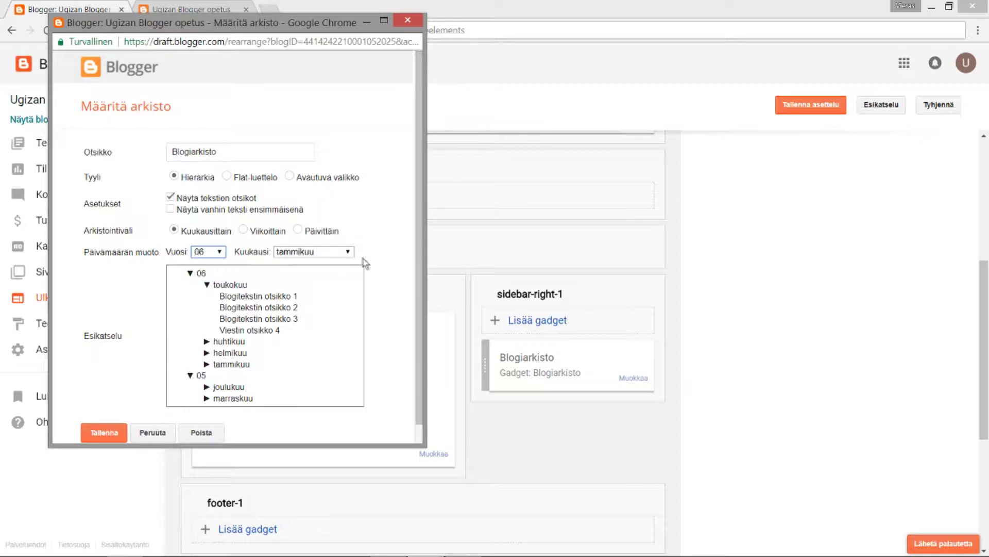
click(349, 252)
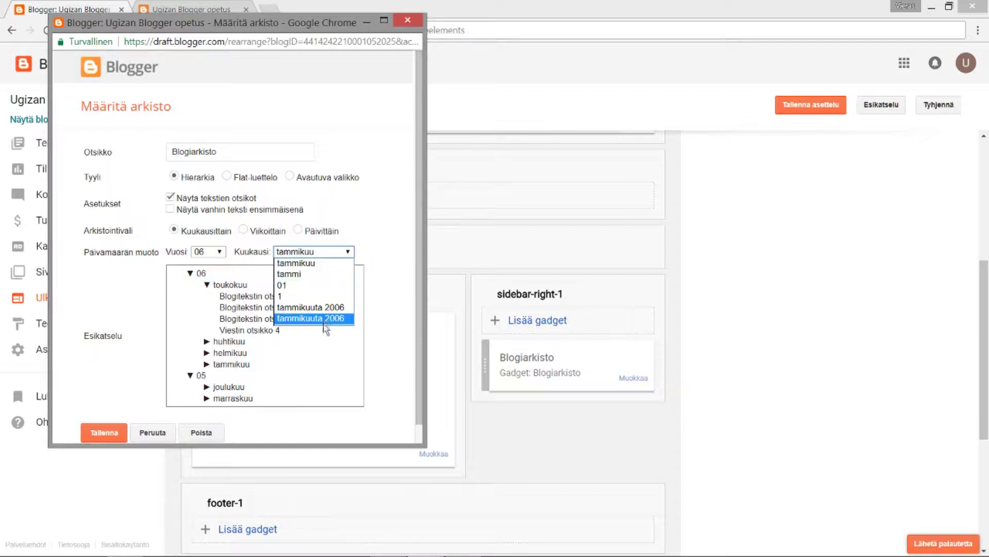
click(333, 308)
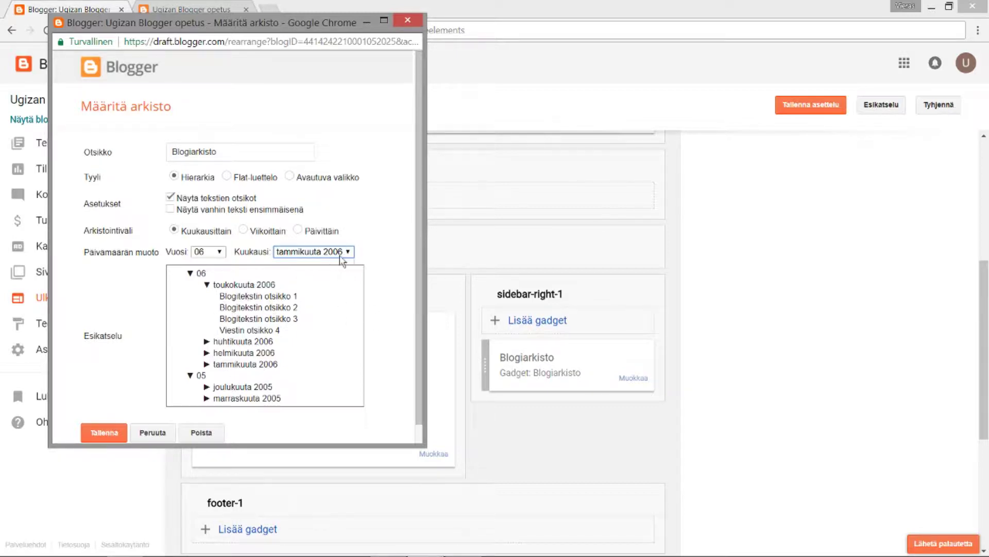
- Restore the month format "tammikuu" and the year format "2006", and leave the archive settings without saving
click(340, 255)
click(338, 262)
click(220, 255)
click(221, 262)
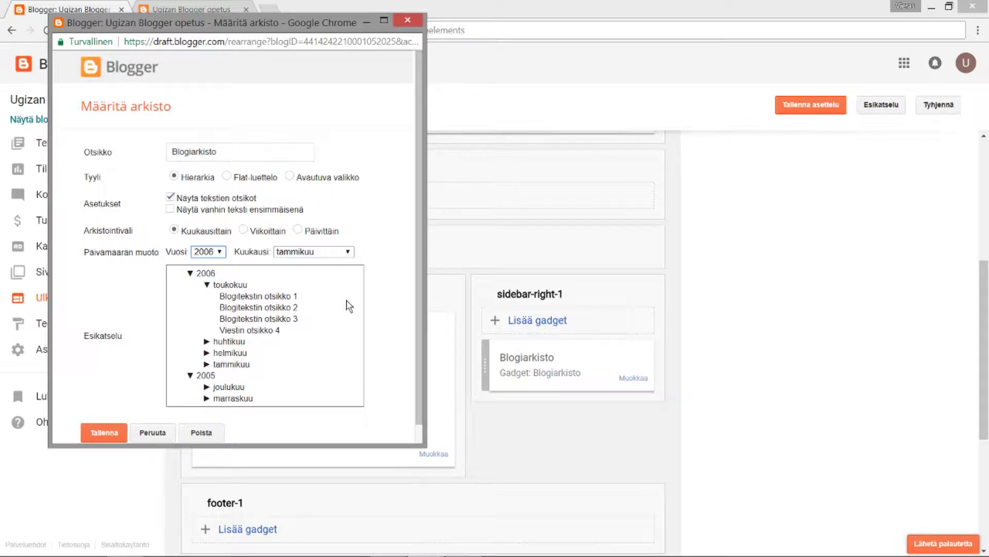
scroll(309, 335, down, 1)
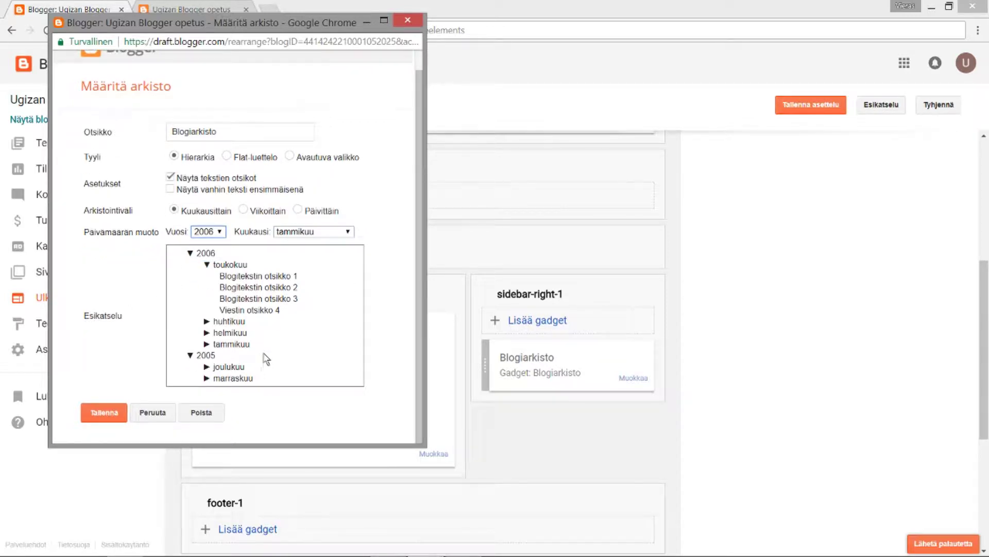
click(159, 414)
- Open the Blogitekstit gadget's settings in the Ensisijainen section and look over the available options
scroll(320, 380, down, 3)
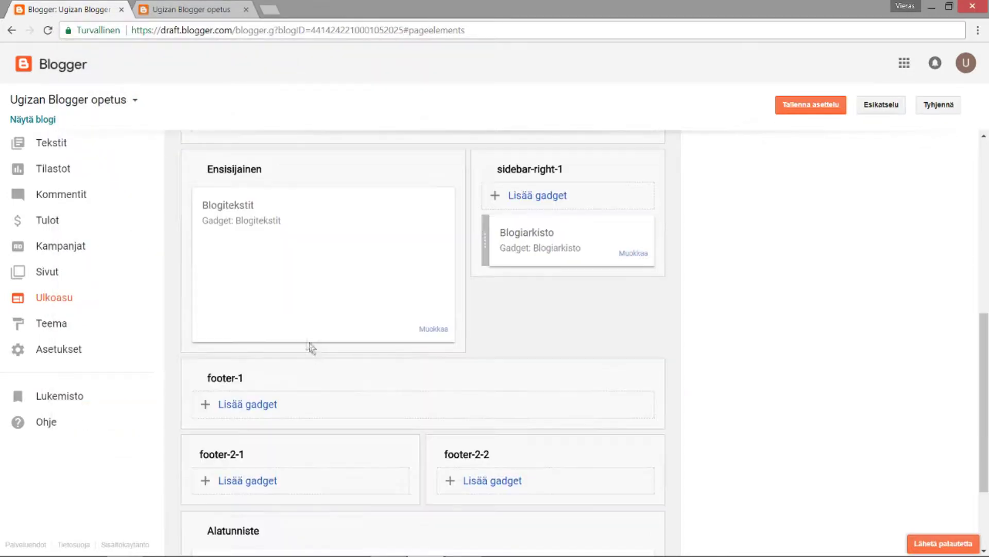
click(433, 330)
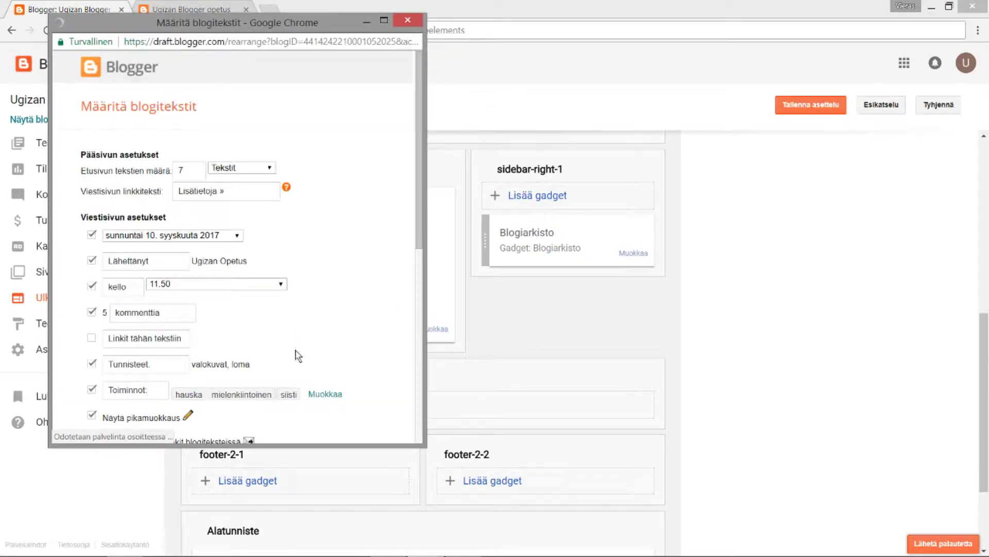
scroll(301, 346, down, 3)
scroll(303, 345, up, 3)
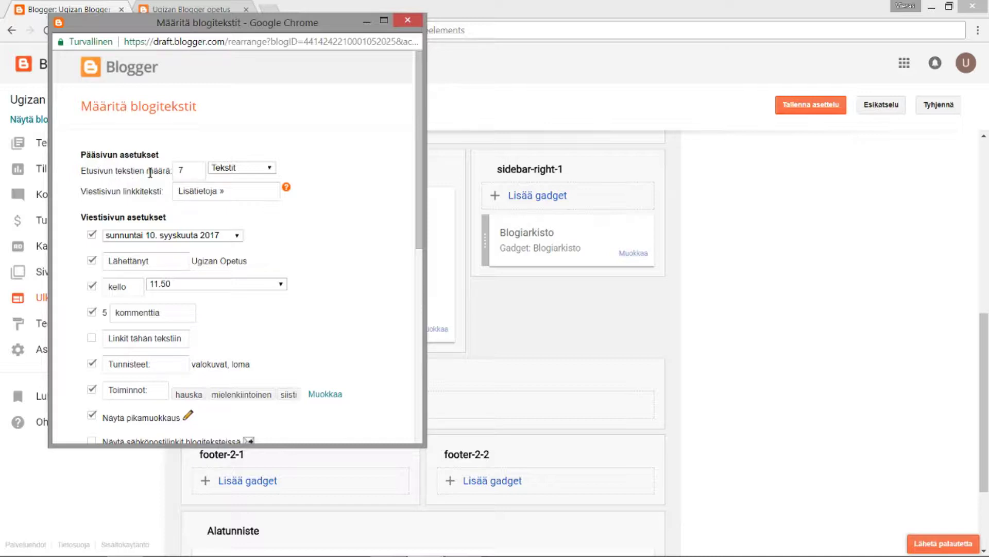
- Try "Lähetyspäiviä" as the unit for the front page post count and return to "Tekstit"
click(268, 170)
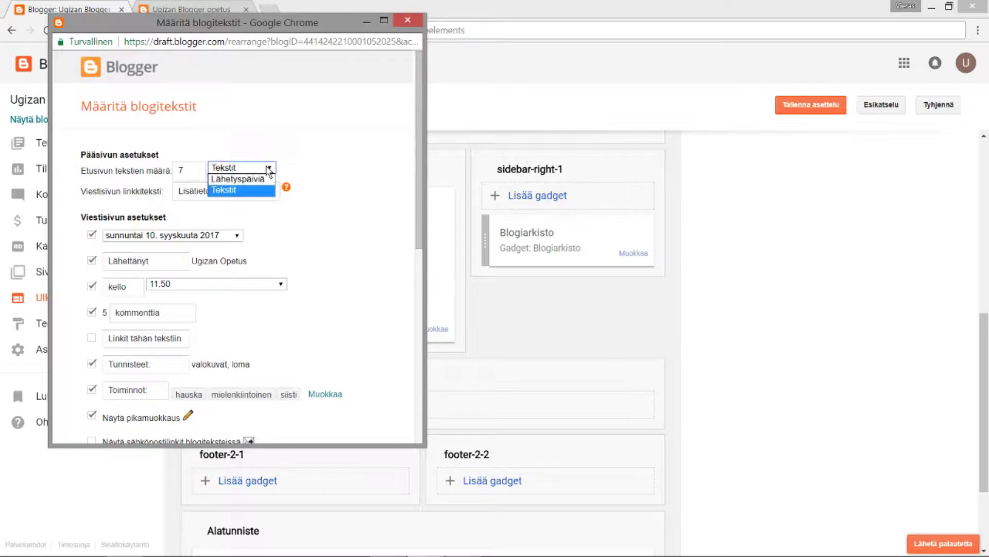
click(228, 181)
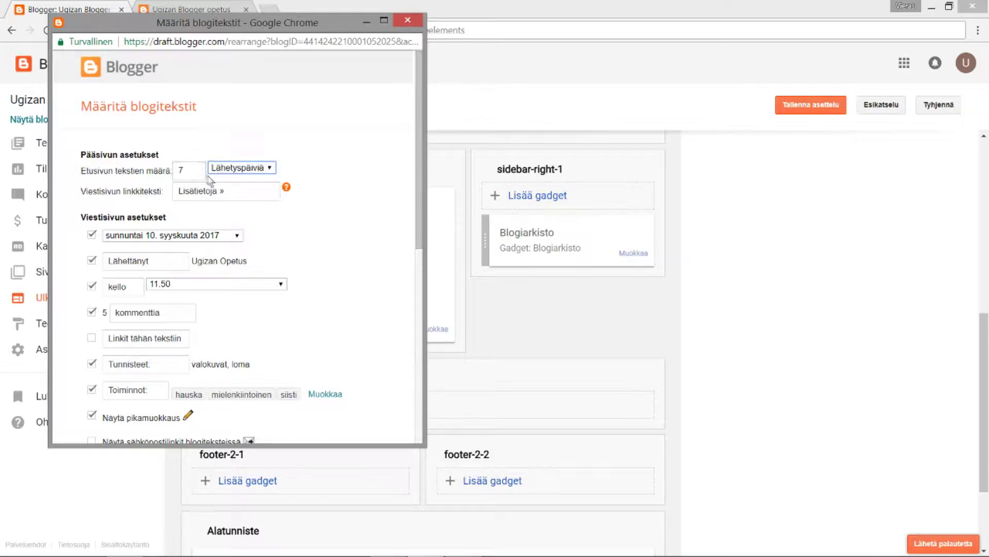
click(266, 164)
click(268, 191)
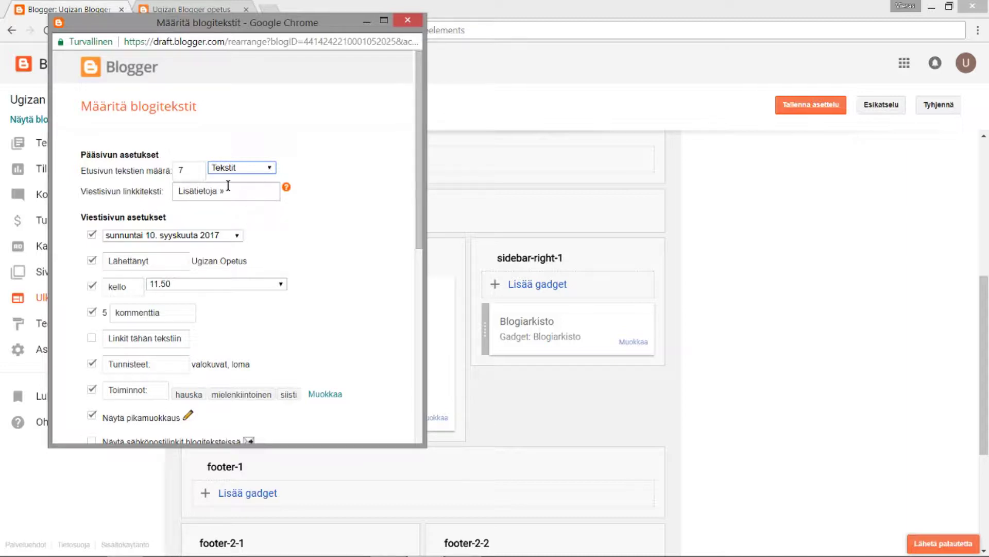
- Go through the Viestisivun asetukset options, switching "Näytä jakopainikkeet" off and on again
scroll(358, 199, down, 1)
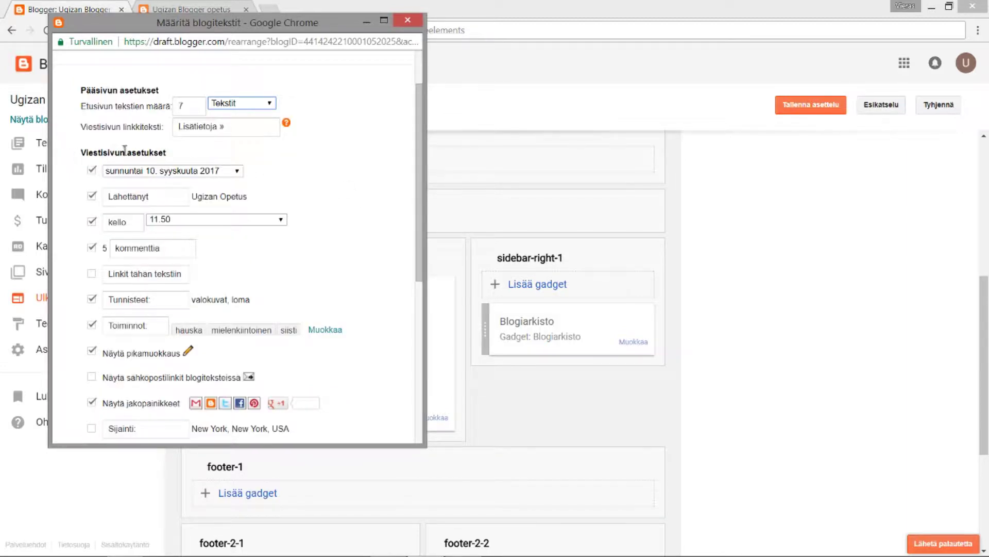
scroll(361, 148, down, 1)
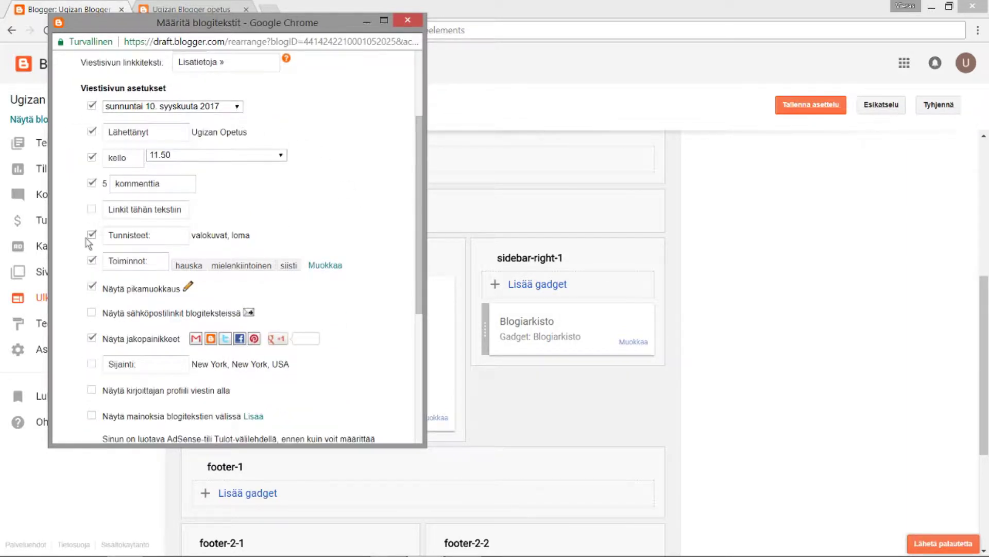
scroll(96, 216, down, 1)
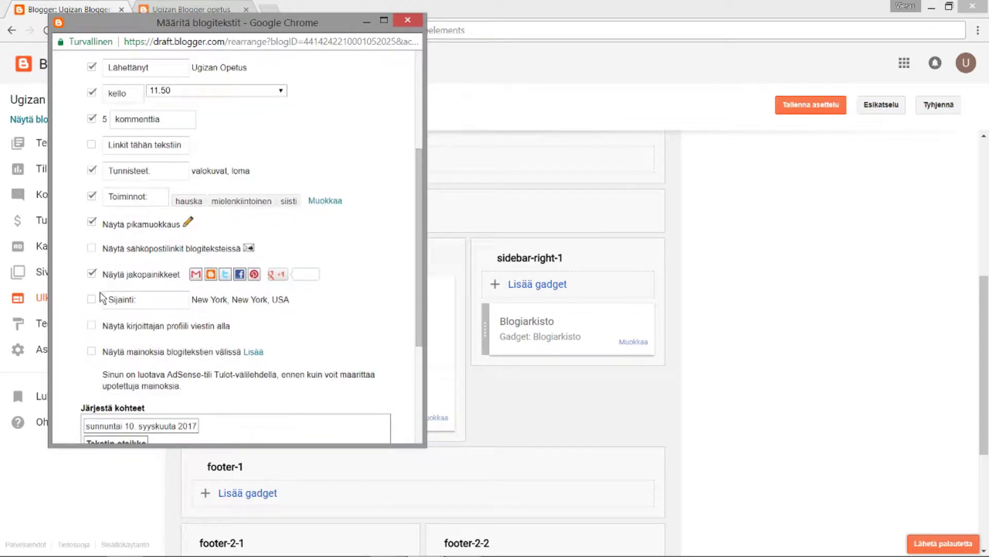
click(91, 273)
click(92, 274)
- Review the available post date formats, keeping "sunnuntai 10. syyskuuta 2017"
scroll(91, 273, up, 5)
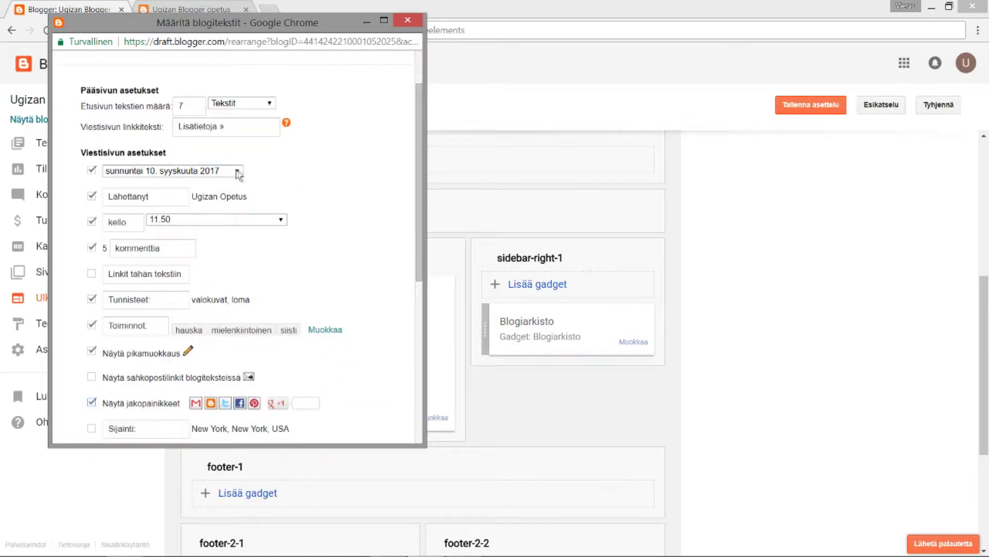
click(237, 171)
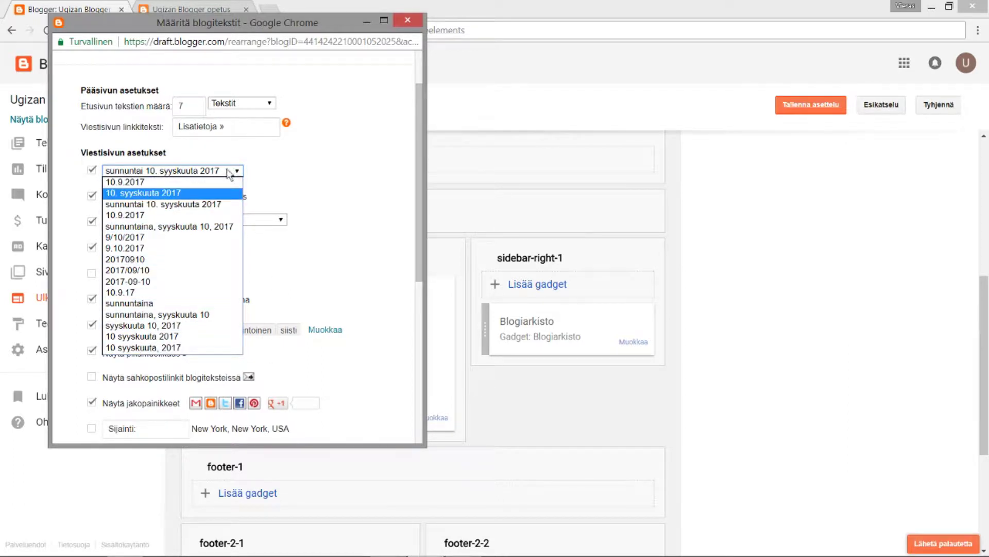
click(315, 180)
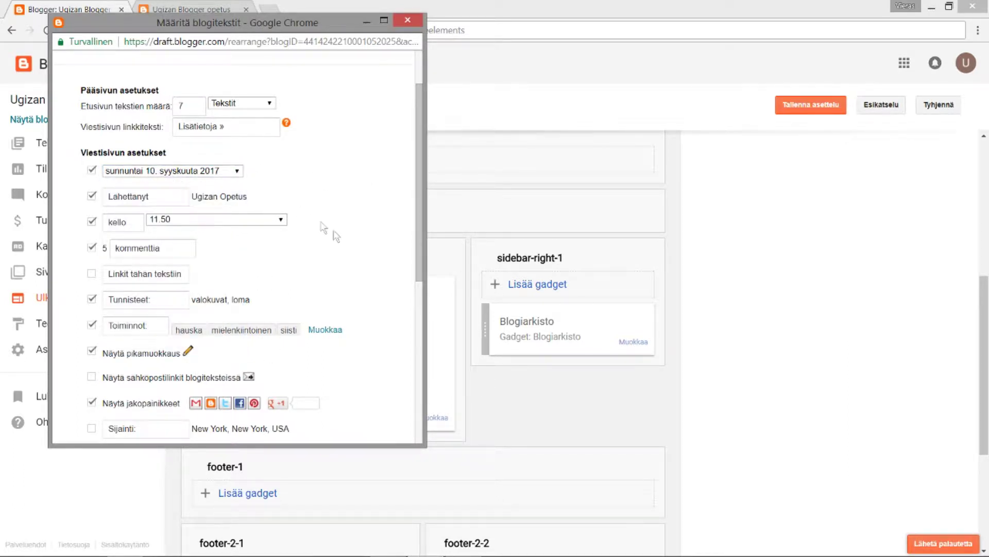
- Examine the post layout under "Järjestä kohteet", including the date and the Tunnisteet item
scroll(379, 291, down, 5)
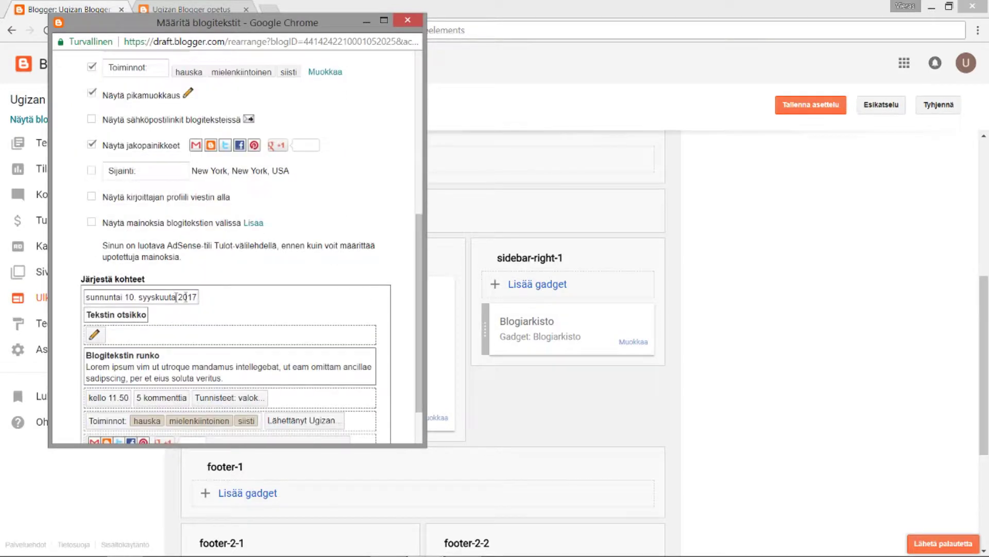
scroll(80, 278, down, 2)
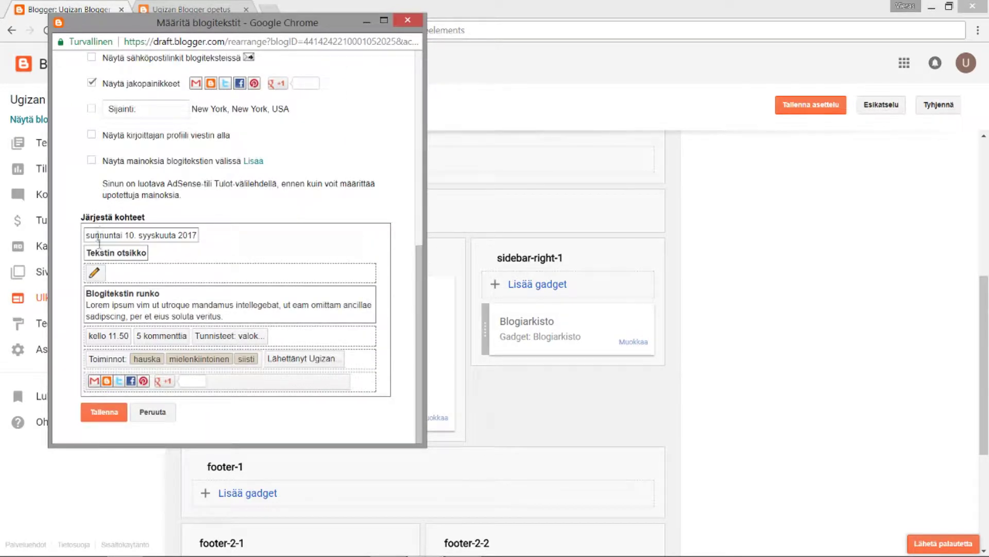
drag(85, 235, 199, 236)
click(194, 234)
drag(86, 235, 181, 236)
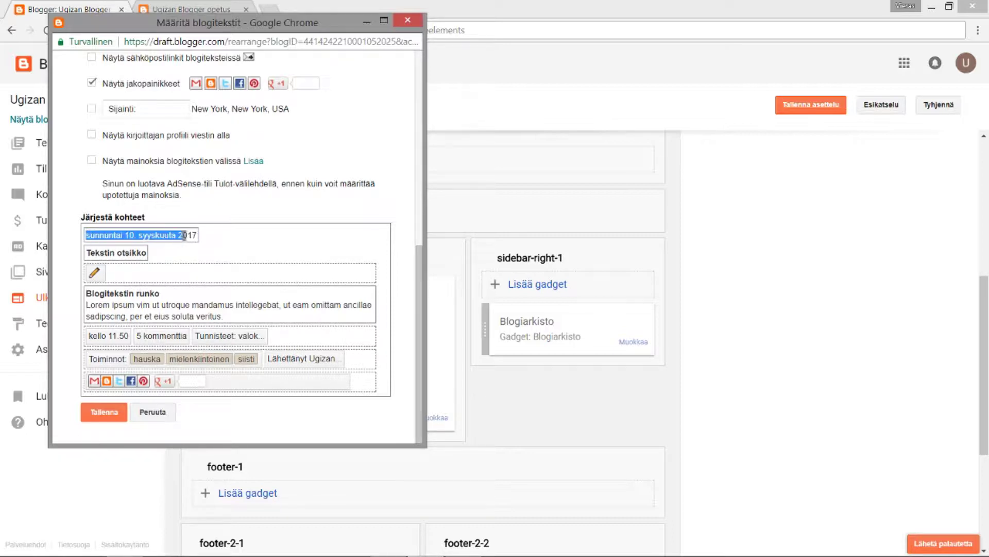
click(195, 234)
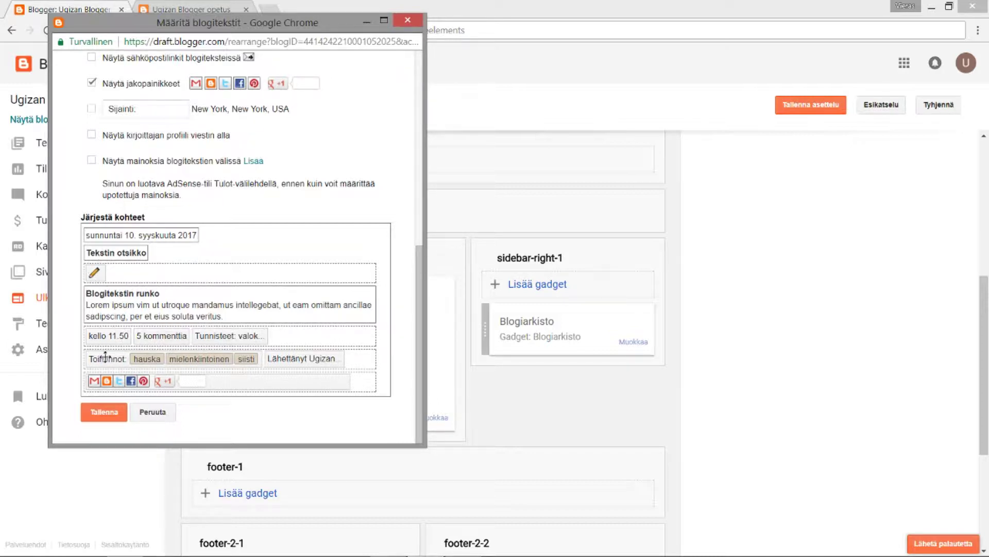
mouse_move(231, 335)
mouse_down()
mouse_move(240, 271)
mouse_move(135, 271)
mouse_move(218, 317)
mouse_move(227, 343)
mouse_move(161, 271)
mouse_move(237, 338)
mouse_move(250, 330)
mouse_move(340, 367)
mouse_move(291, 378)
mouse_move(278, 410)
mouse_move(247, 346)
mouse_move(226, 336)
mouse_up()
- Replace the author label "Lähettänyt" with "Kirjoittanut" in the post page settings
scroll(66, 328, up, 5)
click(115, 135)
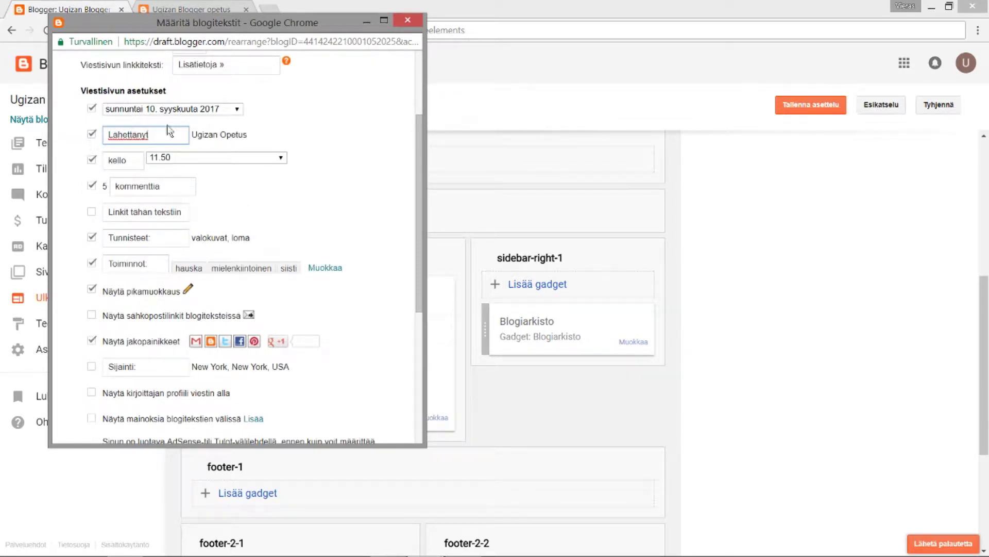
drag(155, 136, 94, 136)
text(Kirjoi)
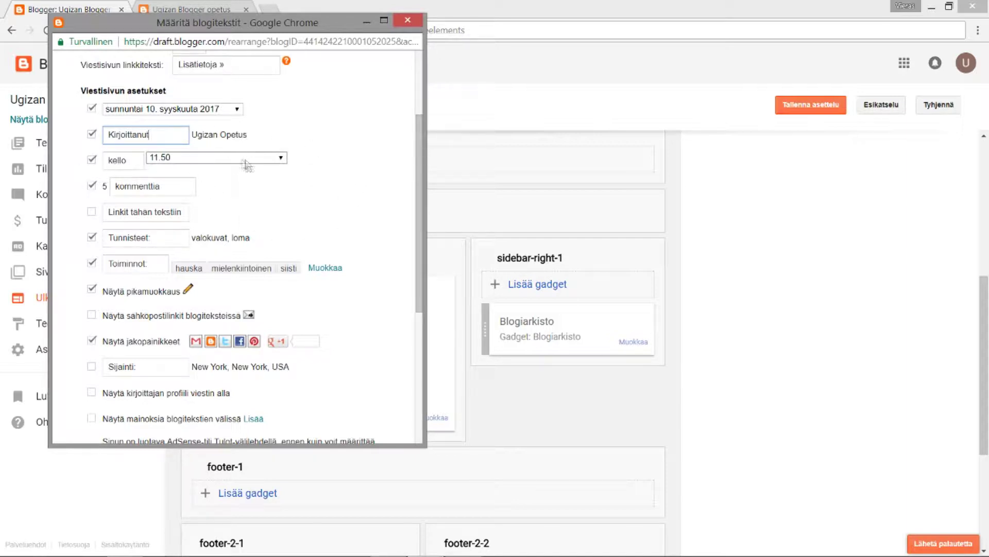
- Review the post time formats beside the "kello" label, keeping "11.50"
click(281, 157)
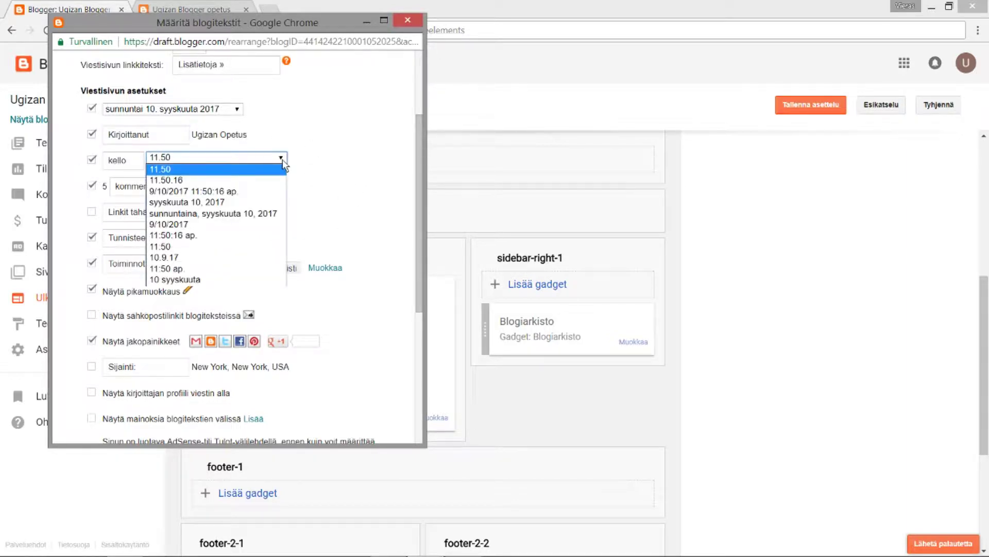
click(170, 169)
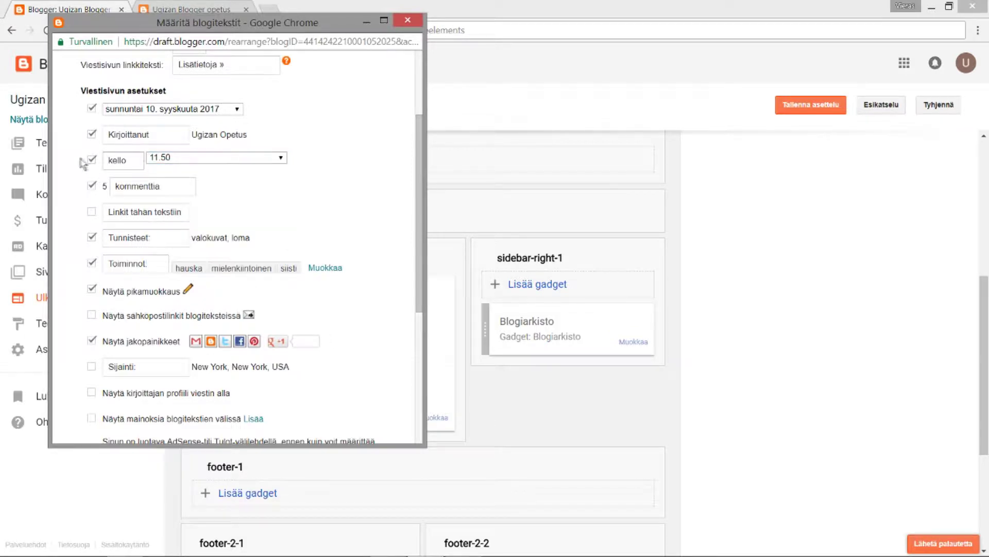
double_click(136, 157)
click(222, 184)
- Examine the Tunnisteet option and its sample labels in the post page settings
scroll(386, 212, down, 5)
scroll(309, 216, up, 4)
scroll(345, 227, down, 1)
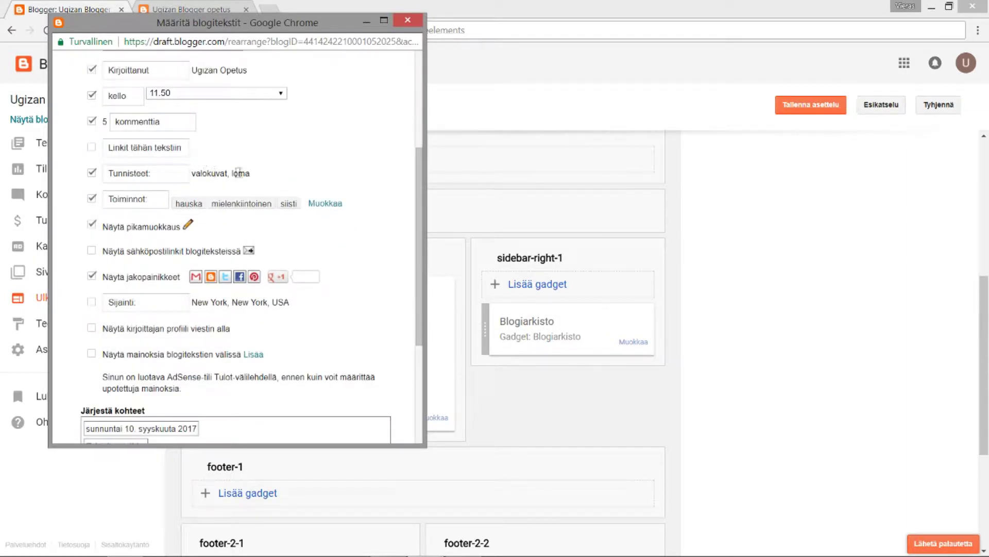
drag(258, 177, 189, 177)
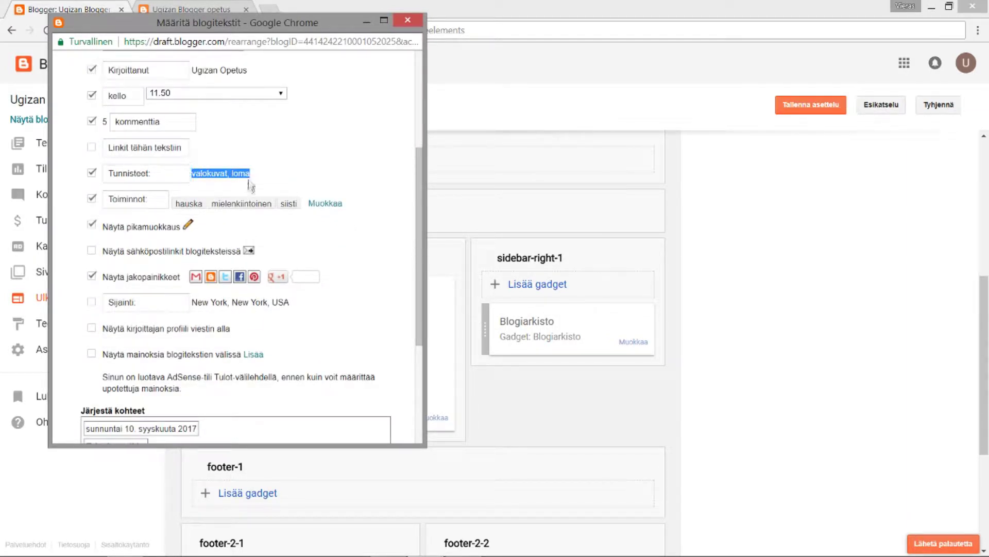
click(191, 177)
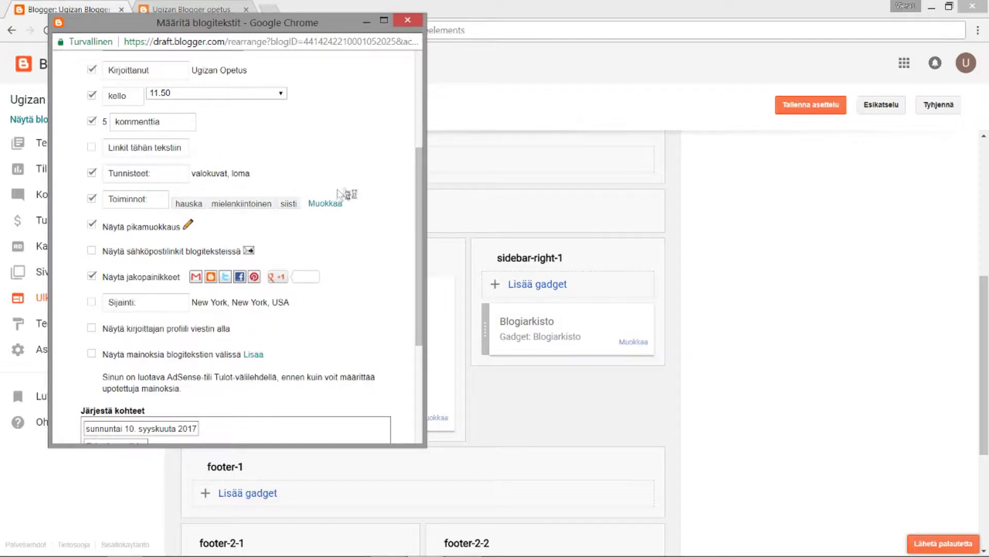
- Open the Toiminnot reaction list for editing, view its full text and leave it as it is
click(125, 203)
click(325, 203)
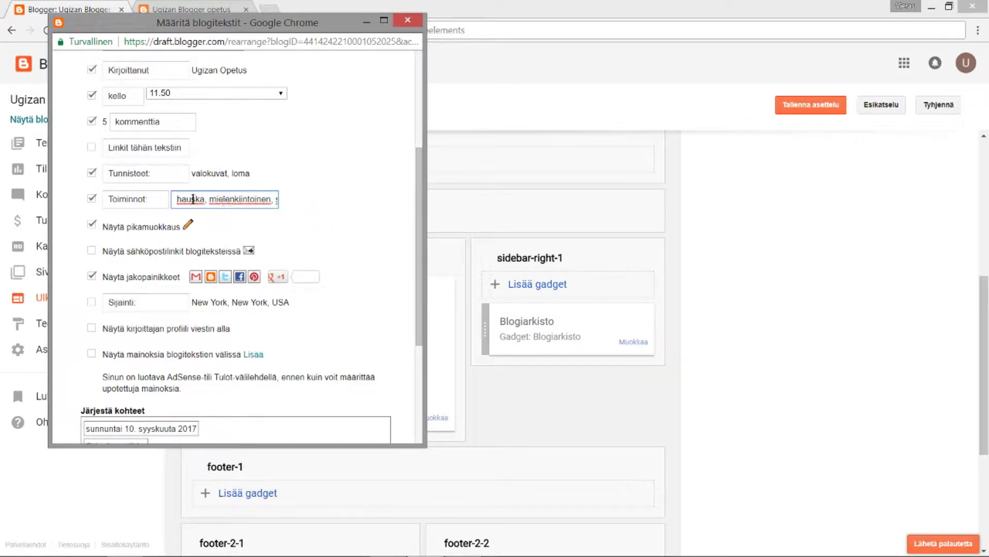
click(277, 198)
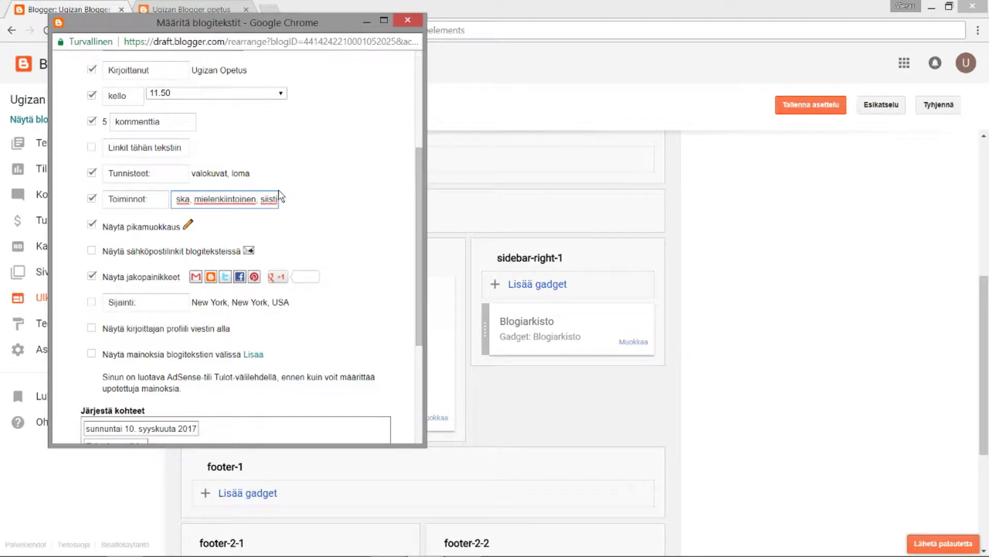
click(363, 233)
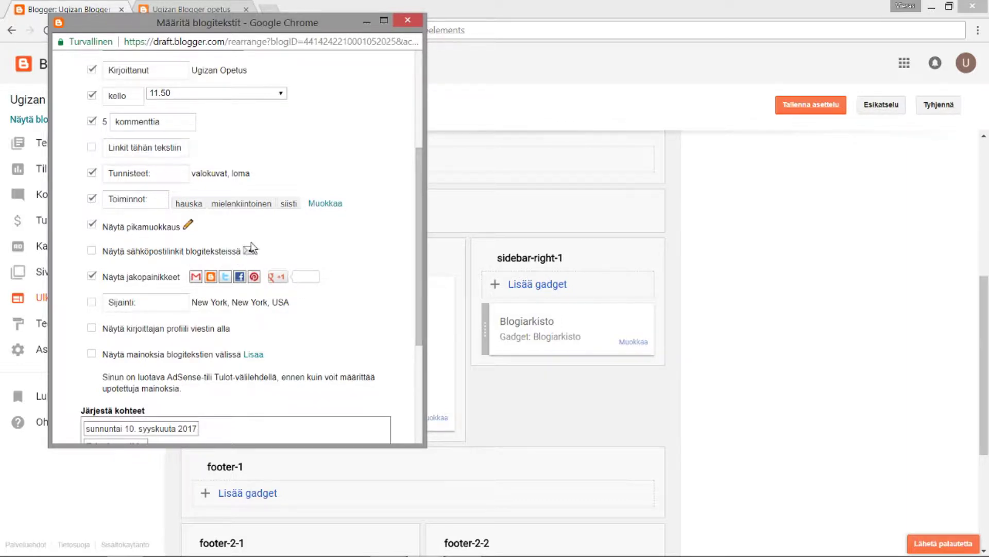
- Look over the share button, location, author profile and advertisement options for posts
scroll(133, 225, down, 1)
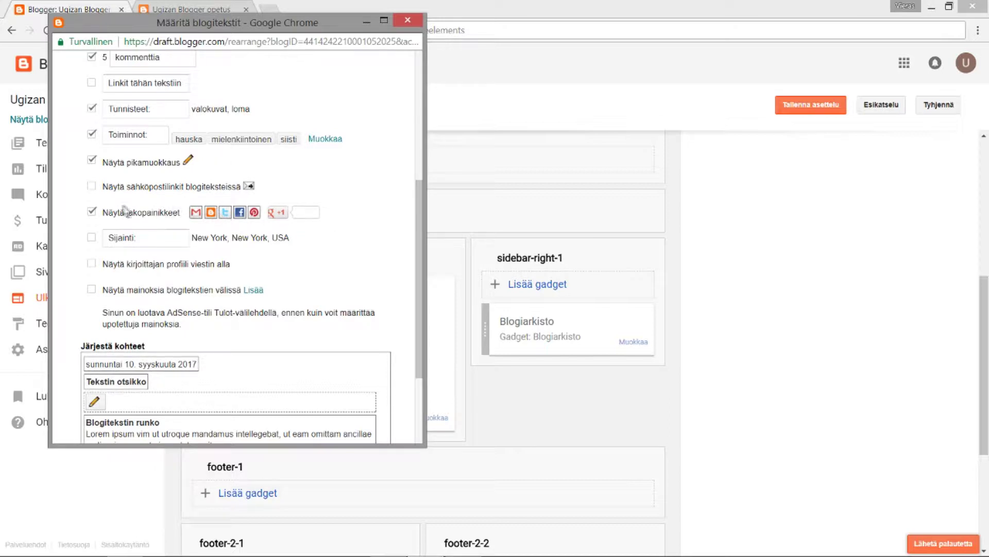
click(92, 212)
scroll(93, 237, down, 1)
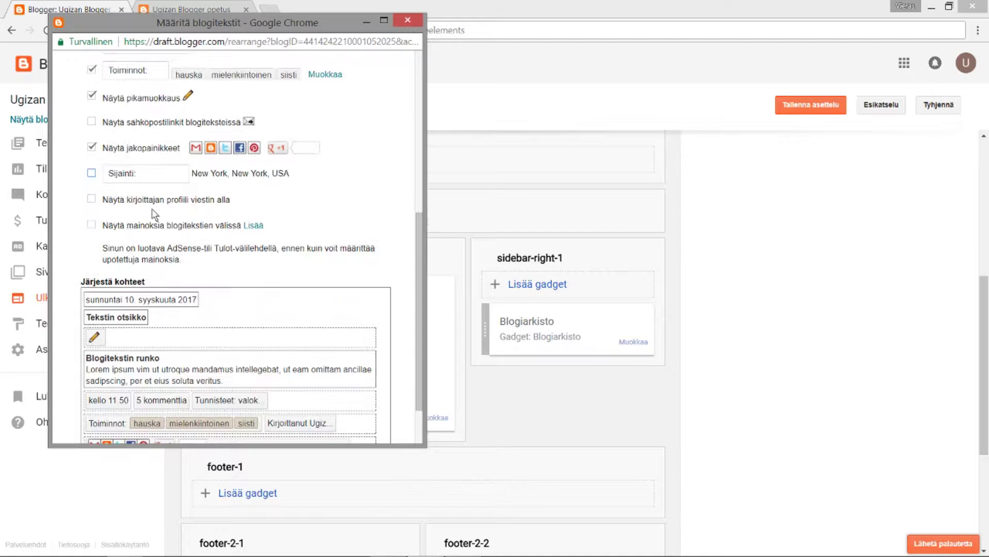
- Try showing the author profile below posts, check the item arrangement, and turn the option off again
click(107, 200)
scroll(112, 383, down, 2)
scroll(229, 391, up, 1)
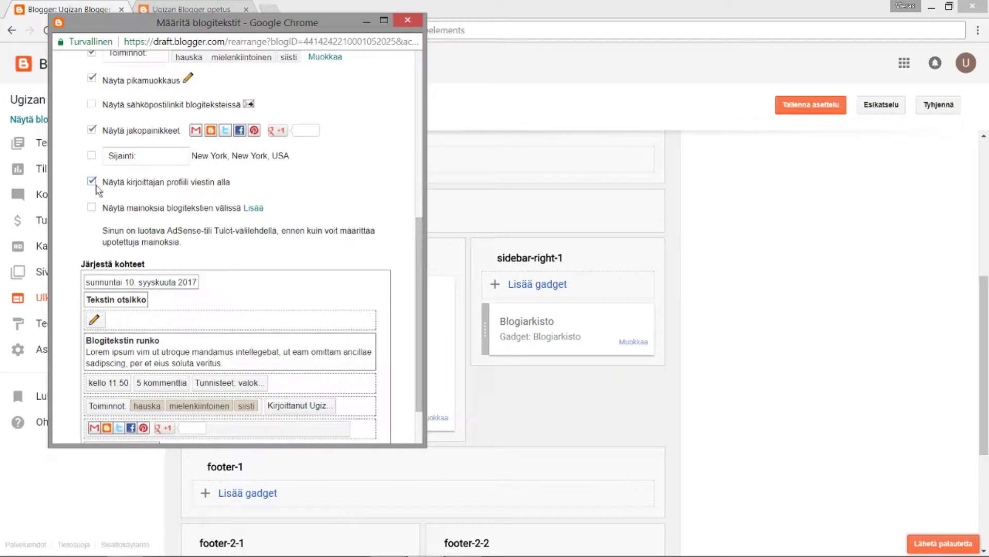
scroll(227, 309, down, 2)
scroll(233, 376, up, 3)
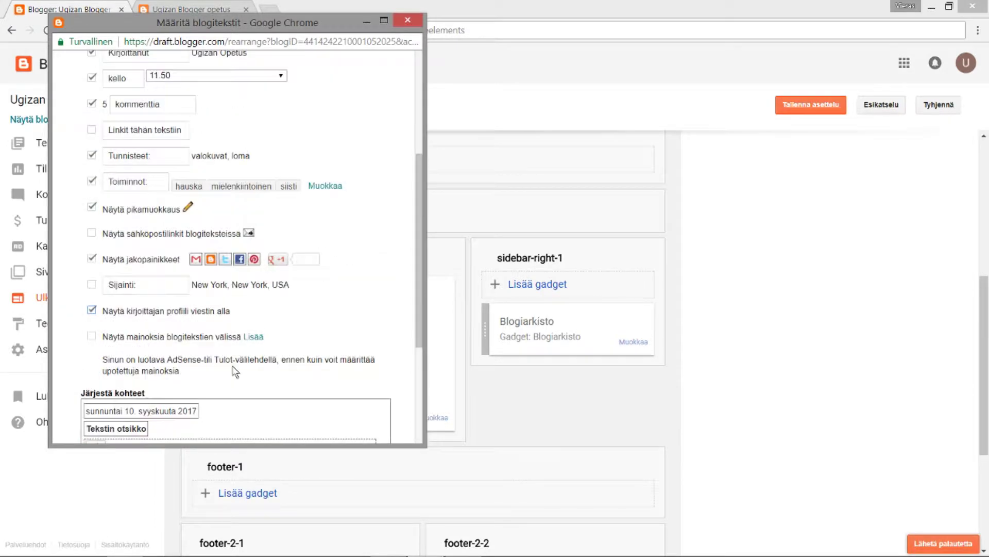
scroll(232, 361, down, 1)
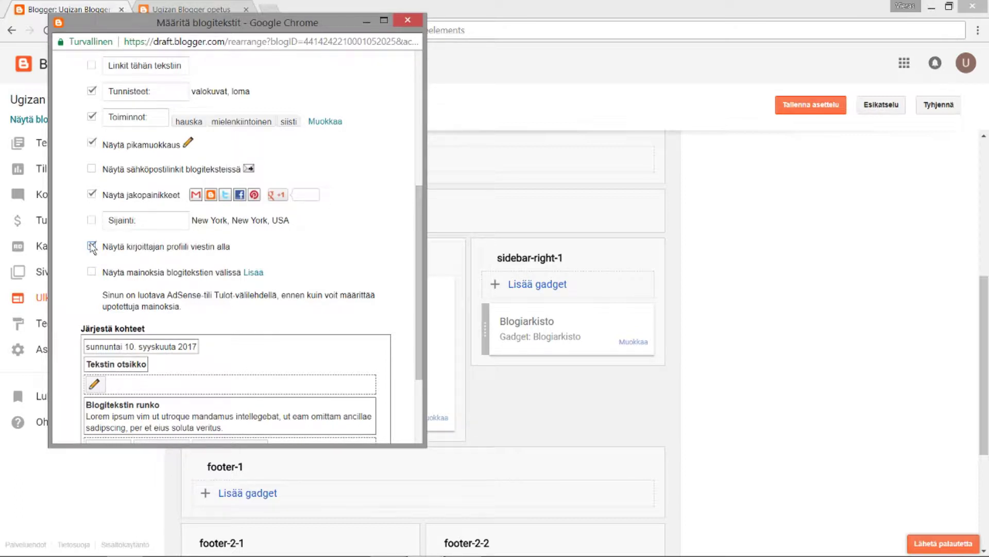
click(92, 247)
- Examine the option for showing ads between blog posts and the note about its AdSense requirement
drag(178, 272, 173, 272)
click(91, 272)
drag(101, 299, 309, 309)
click(256, 308)
- In the item arrangement, move the post time directly under the post title and the quick-edit pencil to the comments row below the post body
scroll(256, 312, down, 3)
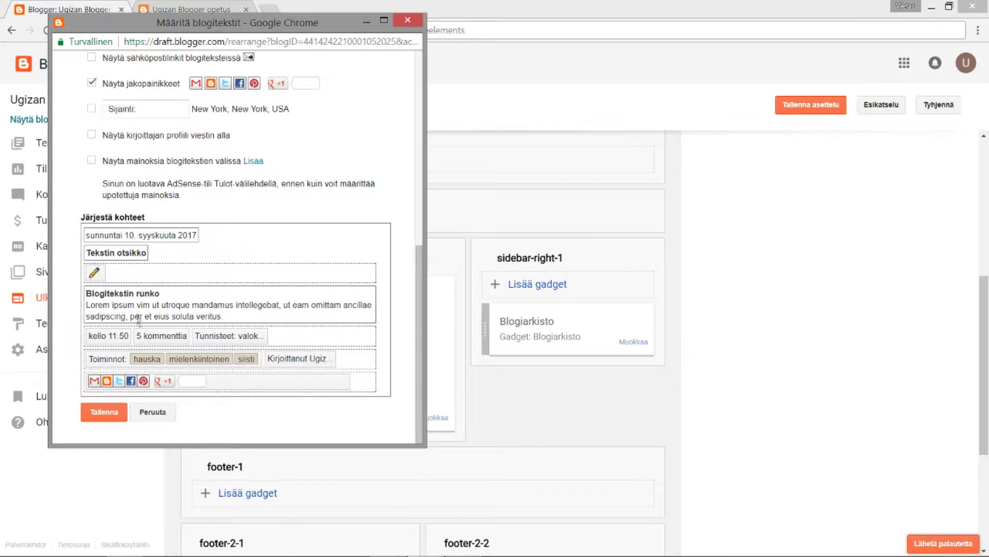
drag(101, 338, 137, 271)
mouse_move(94, 272)
mouse_down()
mouse_move(97, 380)
mouse_move(98, 338)
mouse_up()
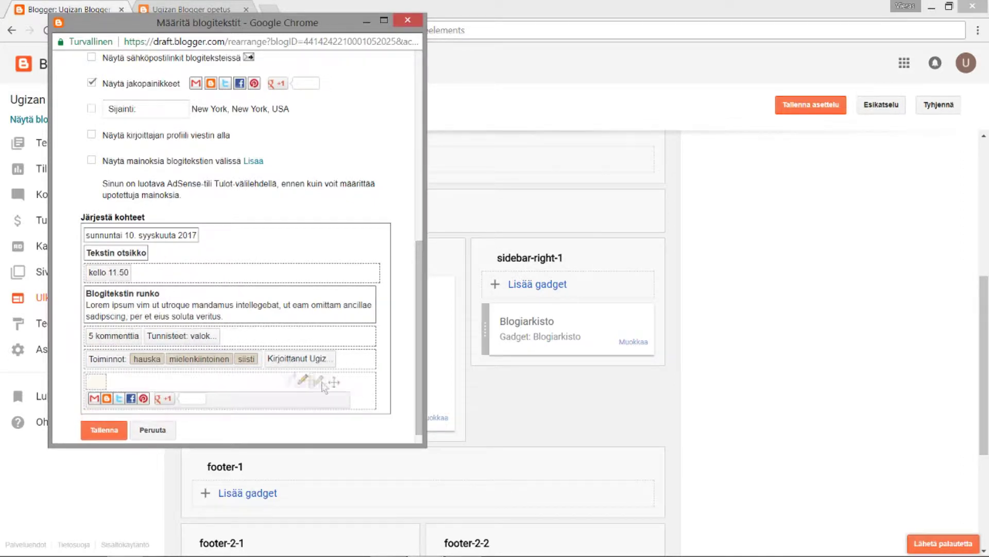
- Place the author byline beside the post time under the title, and save the blog posts gadget and the layout
drag(295, 358, 296, 361)
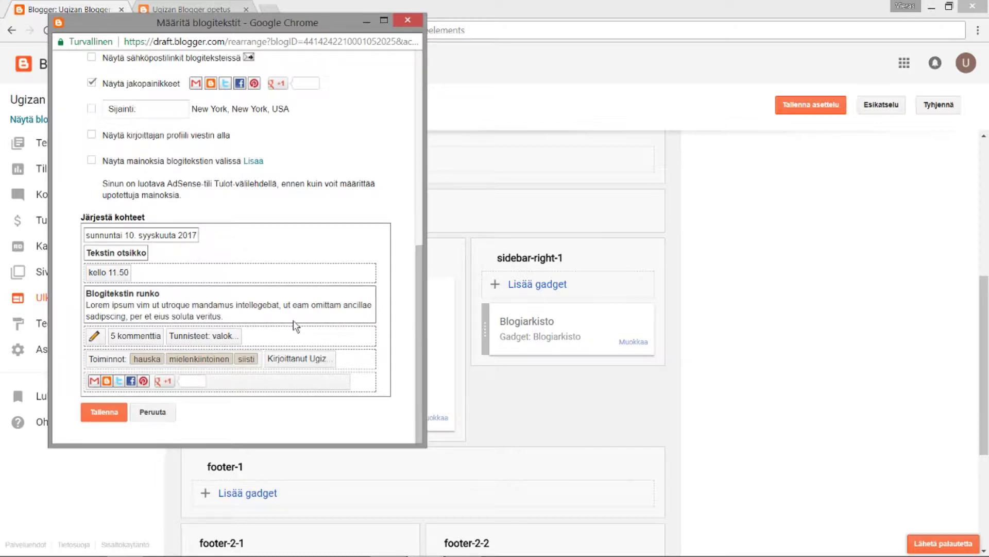
drag(276, 362, 213, 279)
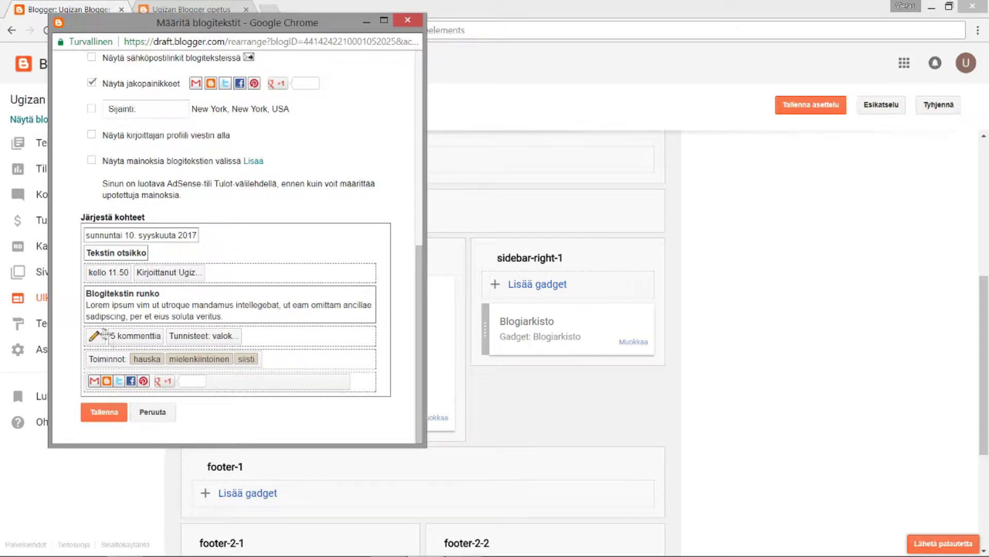
mouse_move(151, 334)
mouse_down()
mouse_move(259, 268)
mouse_move(229, 295)
mouse_move(149, 334)
mouse_up()
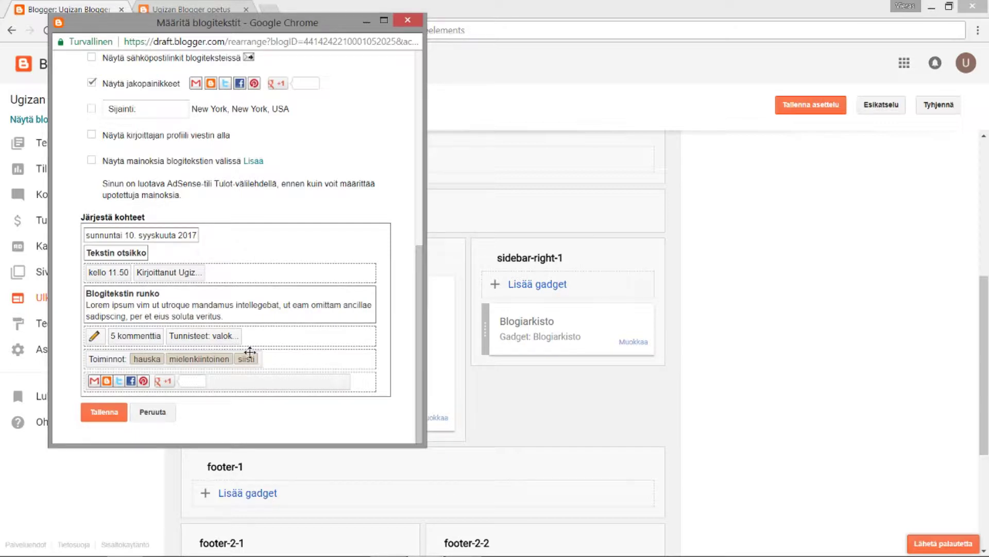
click(110, 413)
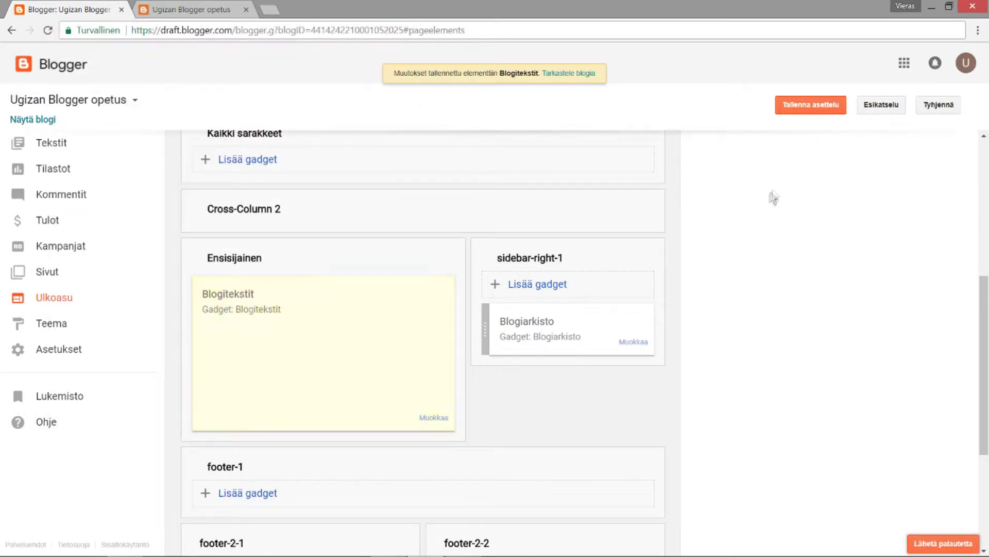
click(810, 105)
- Open the Nimeä gadget in the Alatunniste section and examine its optional copyright field and preview text
scroll(742, 309, down, 4)
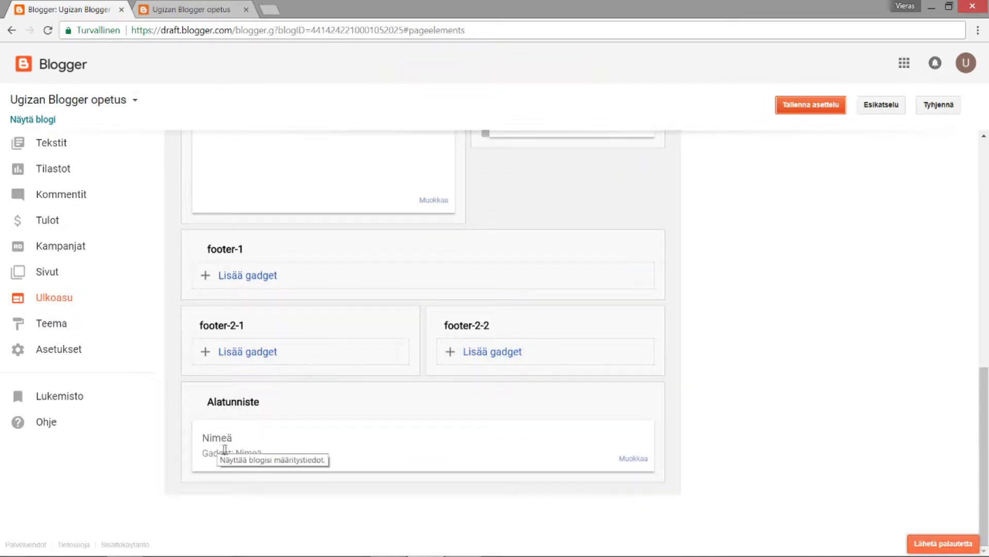
click(645, 461)
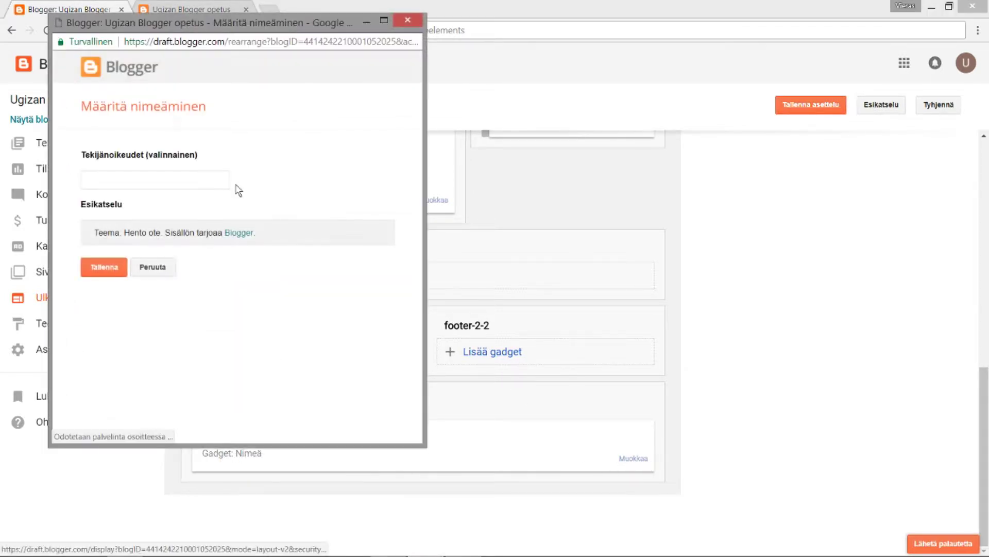
click(119, 175)
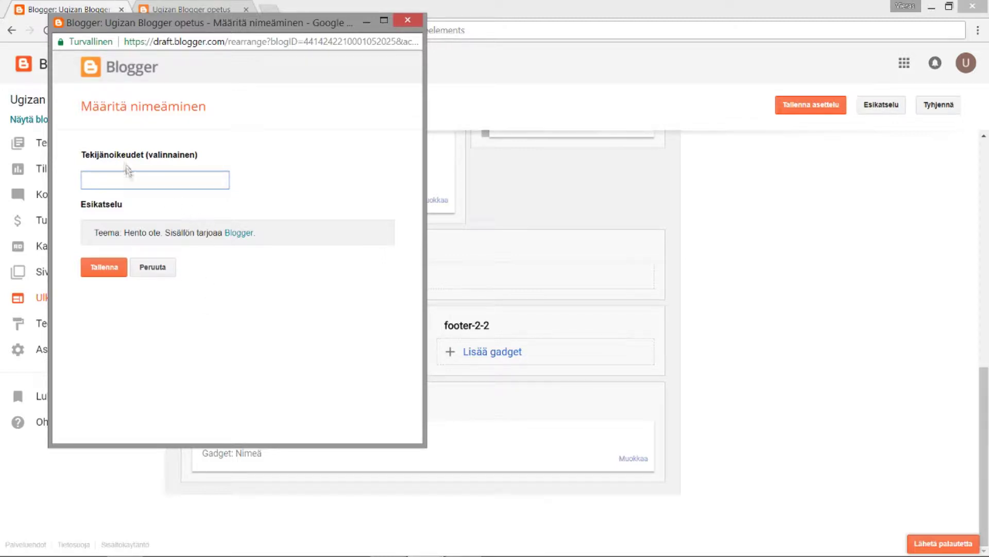
drag(80, 151, 133, 154)
click(149, 178)
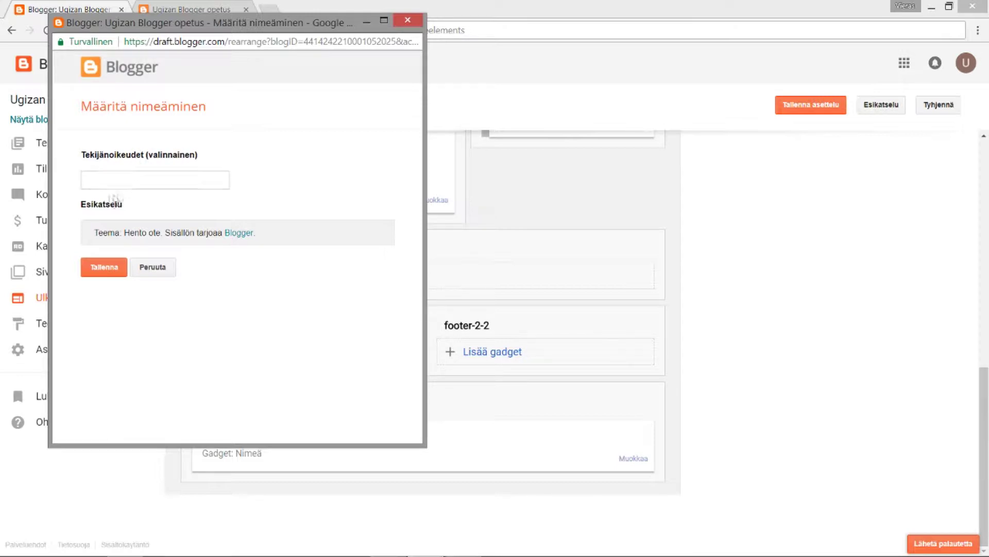
drag(95, 235, 159, 237)
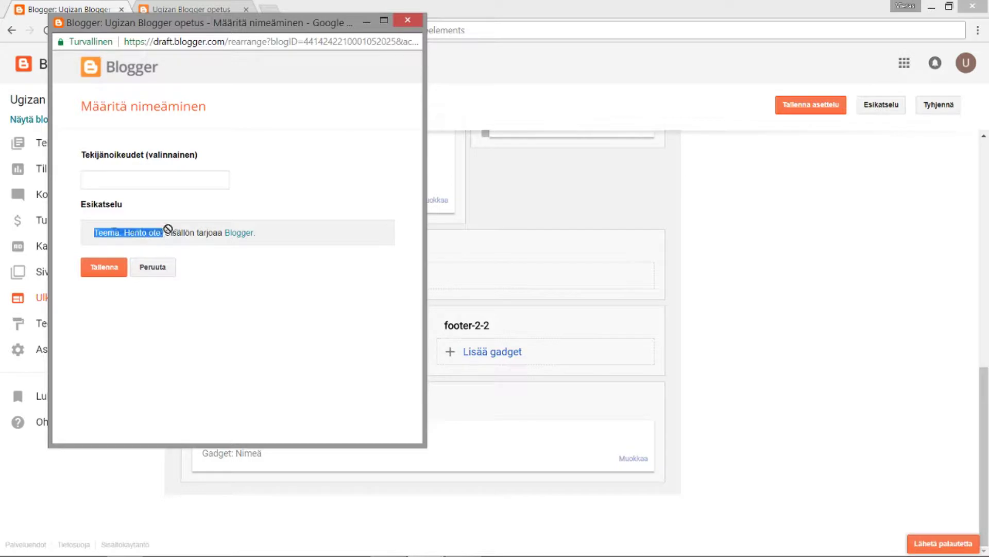
- Try the sample copyright text "Kuvat fefegf. wtwtwt. sawttw", extended with a long run of the letter h, to test the preview
click(129, 187)
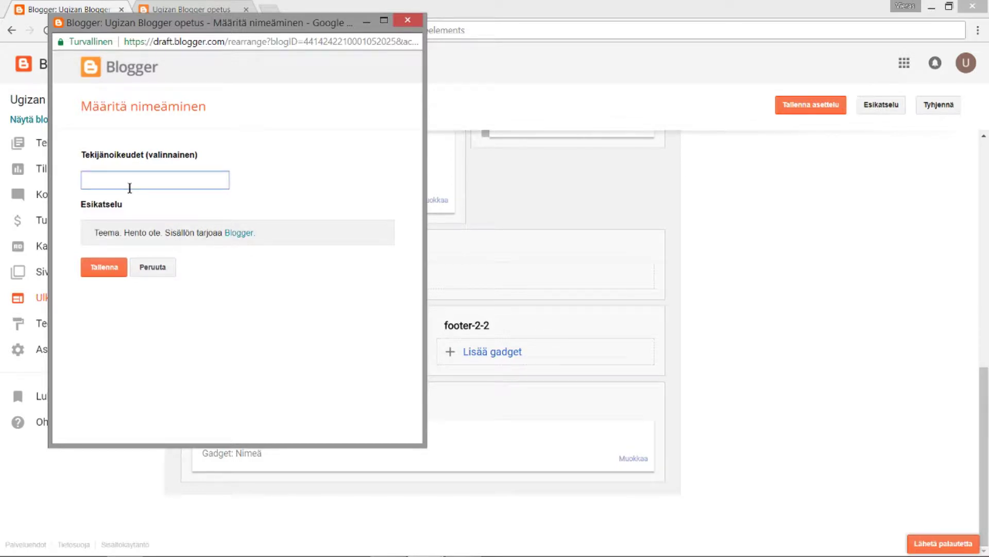
text(Kuvat)
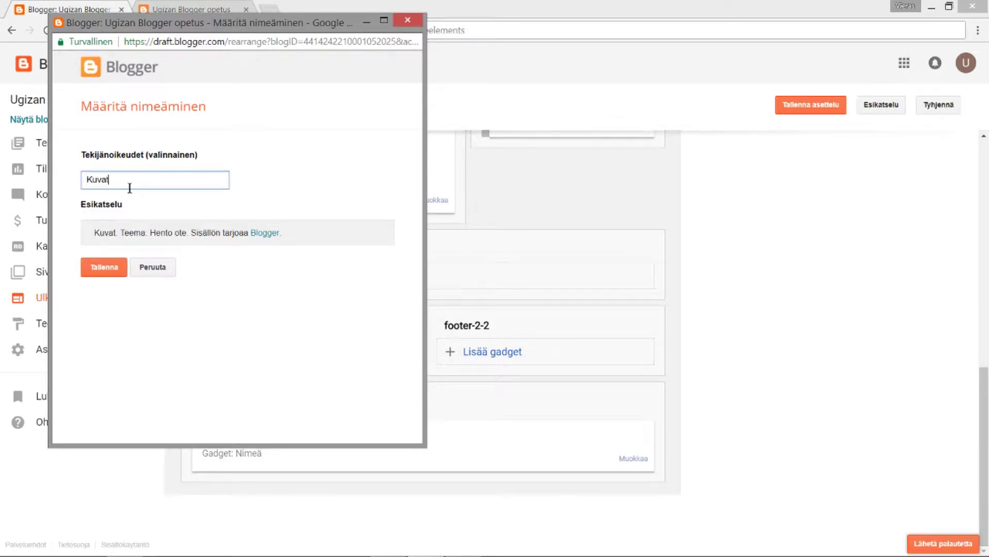
drag(119, 235, 93, 234)
click(119, 237)
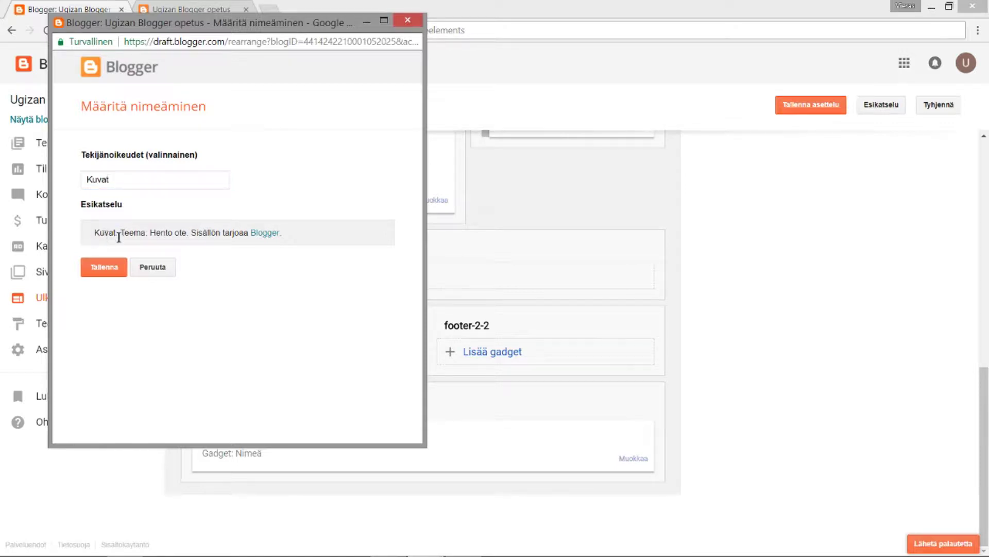
click(130, 180)
text(fefegf)
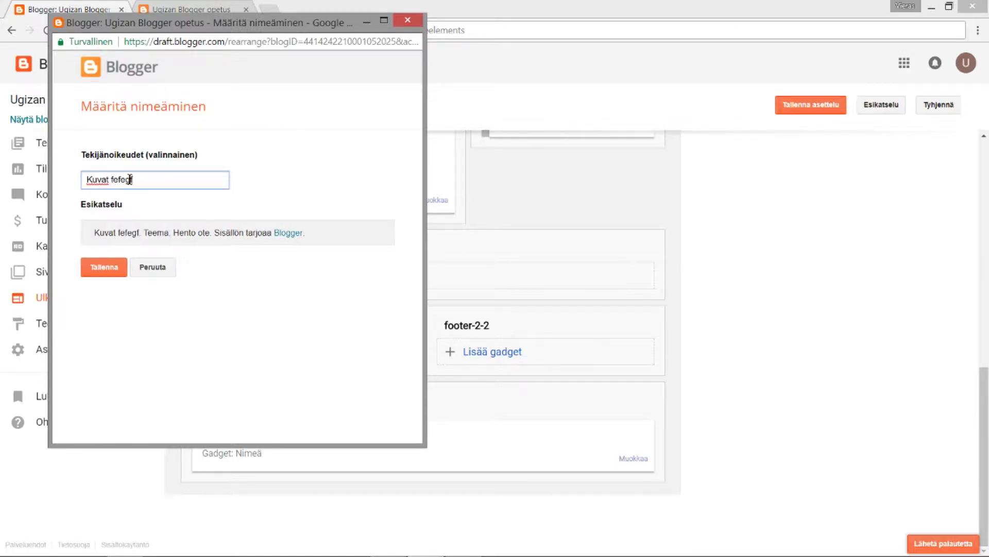
text(. wtwtwt)
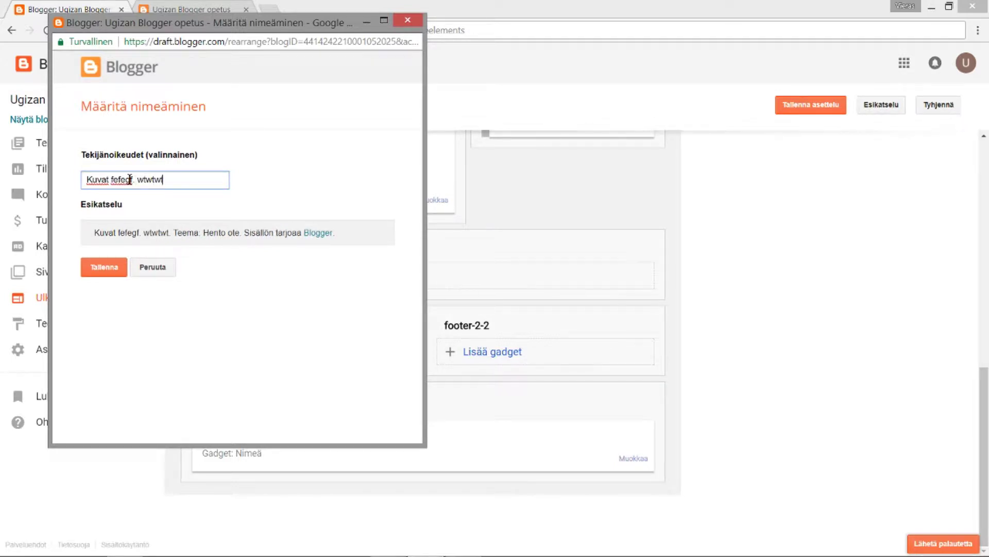
text(. sawttw)
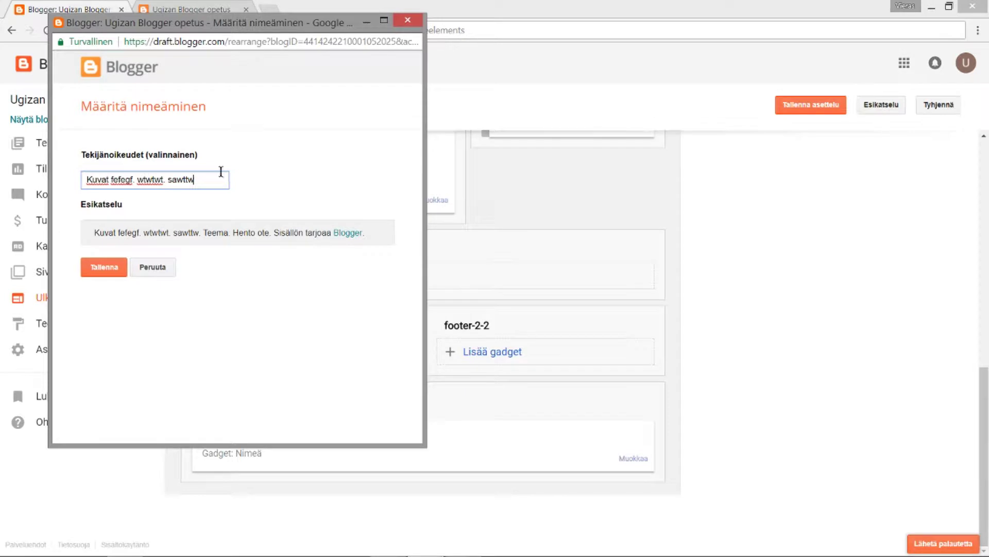
text(hhhhhhhhhhhhhhhhhhhhhhhhhhhhhhhhhhhhhhhhhhhhhhhhhhhhhhhhhhhhhhhhhhhhhhhhhhhhhhhhhhhhh)
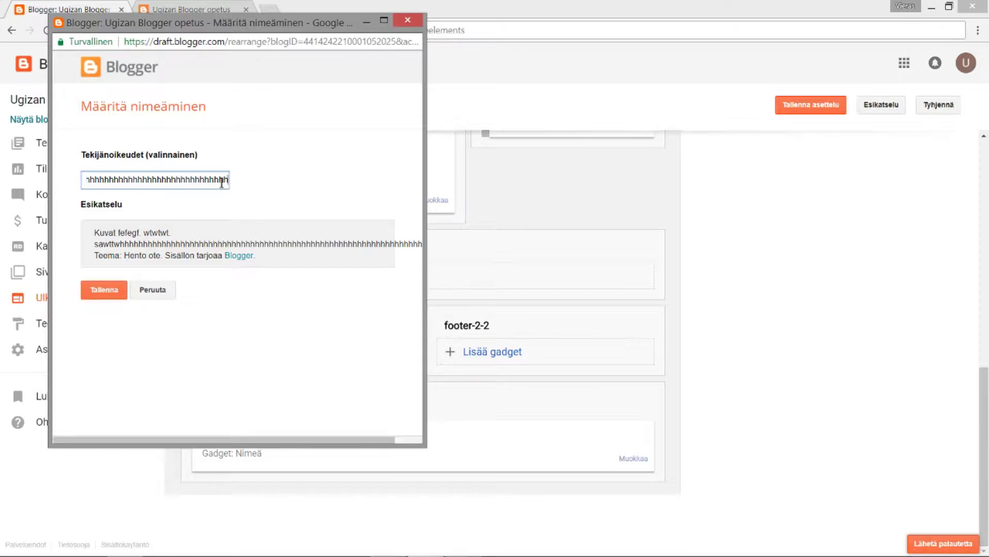
- Clear the sample copyright text and close the attribution settings without saving
key(BackSpace)
key(BackSpace)
key(BackSpace)
key(BackSpace)
key(BackSpace)
key(BackSpace)
key(BackSpace)
key(BackSpace)
key(BackSpace)
key(BackSpace)
key(BackSpace)
key(BackSpace)
key(BackSpace)
key(BackSpace)
key(BackSpace)
key(BackSpace)
key(BackSpace)
key(BackSpace)
key(BackSpace)
key(BackSpace)
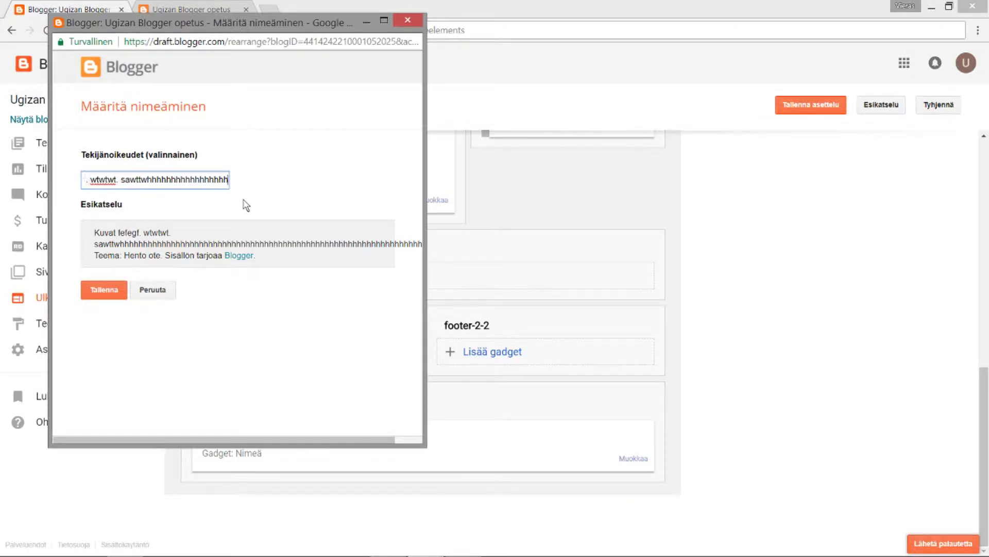
key(BackSpace)
key(BackSpace)
key(BackSpace)
key(BackSpace)
key(BackSpace)
key(BackSpace)
key(BackSpace)
key(BackSpace)
key(BackSpace)
key(BackSpace)
key(BackSpace)
key(BackSpace)
key(BackSpace)
key(BackSpace)
key(BackSpace)
key(BackSpace)
key(BackSpace)
key(BackSpace)
key(BackSpace)
key(BackSpace)
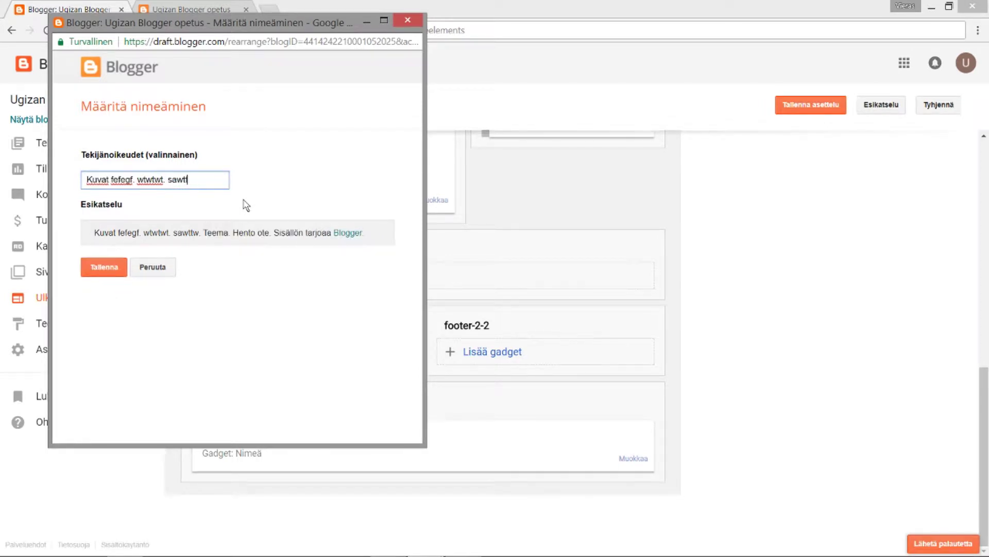
key(BackSpace)
key(BackSpace)
key(BackSpace)
key(BackSpace)
key(BackSpace)
key(BackSpace)
key(BackSpace)
key(BackSpace)
key(BackSpace)
key(BackSpace)
key(BackSpace)
key(BackSpace)
key(BackSpace)
key(BackSpace)
key(BackSpace)
key(BackSpace)
key(BackSpace)
key(BackSpace)
key(BackSpace)
key(BackSpace)
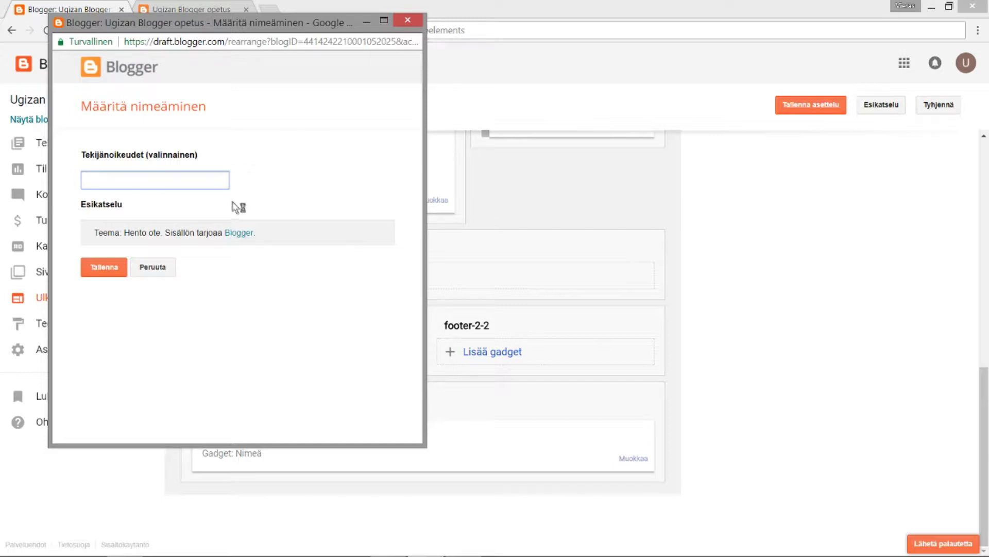
click(163, 267)
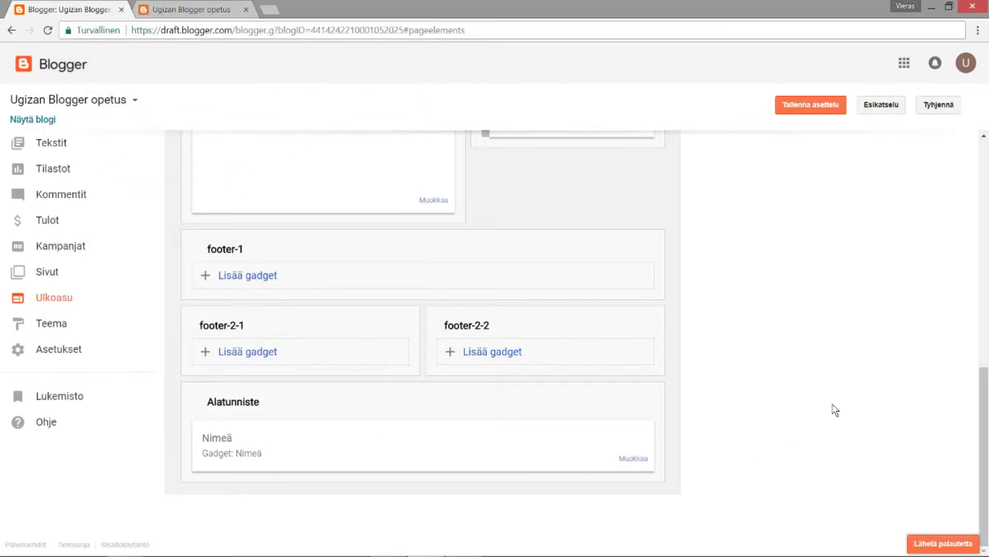
- Open the gadget selection for the Kaikki sarakkeet section and show the Muita laajennuksia category
scroll(830, 408, up, 8)
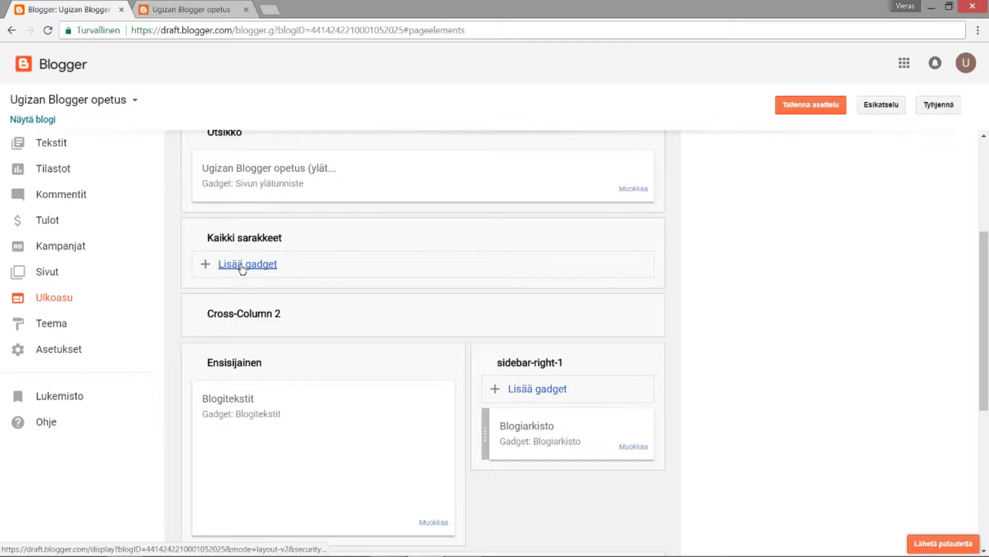
click(242, 265)
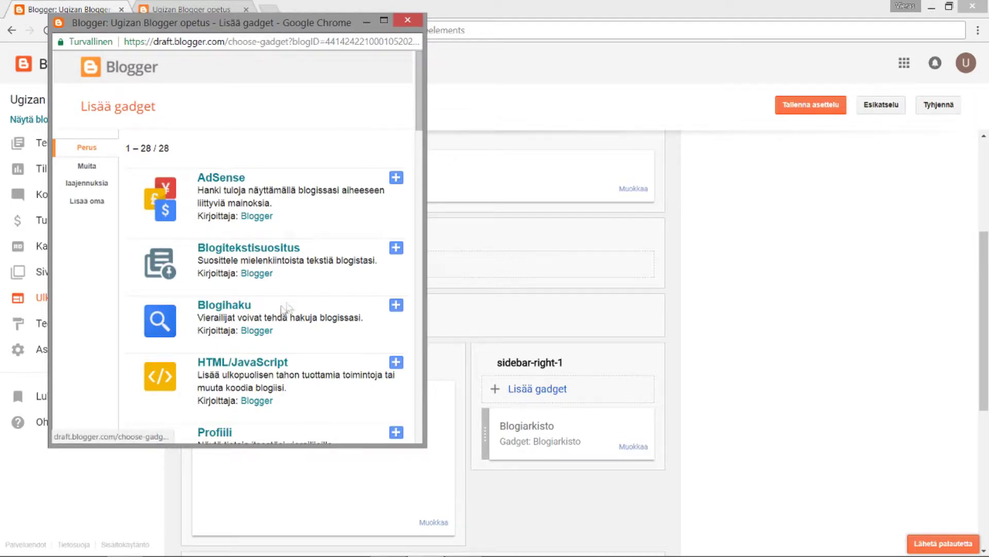
drag(422, 76, 435, 51)
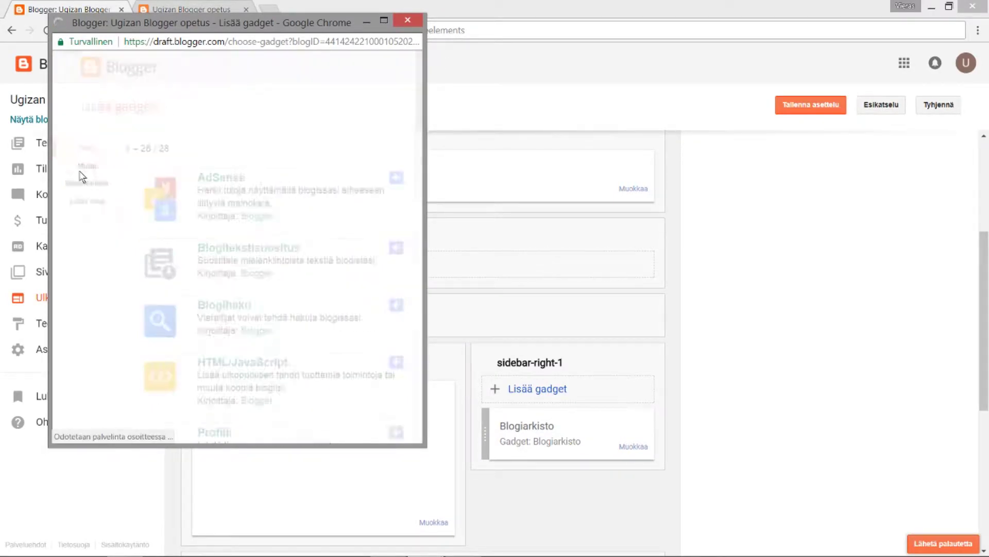
click(378, 93)
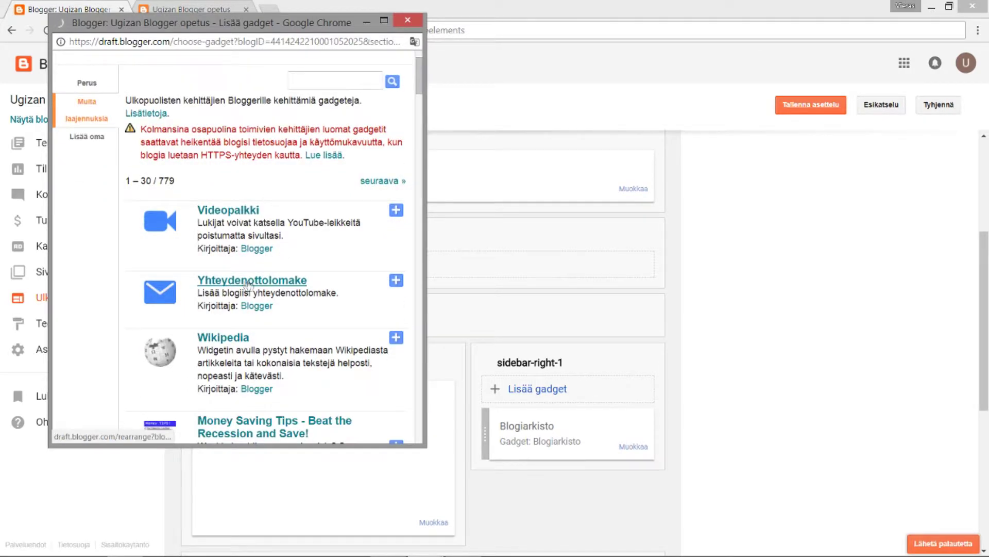
- Browse the third-party gadgets and their descriptions in the Muita laajennuksia category, and return to the start of the list
scroll(268, 268, down, 1)
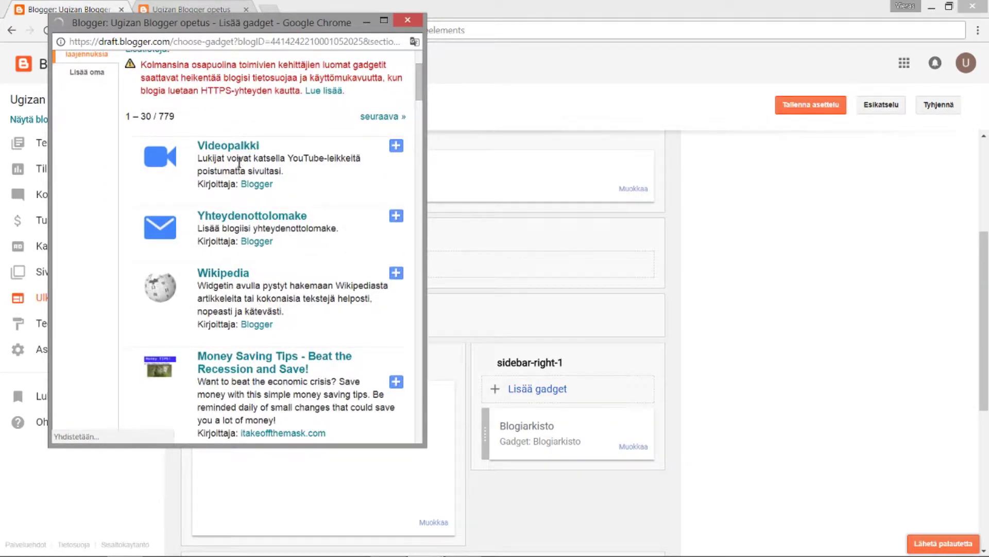
scroll(237, 239, down, 1)
scroll(271, 283, down, 2)
scroll(270, 285, down, 4)
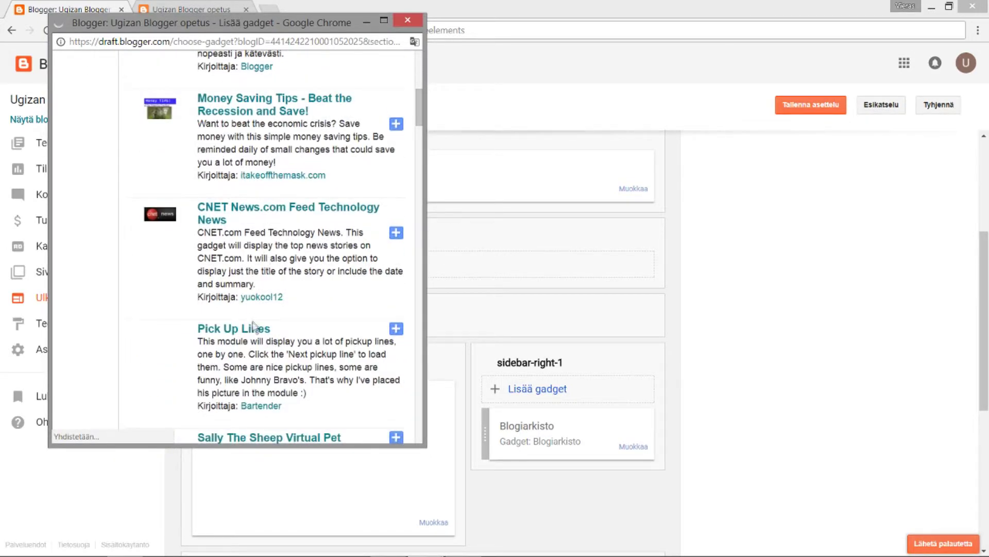
scroll(252, 298, down, 4)
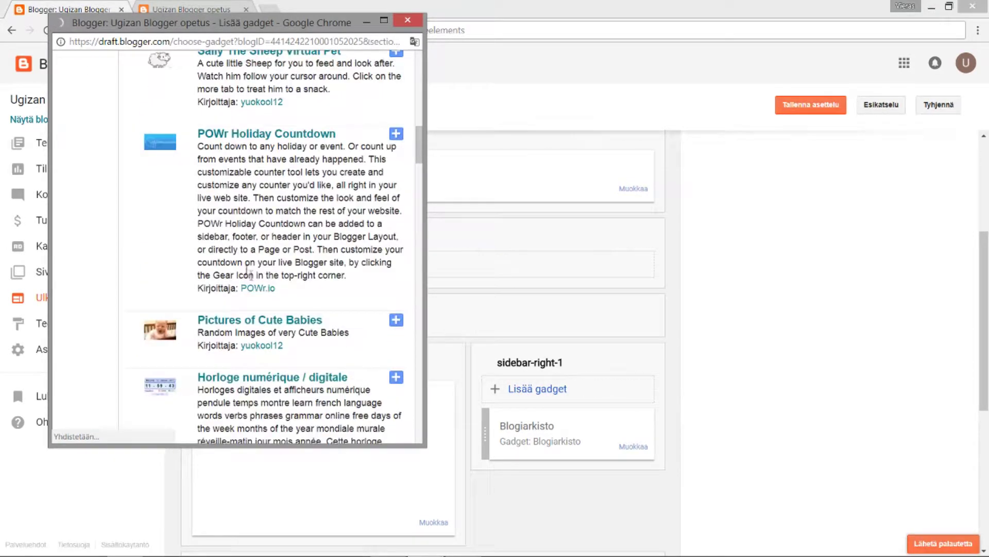
scroll(256, 266, down, 5)
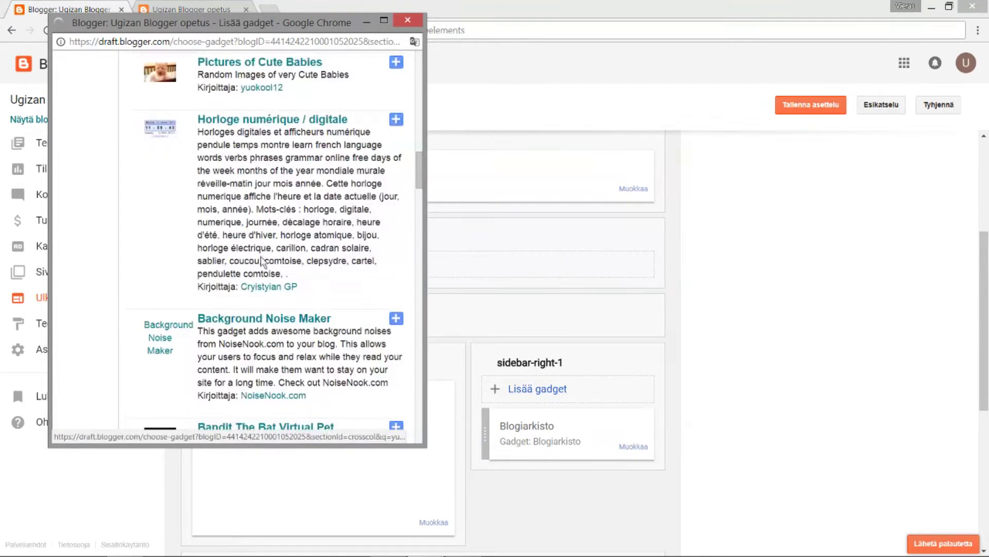
scroll(264, 288, down, 3)
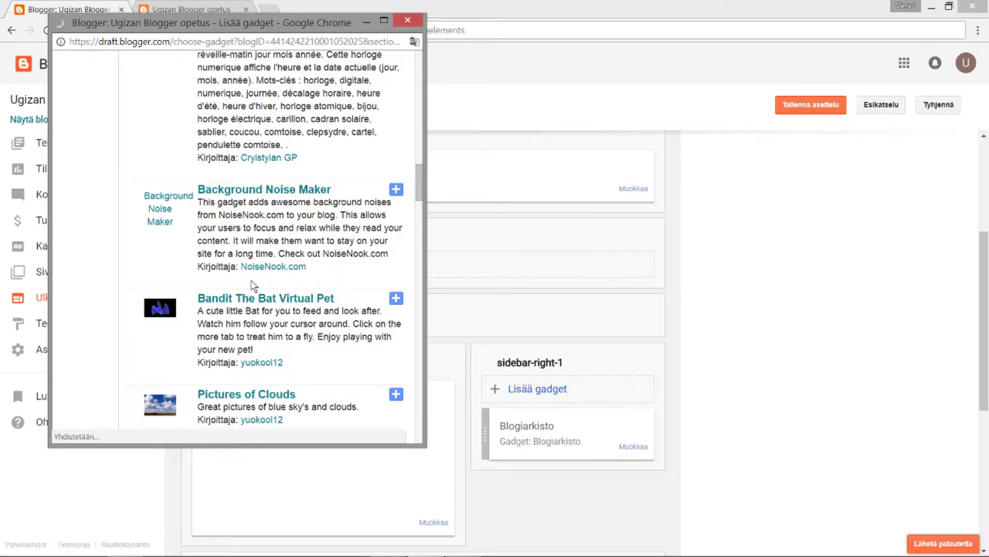
scroll(253, 285, down, 4)
scroll(258, 237, up, 12)
scroll(258, 236, up, 10)
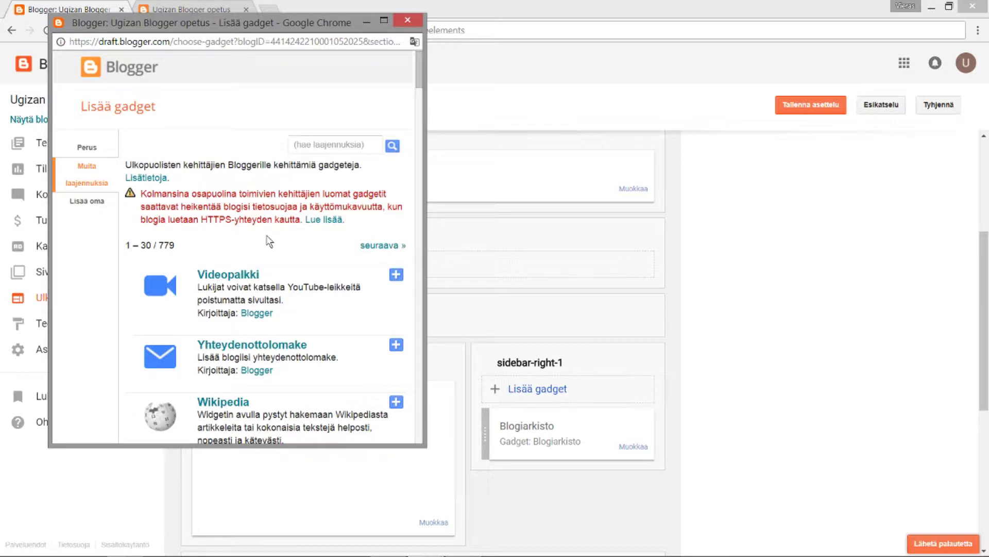
- Examine the Lisää oma category and its field for adding a gadget by URL
click(80, 202)
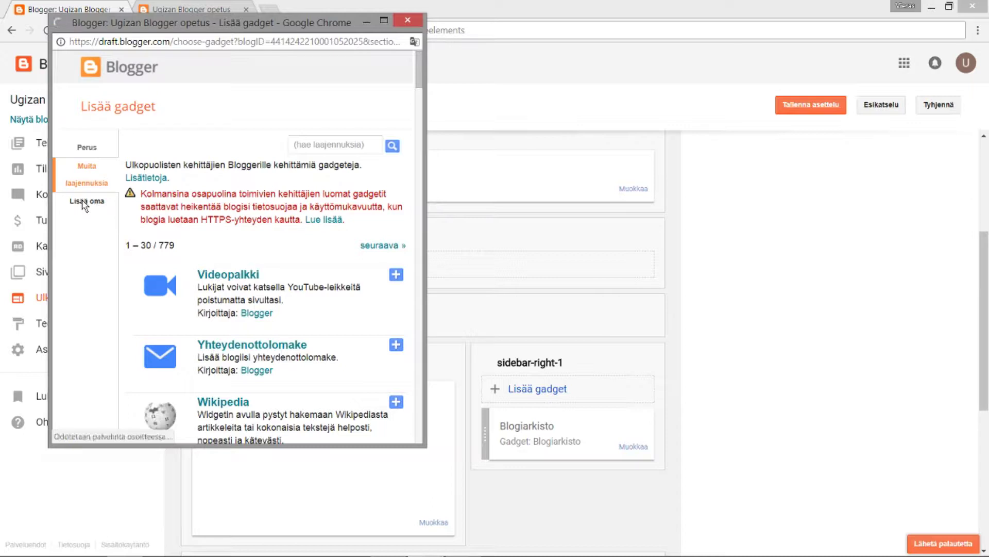
click(220, 191)
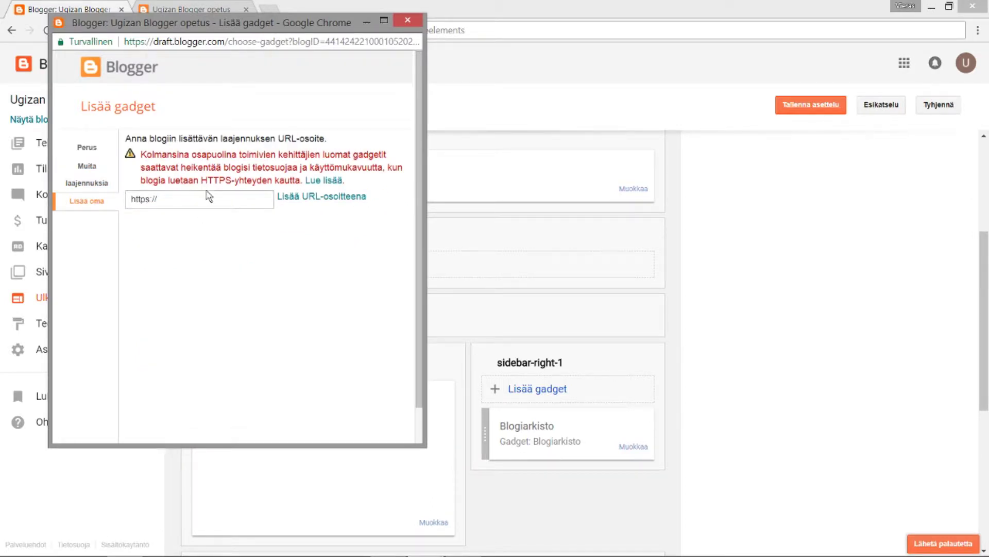
click(179, 196)
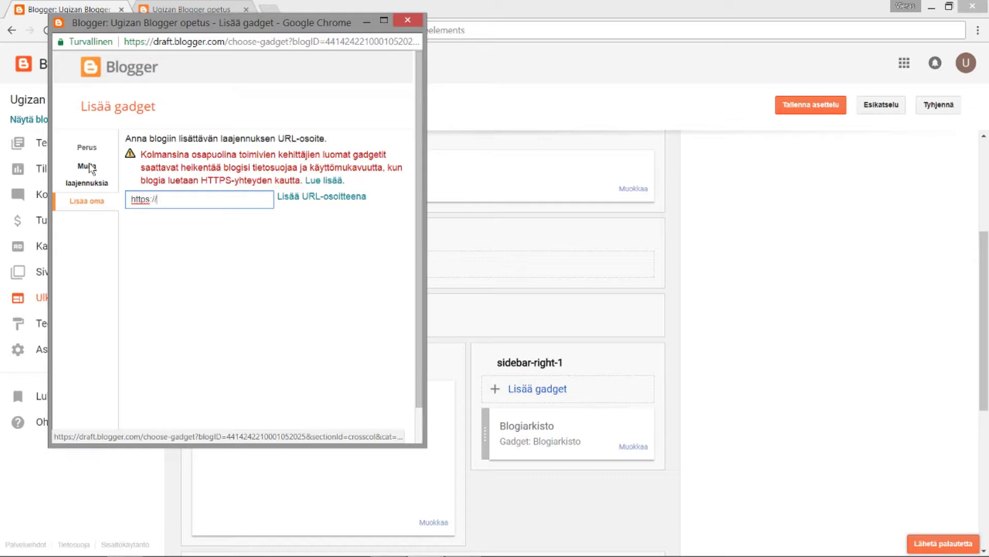
- Add the Blogihaku gadget from the Perus category with the title "Hae tästä blogista", and move it above Blogiarkisto in sidebar-right-1
click(80, 149)
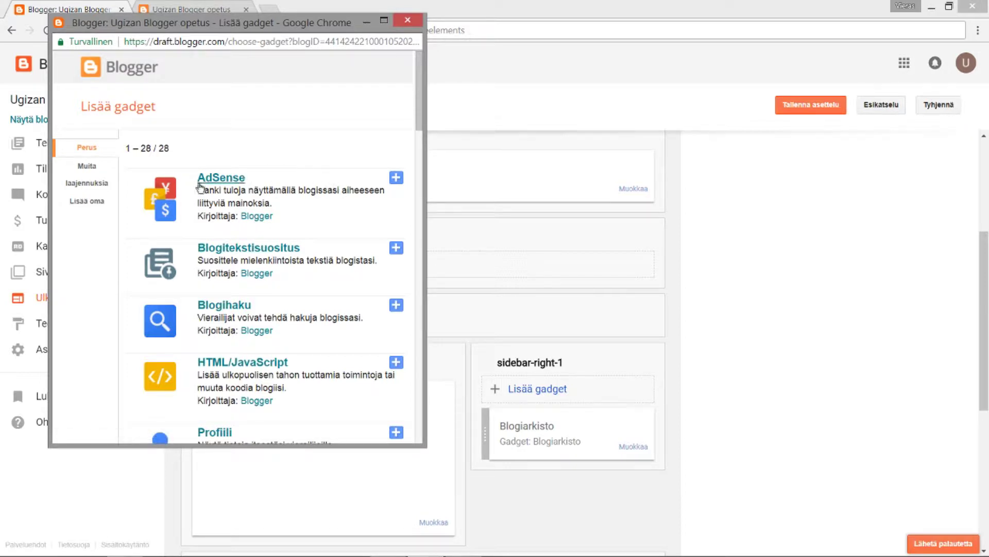
scroll(363, 202, down, 3)
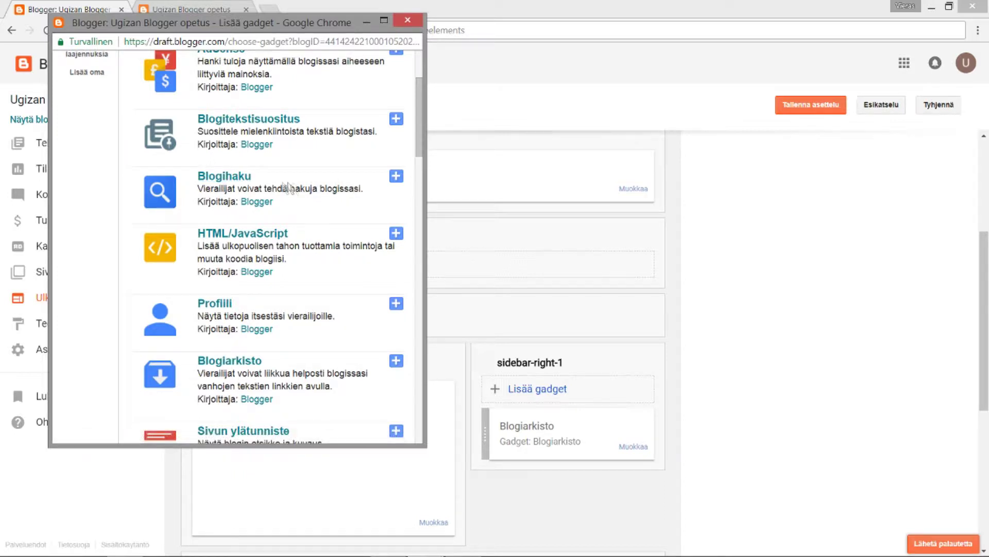
click(218, 179)
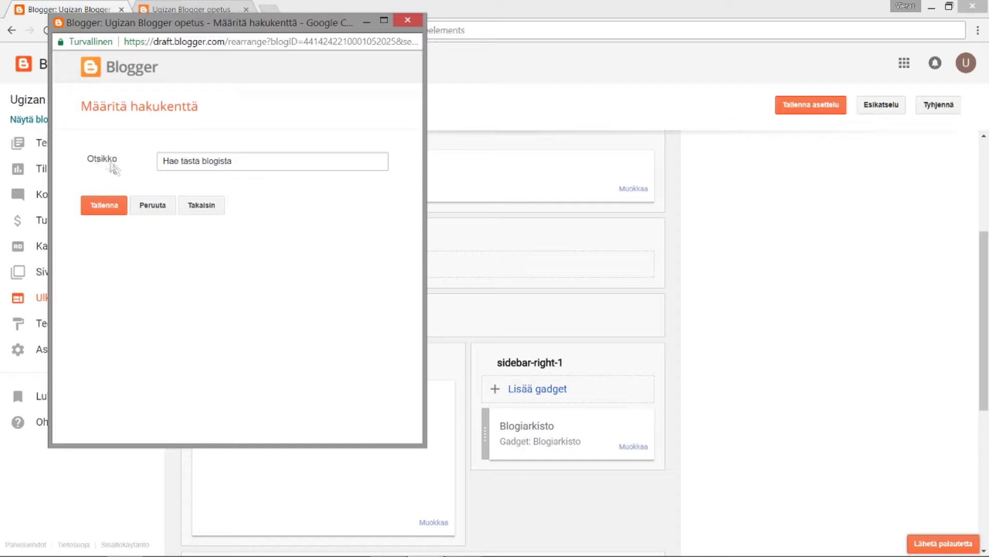
click(100, 207)
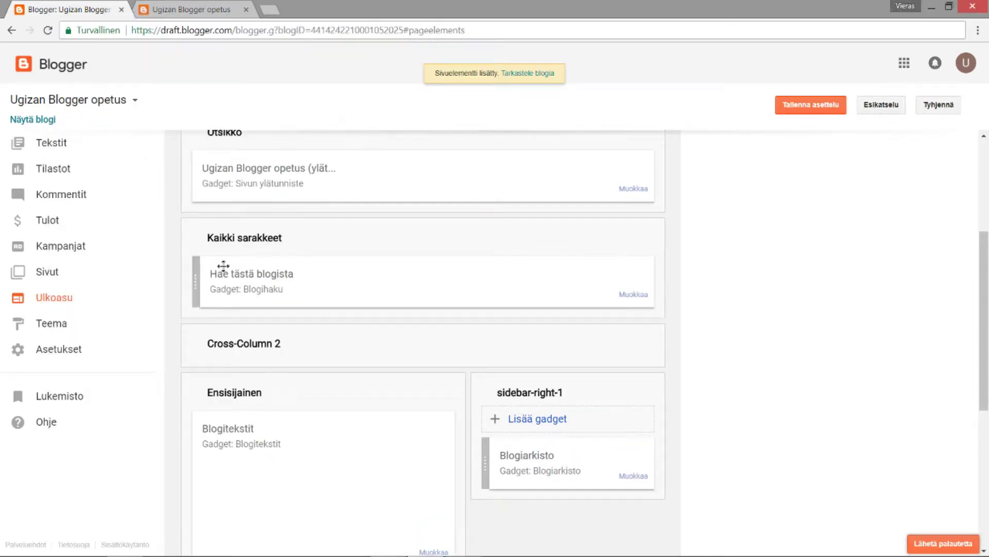
scroll(281, 367, down, 1)
drag(208, 209, 505, 356)
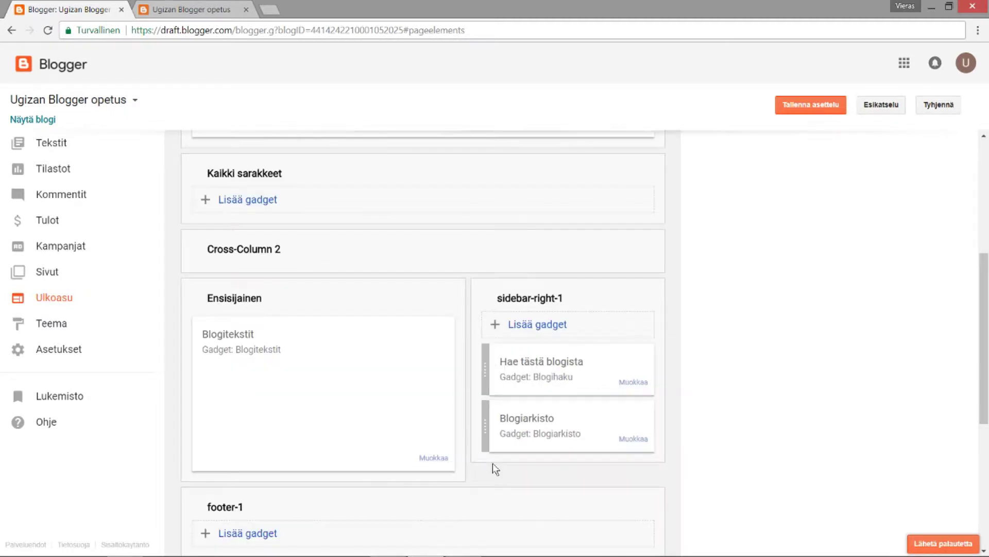
- Open the HTML/JavaScript gadget's settings from the gadget selection for the Kaikki sarakkeet section
click(233, 200)
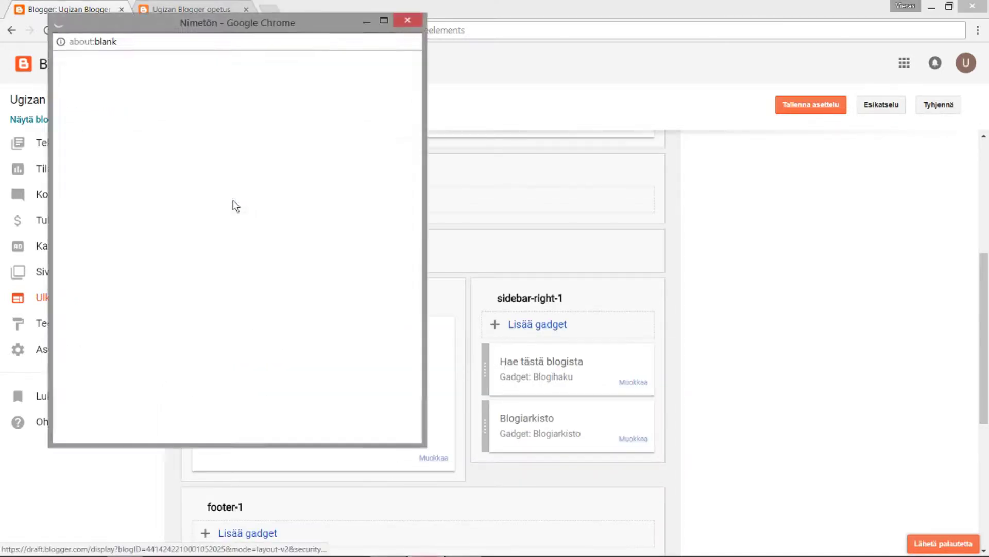
scroll(291, 268, down, 2)
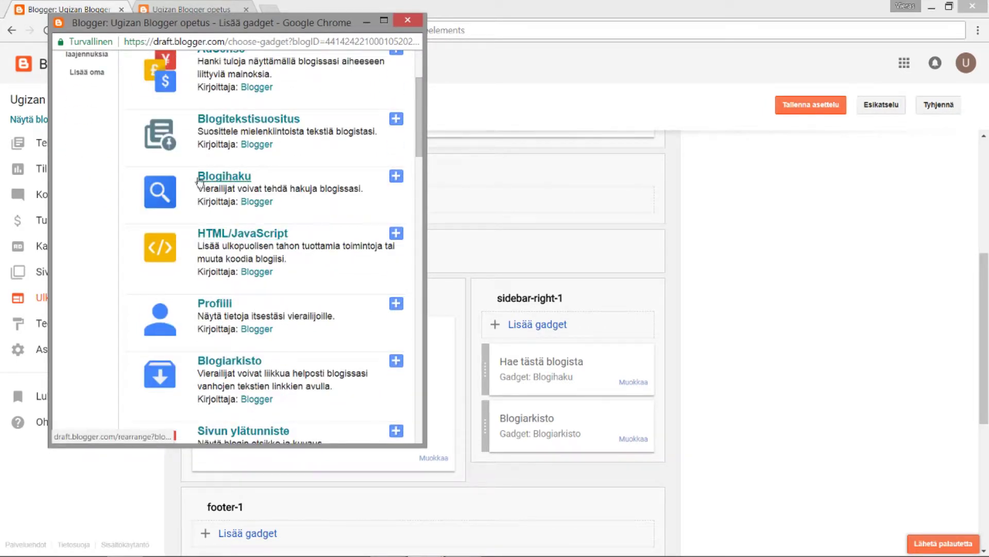
click(251, 233)
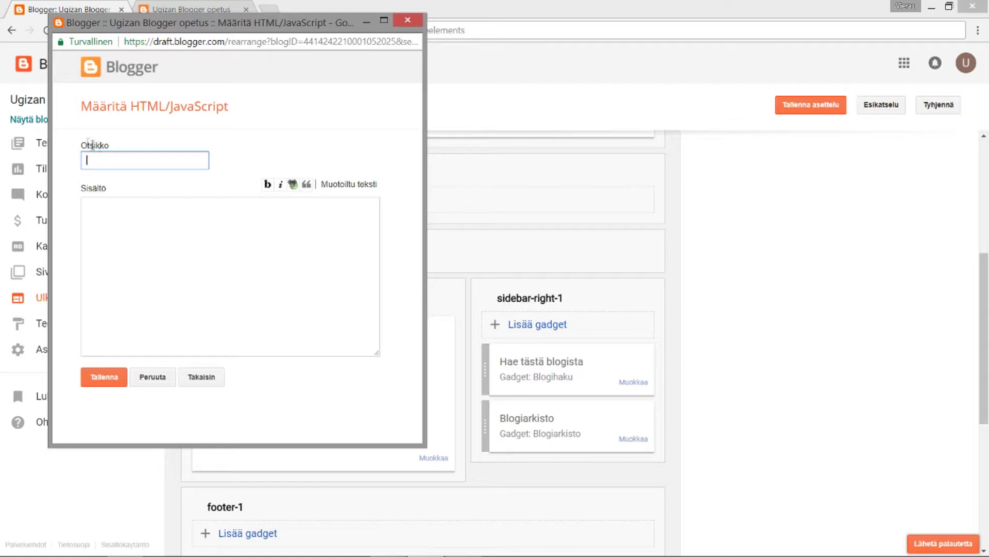
- Compare the formatted-text and HTML editing modes of the HTML/JavaScript gadget's content, and return to the gadget list without saving
click(309, 227)
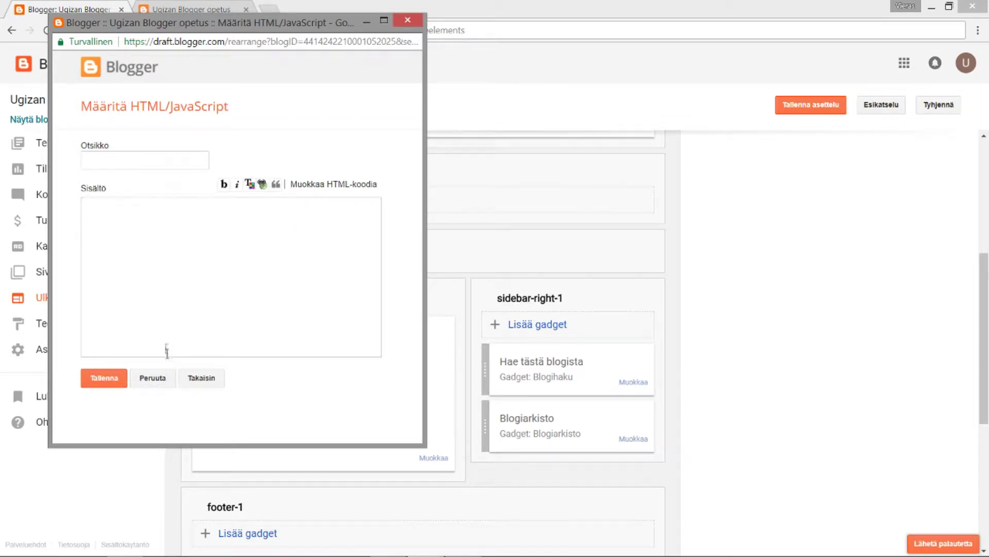
click(350, 184)
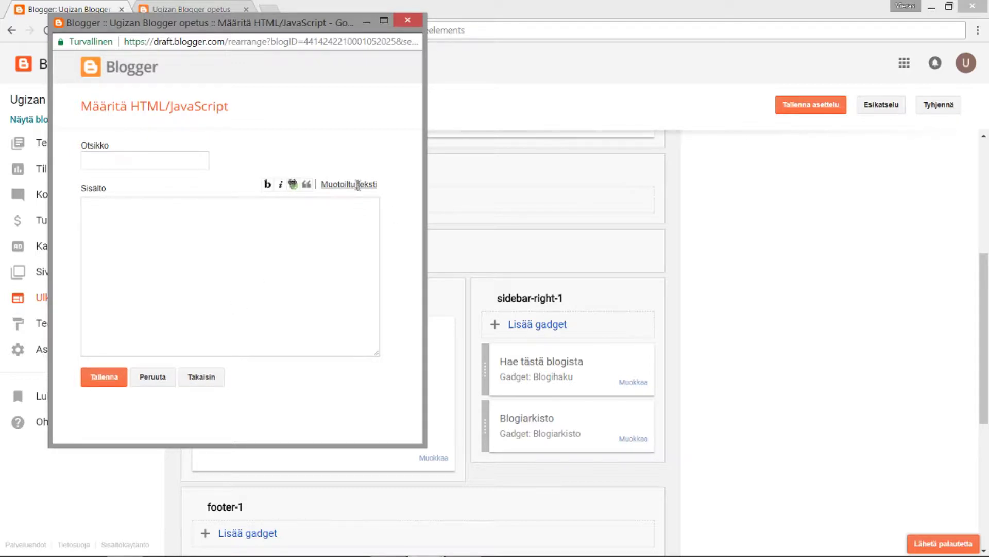
click(357, 185)
click(333, 186)
click(277, 221)
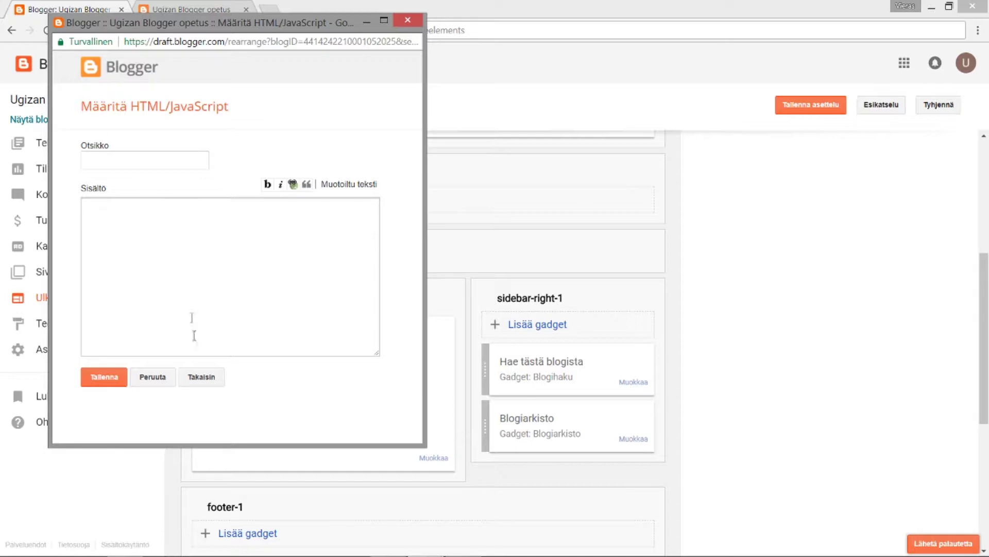
click(201, 377)
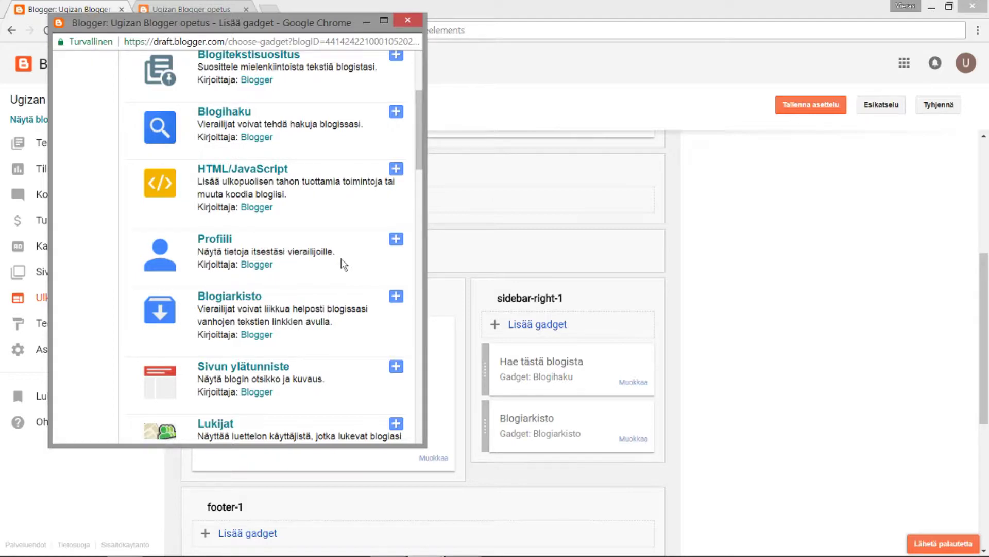
- Browse the basic gadgets, view the settings of the Sivun ylätunniste gadget, and return to the gadget list without saving
scroll(344, 260, down, 1)
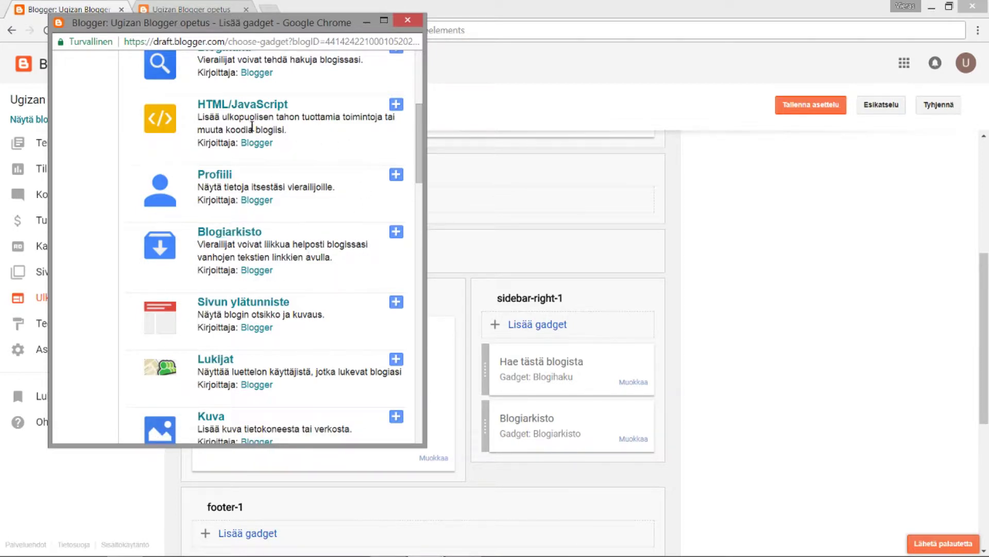
scroll(288, 206, up, 4)
scroll(349, 291, down, 4)
scroll(353, 273, down, 1)
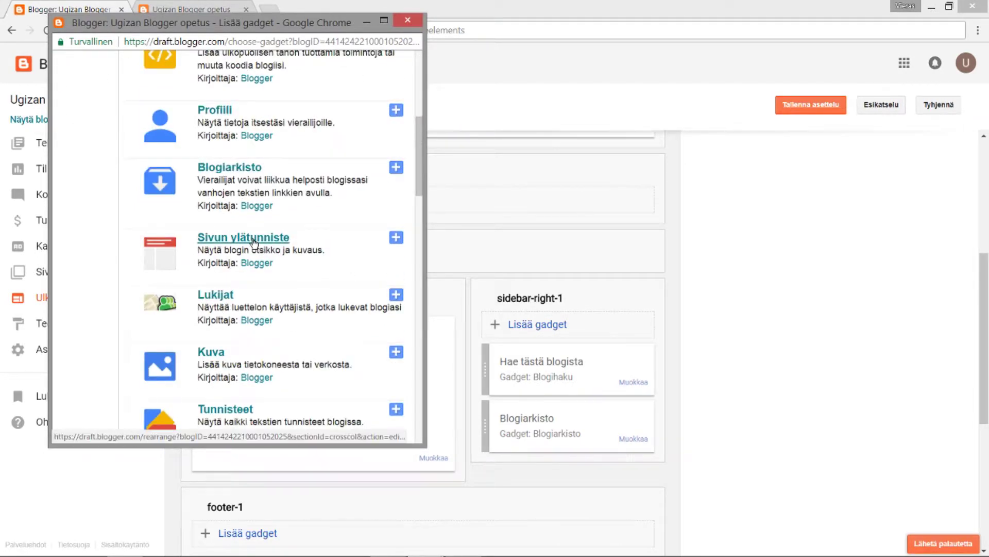
click(253, 240)
scroll(338, 335, down, 1)
scroll(342, 333, up, 1)
click(227, 430)
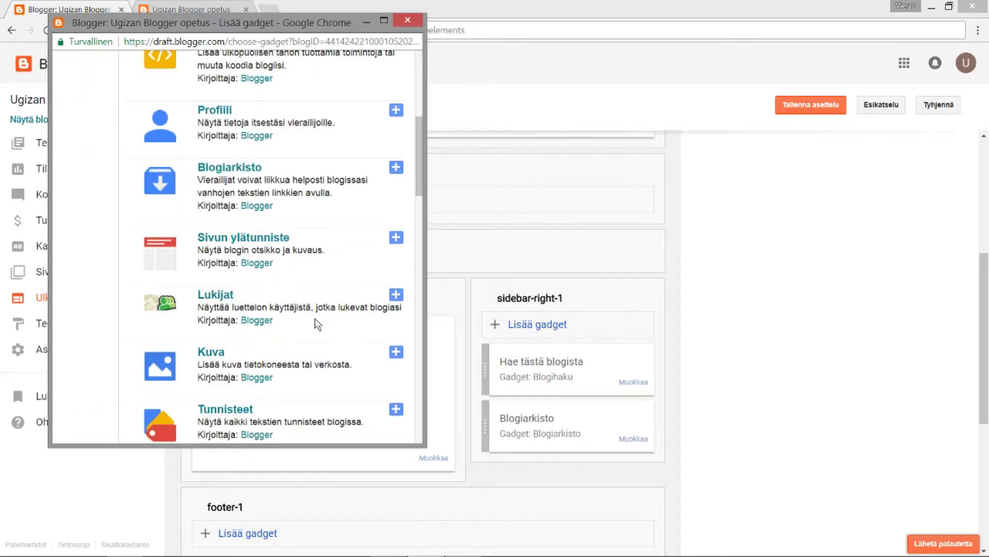
- View the settings of the Lukijat gadget and return to the gadget list without saving
scroll(317, 324, down, 1)
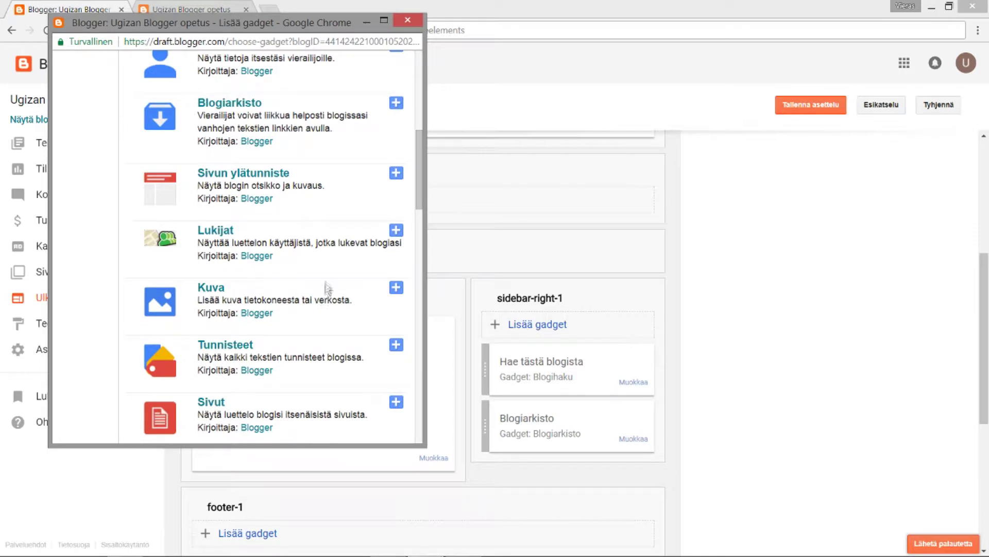
click(232, 234)
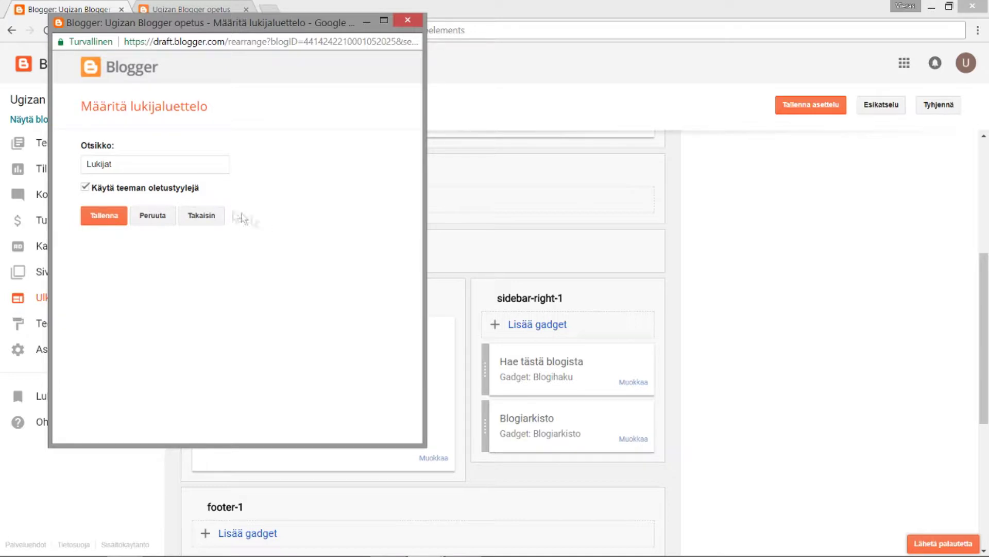
click(206, 216)
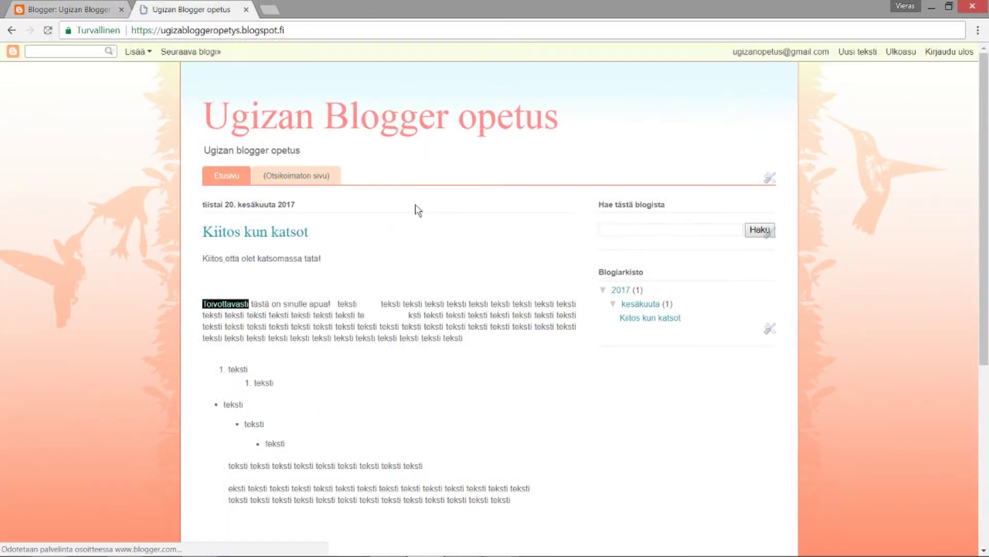
- Copy the web address of the published blog and switch back to the Blogger dashboard
right_click(205, 30)
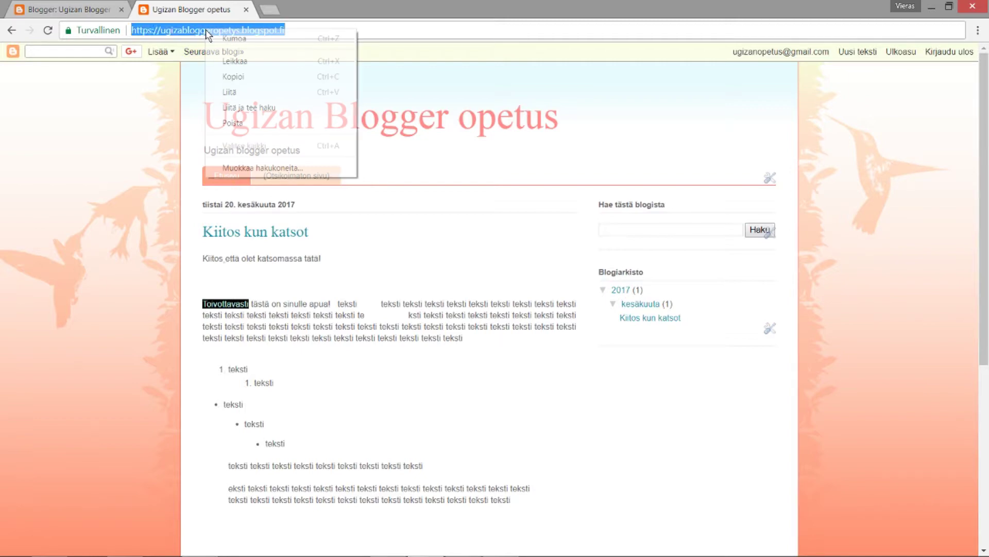
click(242, 75)
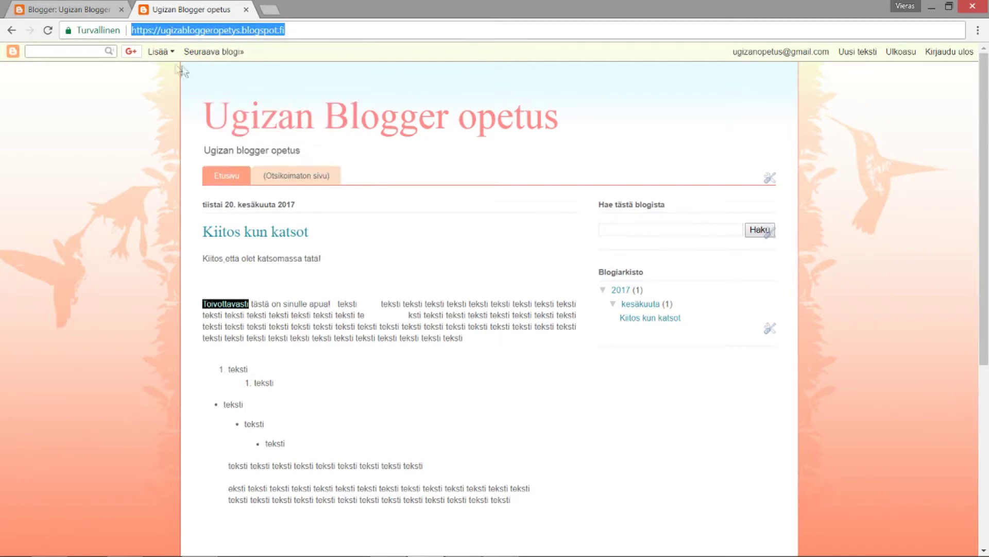
click(67, 10)
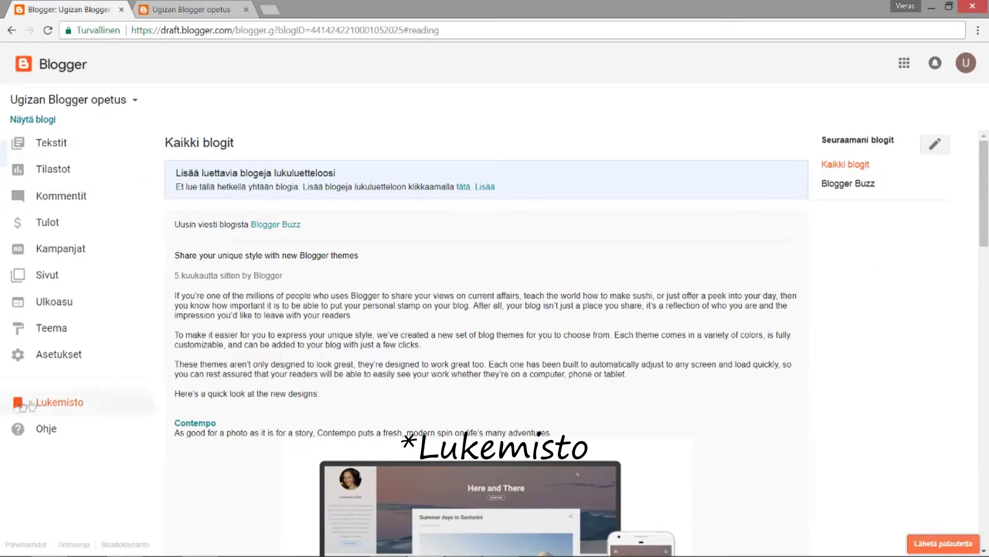
- Add the copied blog address to the followed blogs with the public reading option, and open Lukemisto
click(936, 145)
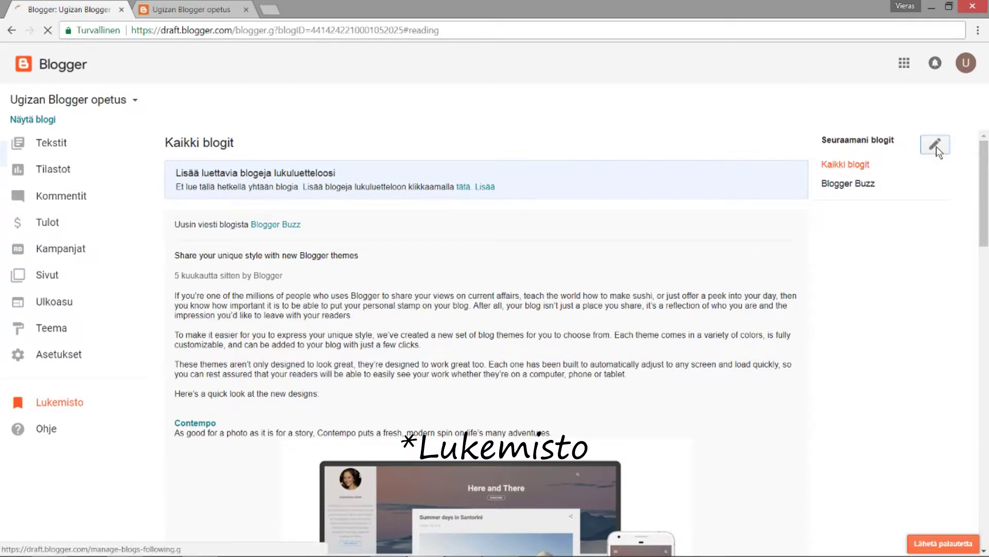
click(786, 143)
right_click(444, 142)
click(464, 218)
click(361, 193)
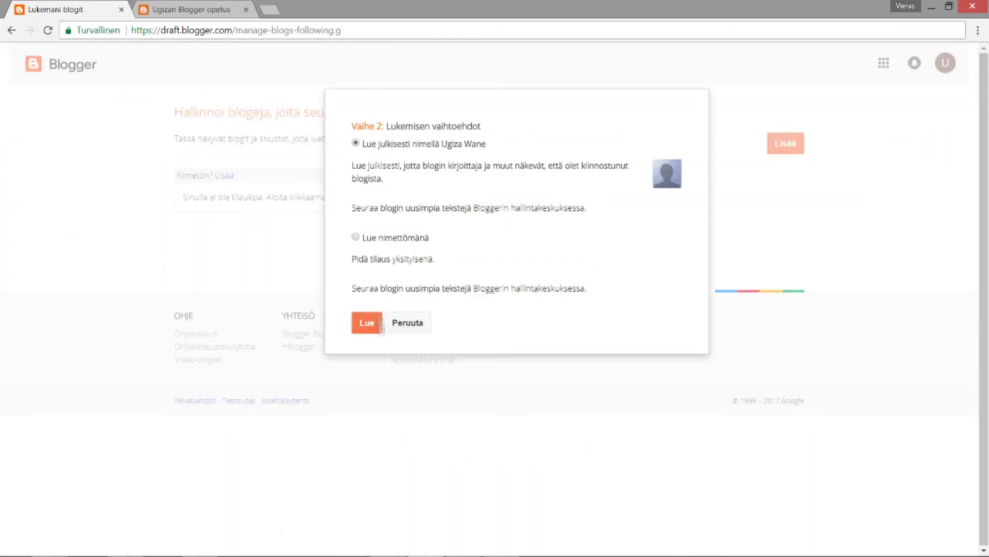
click(374, 323)
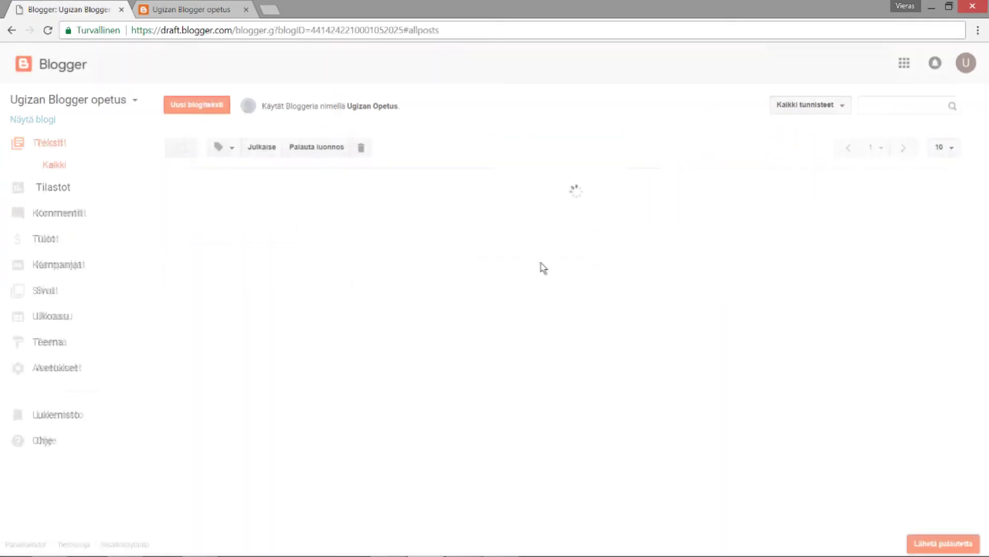
click(57, 414)
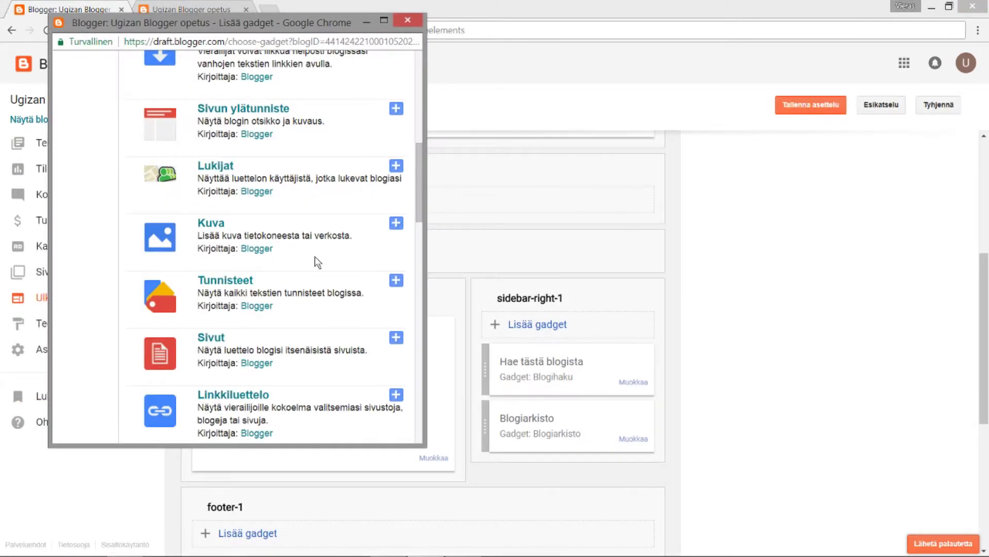
- View the title, caption, link and image source settings of the Kuva gadget, and return to the gadget list without saving
click(220, 230)
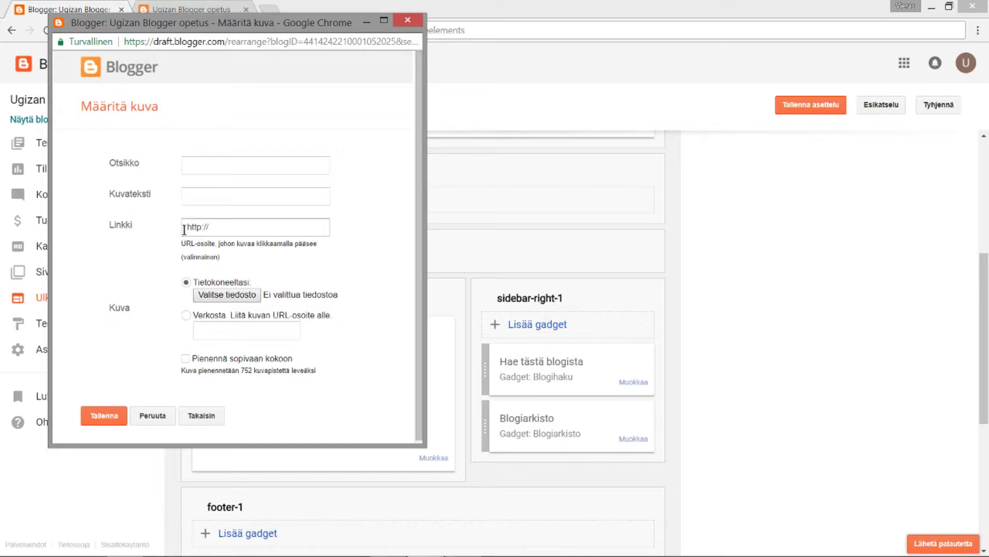
click(216, 414)
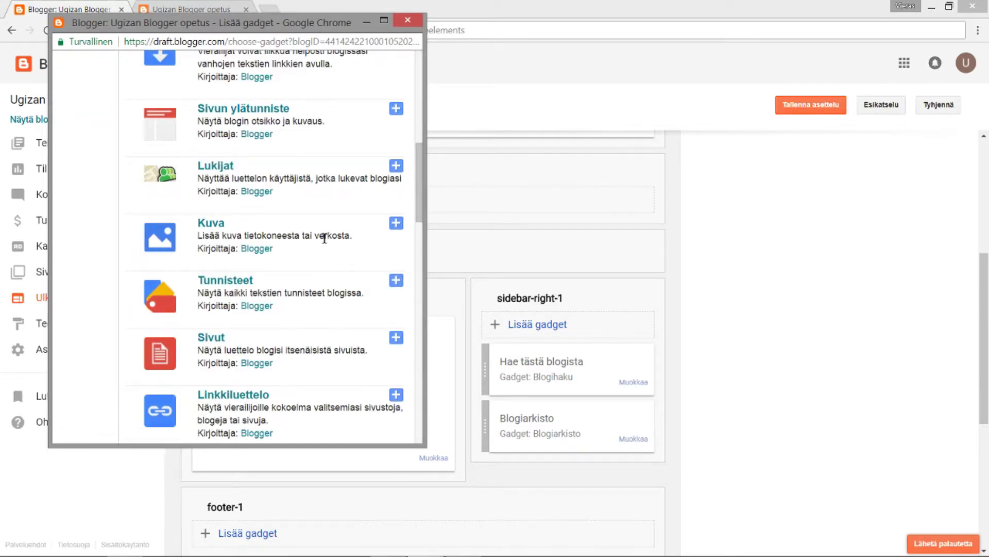
- Open the Tunnisteet gadget's settings, choose Valitut tunnisteet, and open the list of labels that can be shown
scroll(324, 238, down, 1)
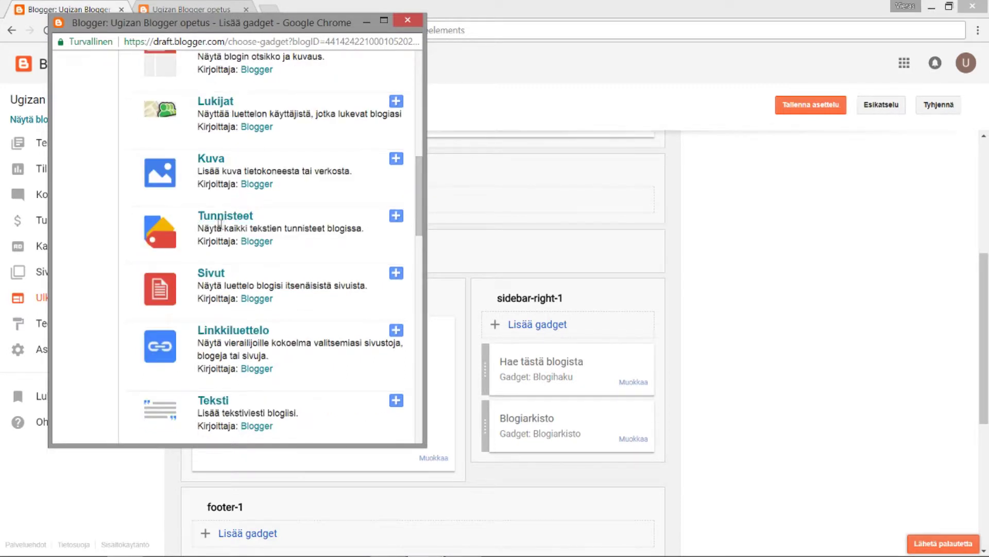
click(235, 220)
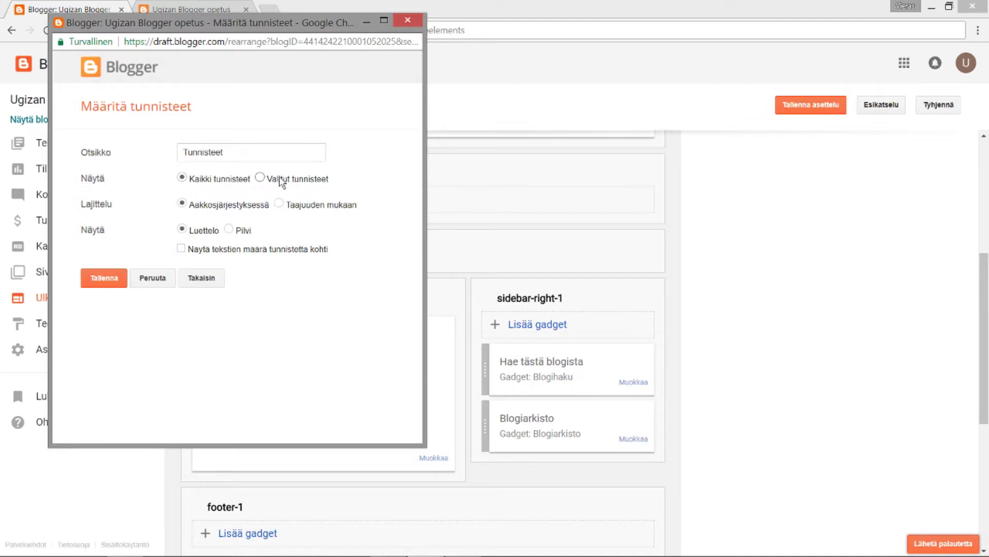
click(259, 177)
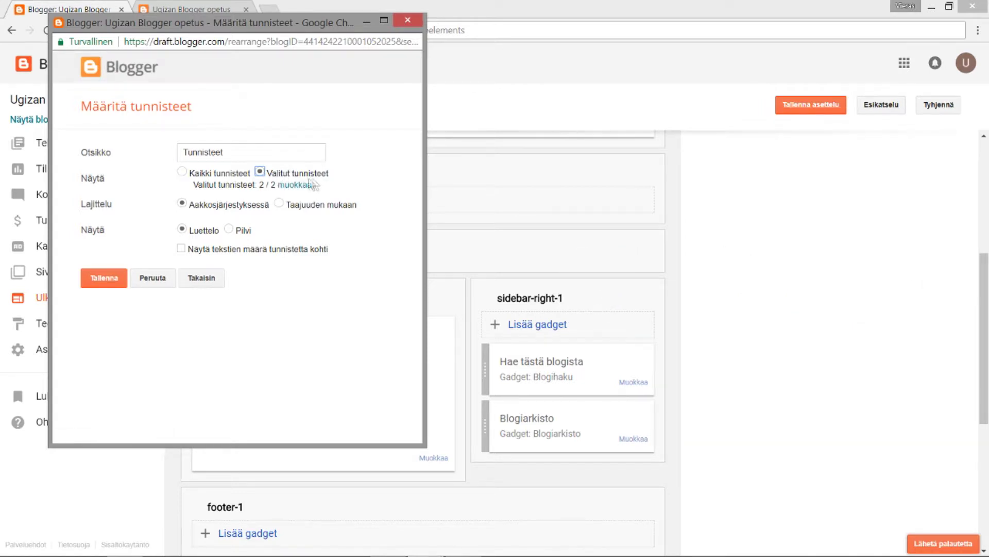
click(295, 190)
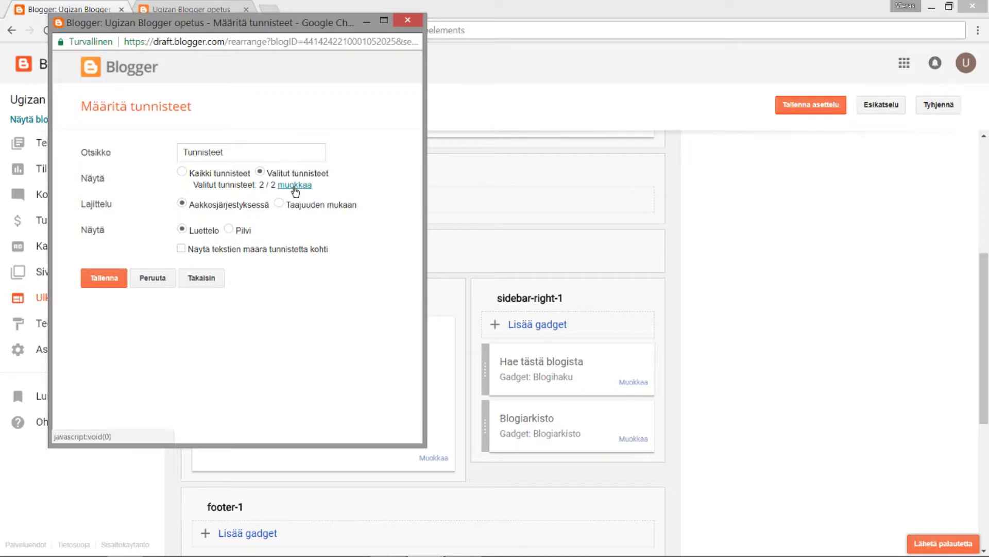
scroll(154, 257, down, 3)
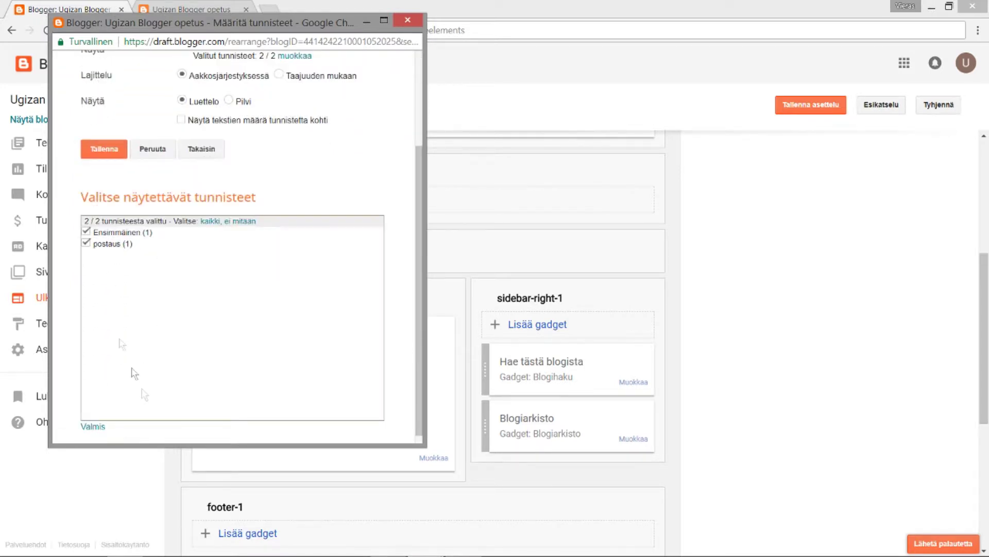
- Try switching the postaus label off and on and using the Pilvi display, and return to the gadget list without saving
click(86, 243)
click(86, 243)
scroll(296, 306, up, 3)
scroll(297, 306, down, 1)
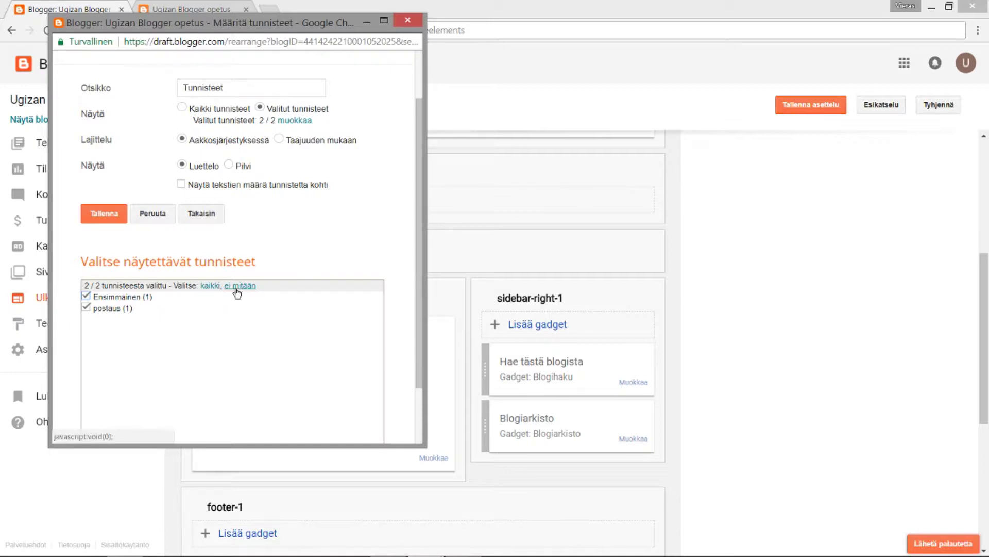
scroll(330, 208, up, 1)
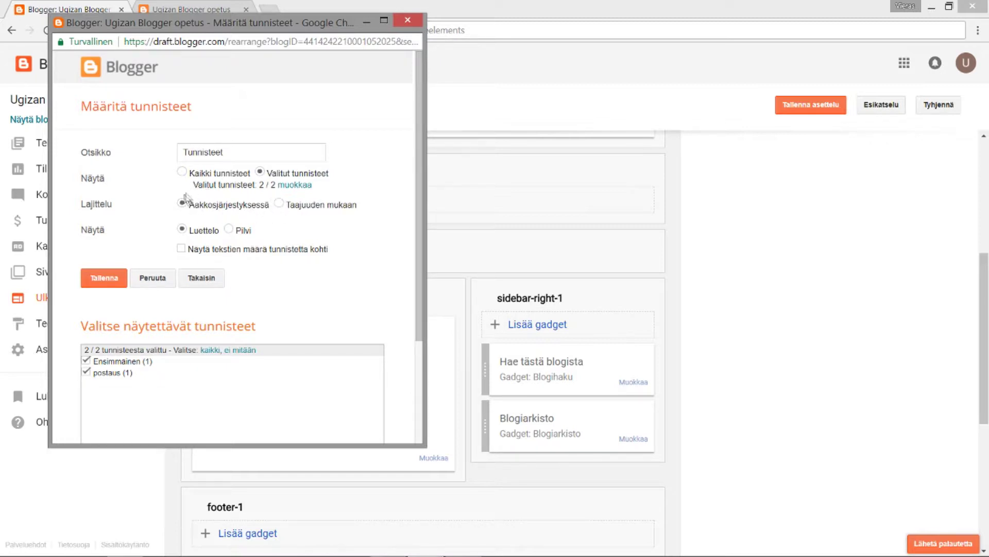
click(229, 230)
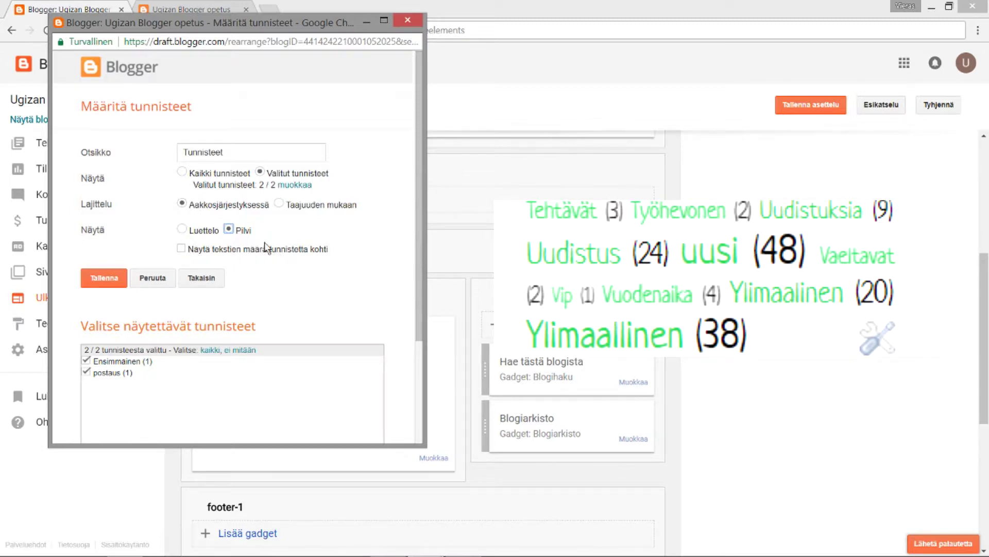
click(201, 279)
- Open the Sivut gadget's settings and include the untitled page (Otsikoimaton sivu) among the displayed pages
scroll(201, 278, down, 1)
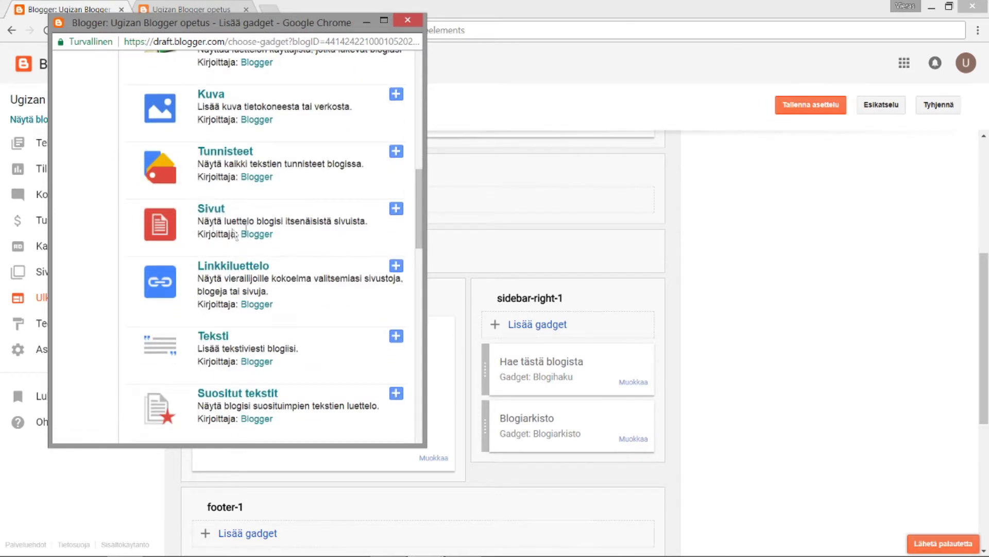
click(204, 210)
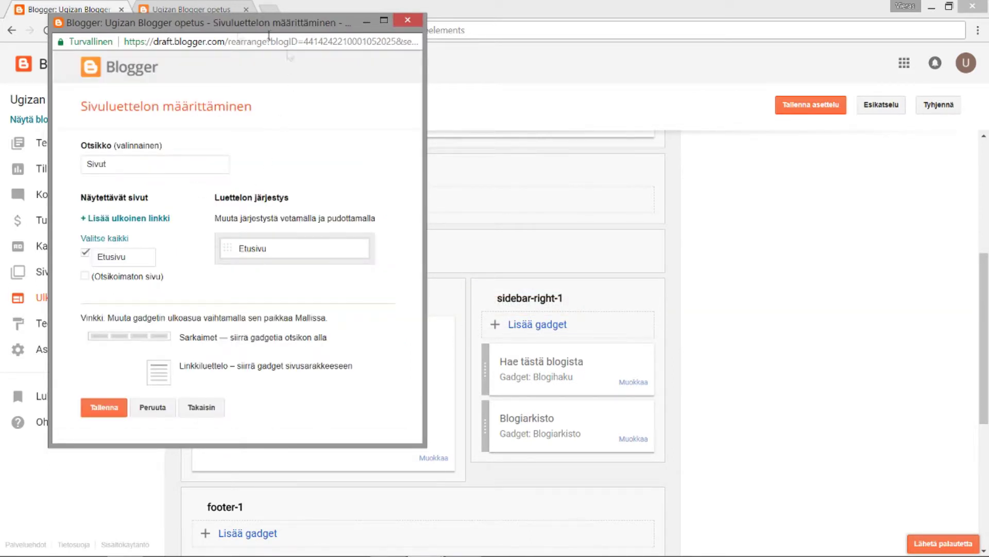
click(117, 162)
click(121, 163)
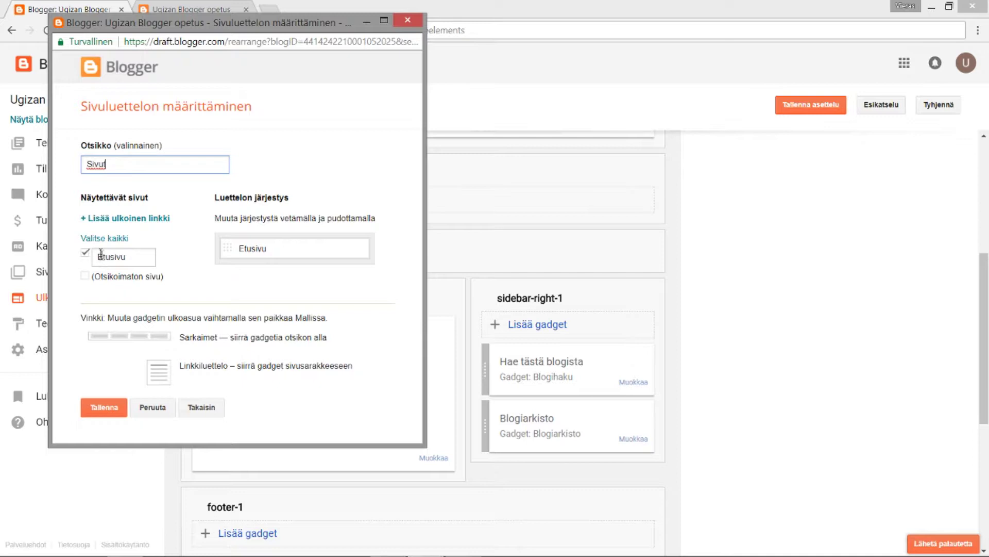
click(84, 275)
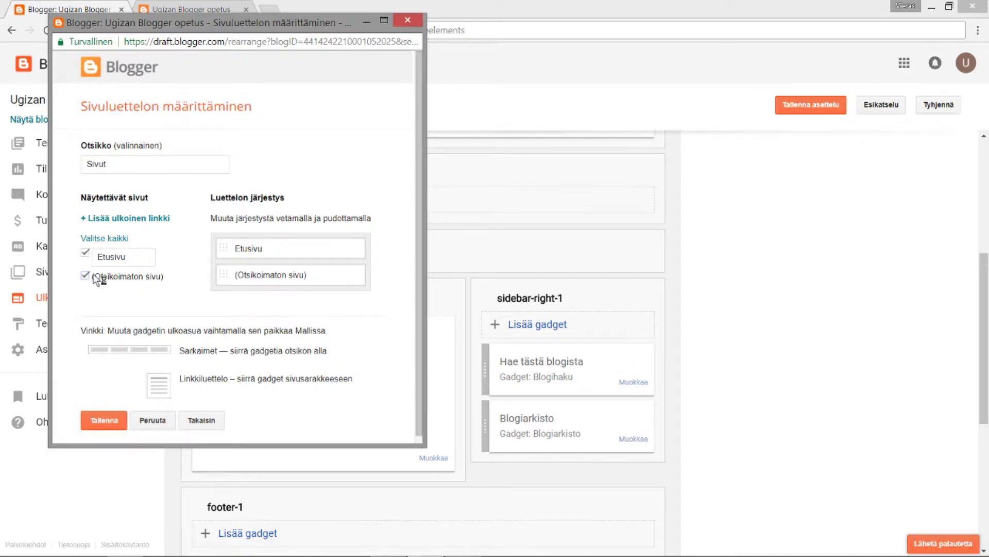
- View the Etusivu name field and the external link form of the page list, and close the form without adding a link
click(132, 258)
drag(134, 254, 80, 262)
click(130, 220)
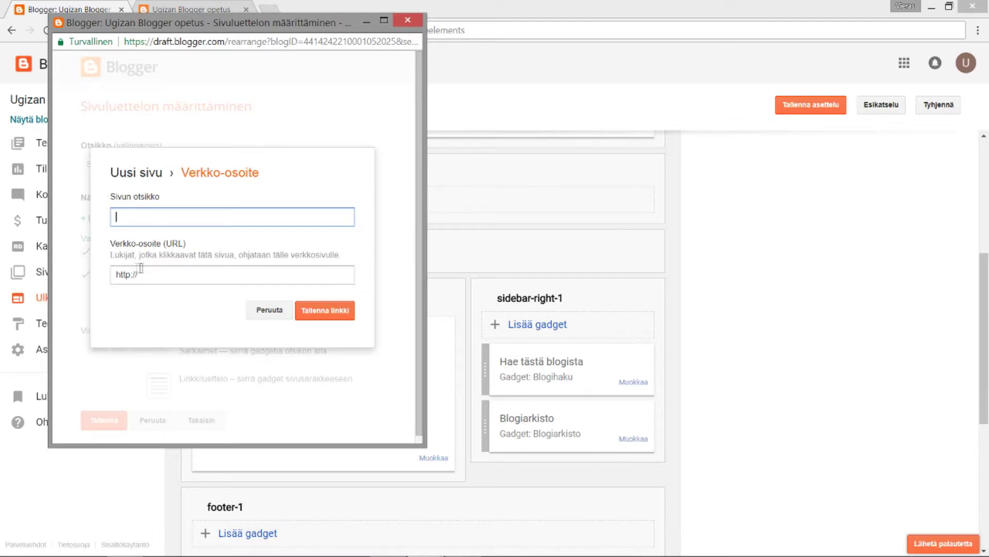
click(261, 314)
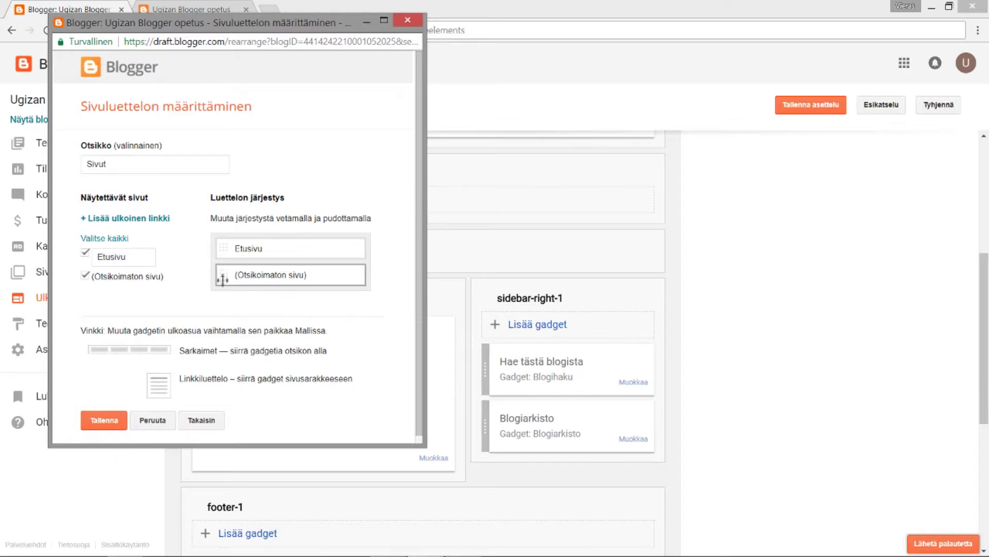
- Reorder the page list so that the untitled page comes before Etusivu, and save the Sivut gadget
drag(222, 276, 222, 248)
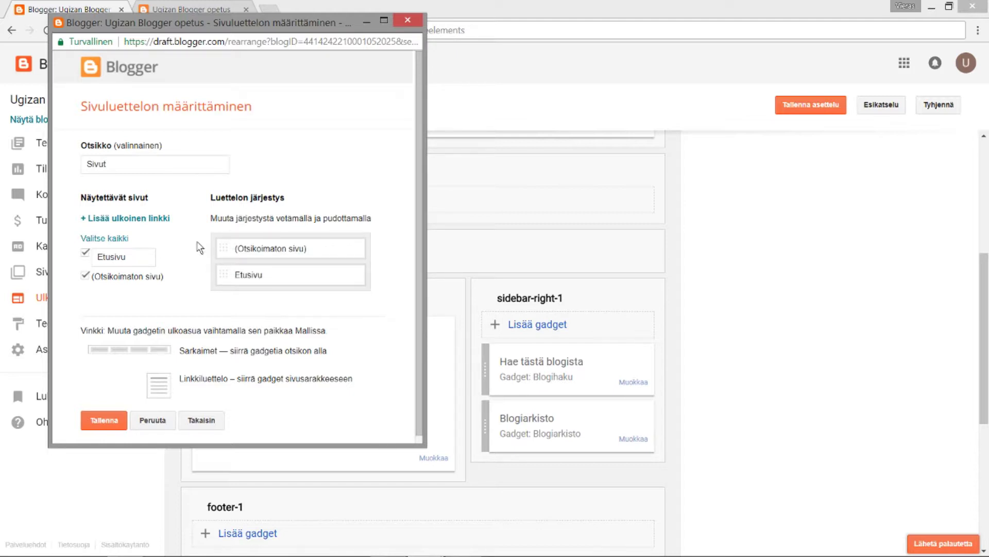
scroll(184, 255, down, 1)
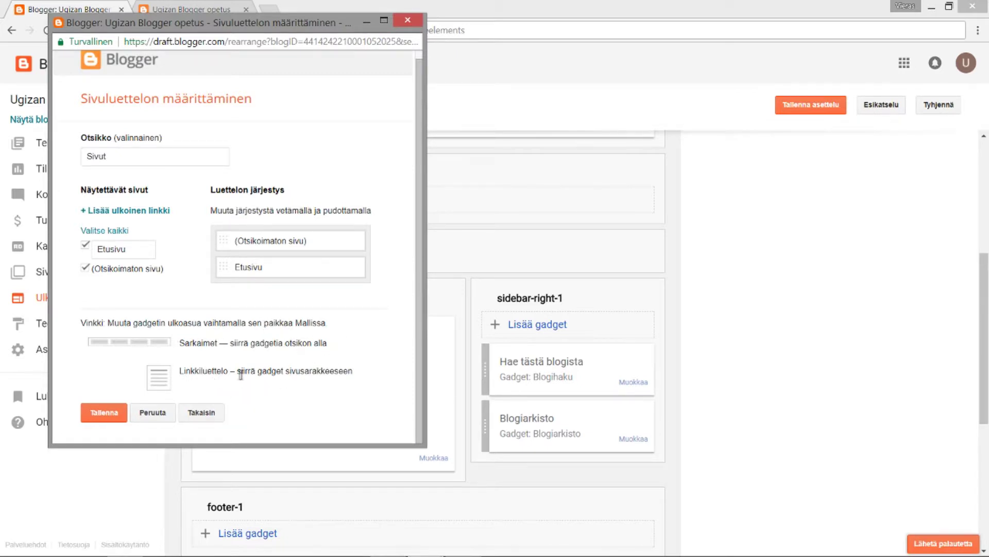
click(106, 412)
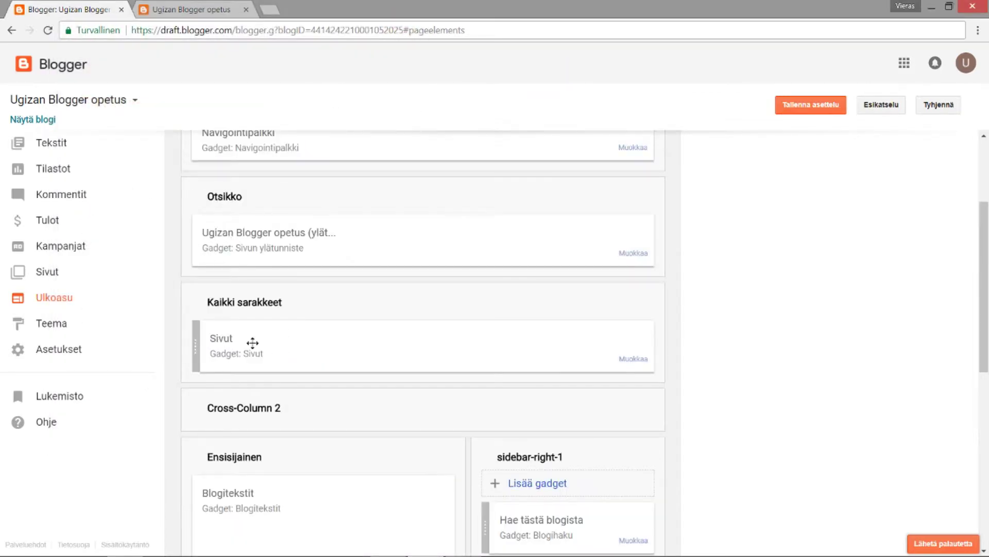
- Switch to the published blog and reload it to check the Sivut gadget
click(162, 8)
click(48, 29)
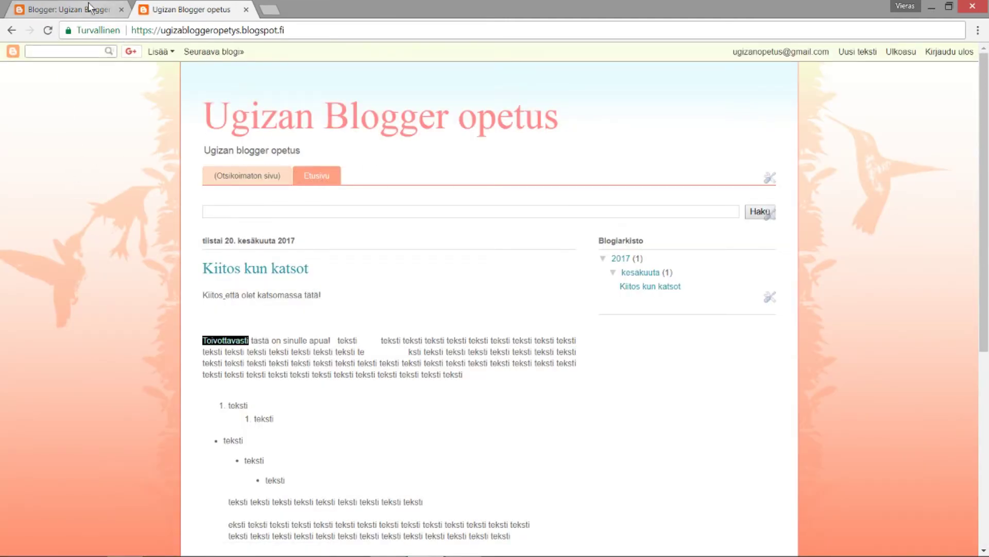
- Return to the layout page, move the Sivut gadget to the top of sidebar-right-1, and save the layout
click(103, 11)
drag(199, 273, 510, 461)
click(811, 105)
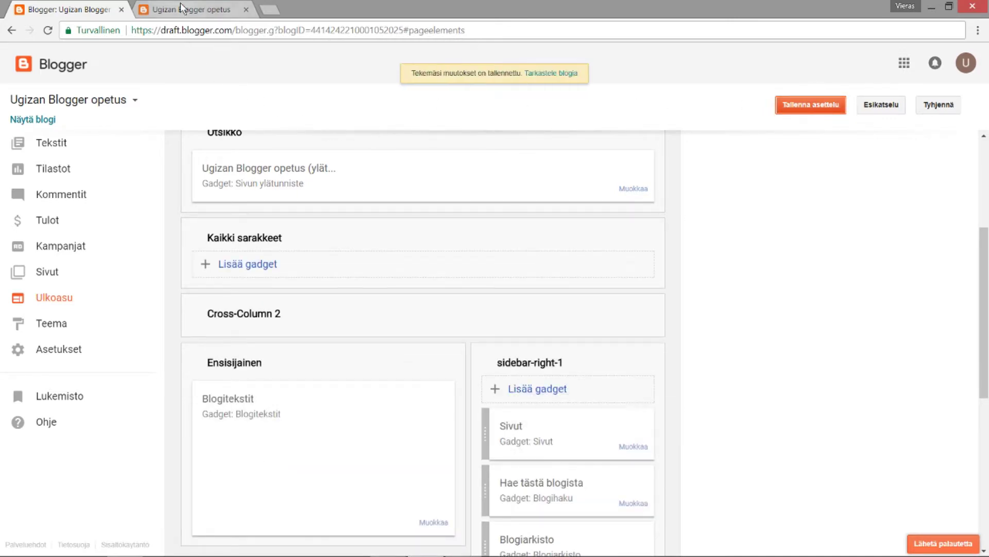
- Reload the published blog and visit the untitled page and Etusivu through the sidebar's page list
click(187, 9)
click(49, 30)
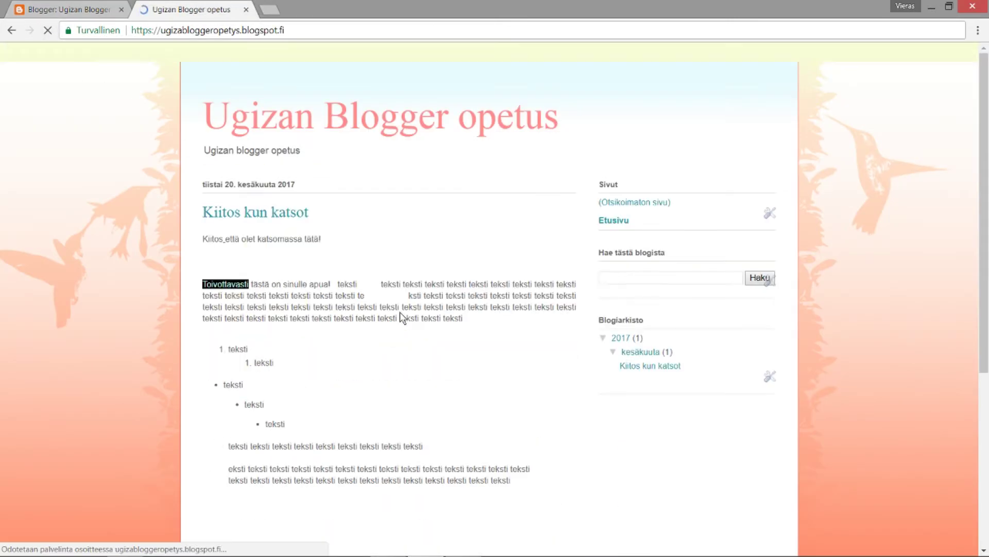
click(622, 204)
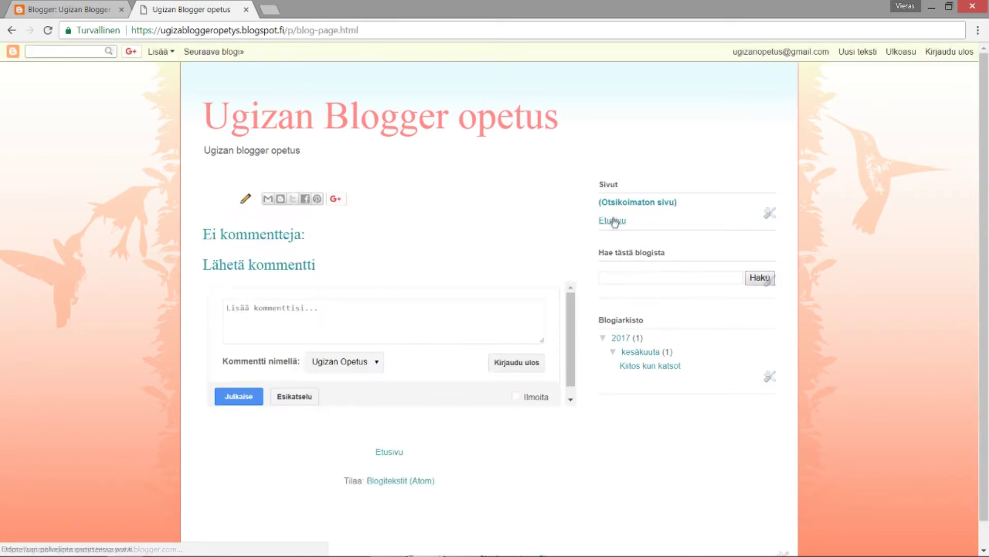
click(612, 222)
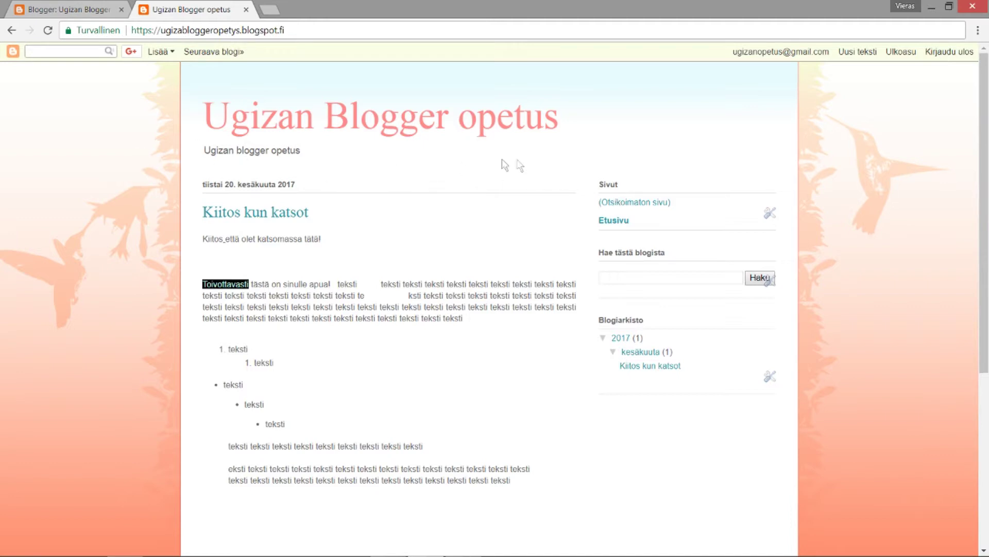
- Return to the layout page, move the Sivut gadget back to the Kaikki sarakkeet section, and save the layout
click(57, 7)
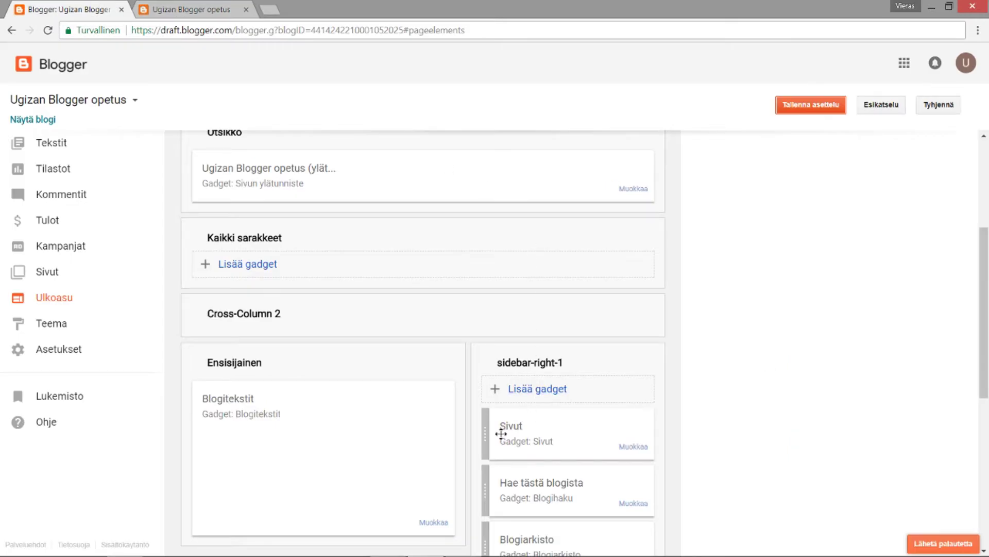
drag(487, 433, 330, 283)
click(811, 105)
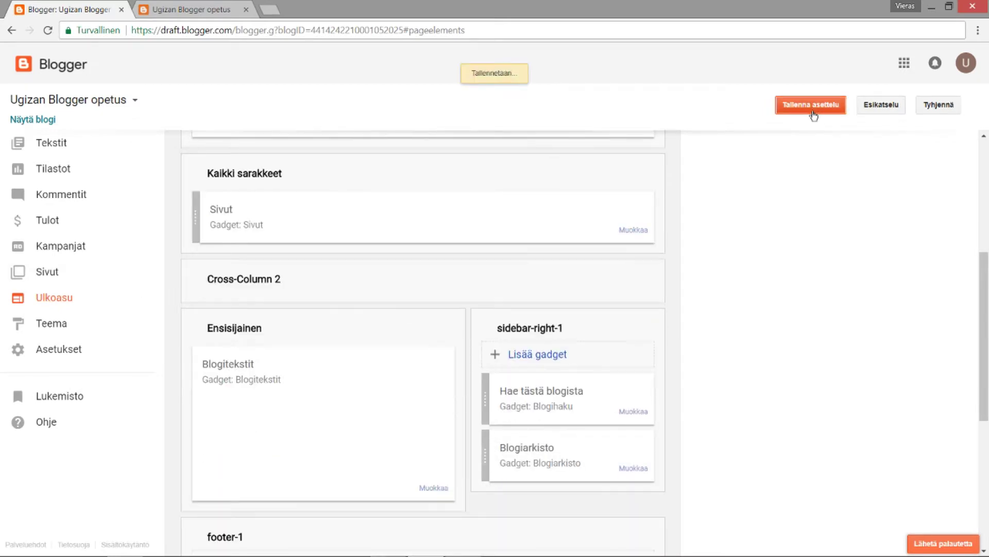
- Start adding a gadget to sidebar-right-1 and open the Linkkiluettelo gadget's settings
scroll(412, 315, down, 1)
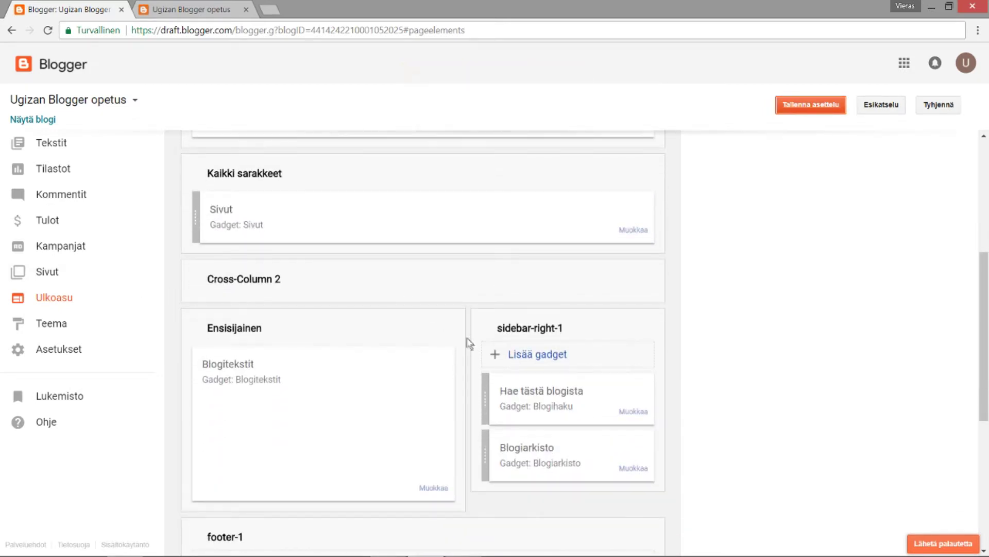
click(514, 356)
scroll(299, 275, down, 7)
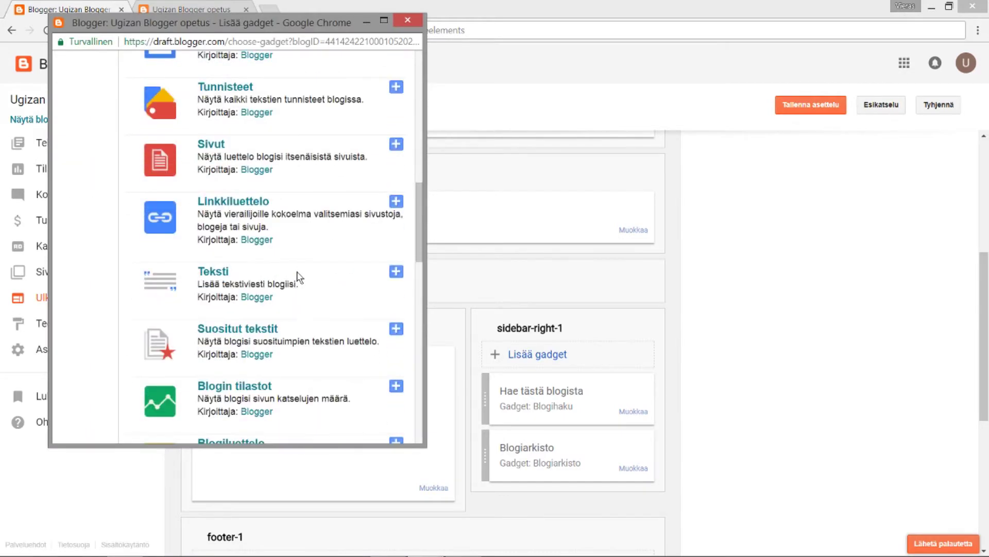
scroll(299, 273, up, 3)
click(235, 202)
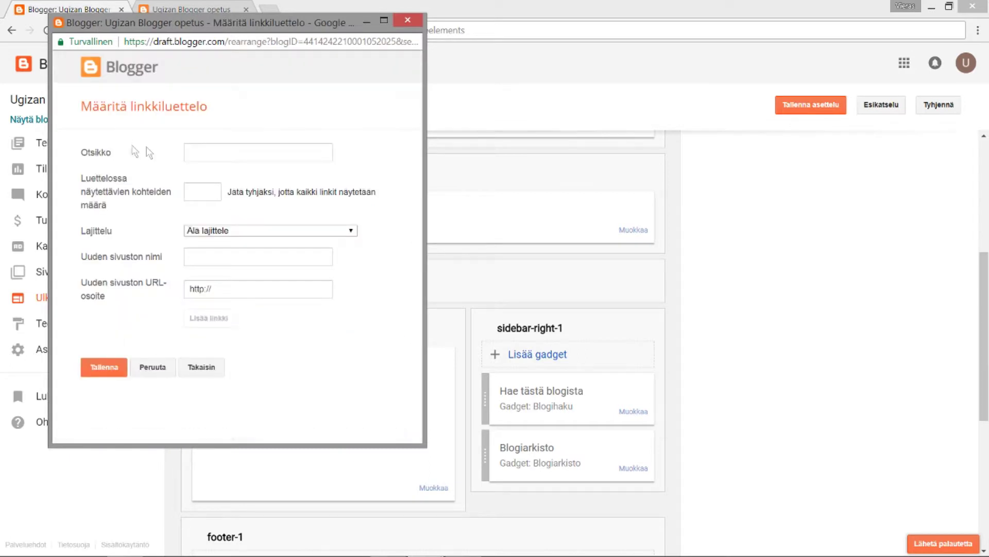
- Examine the link list's item count, sorting options, and new site name and URL fields, and return to the gadget list without saving
click(202, 191)
click(354, 230)
click(223, 234)
click(208, 260)
click(250, 289)
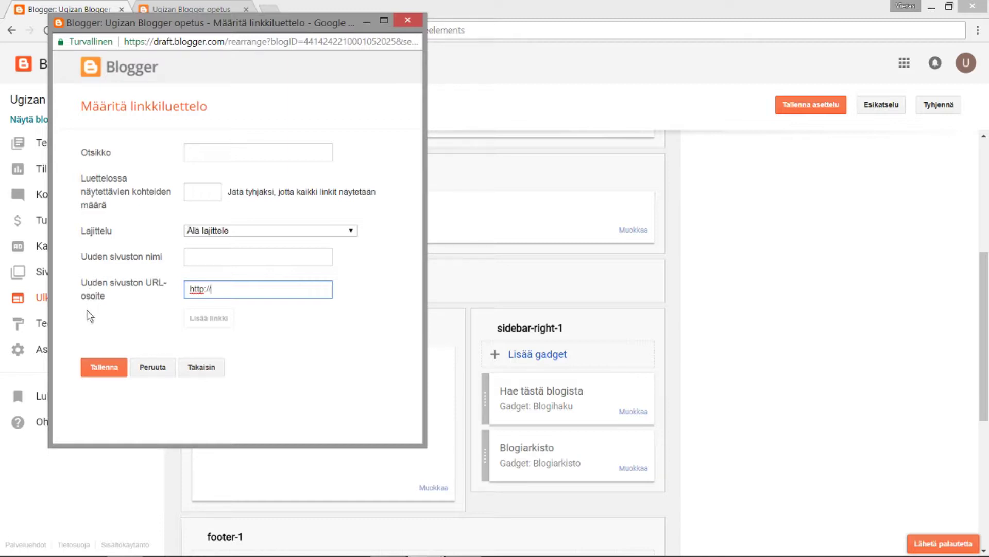
click(347, 235)
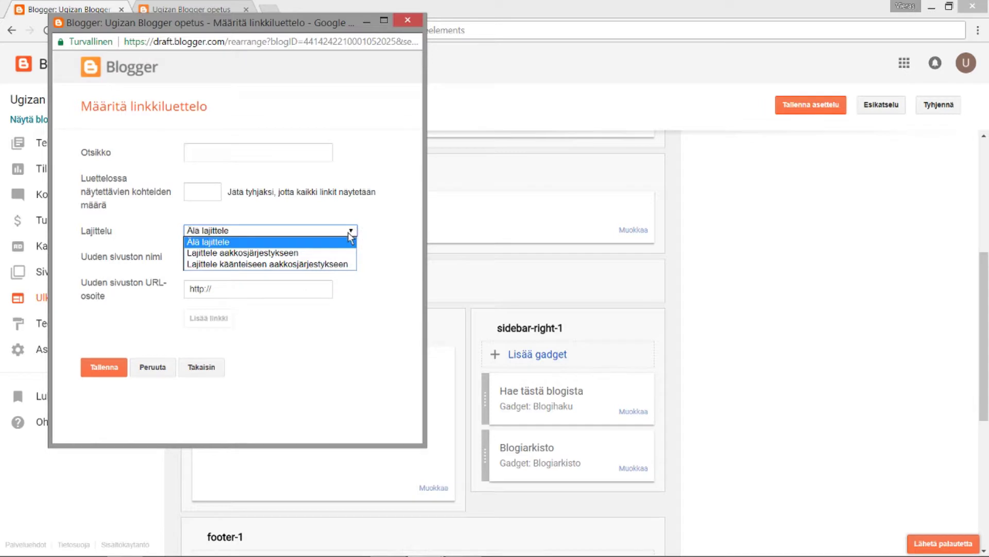
click(217, 246)
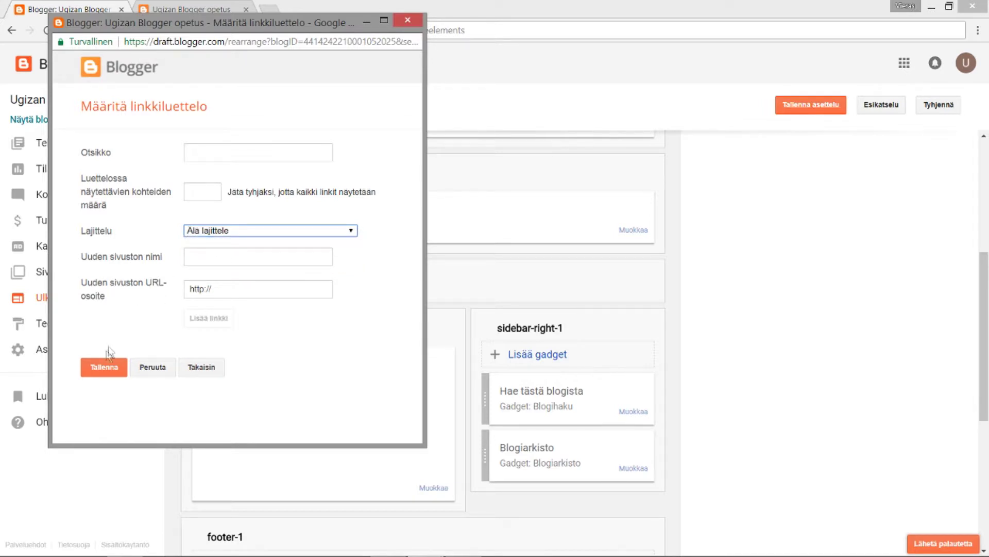
click(206, 369)
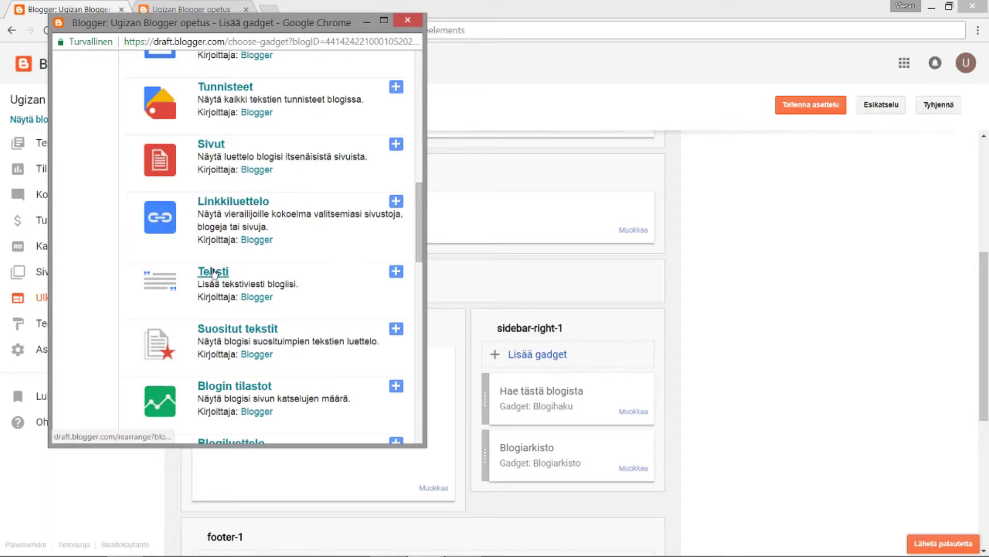
- View the Teksti gadget's settings in both HTML and formatted text modes, and return to the gadget list without saving
click(214, 272)
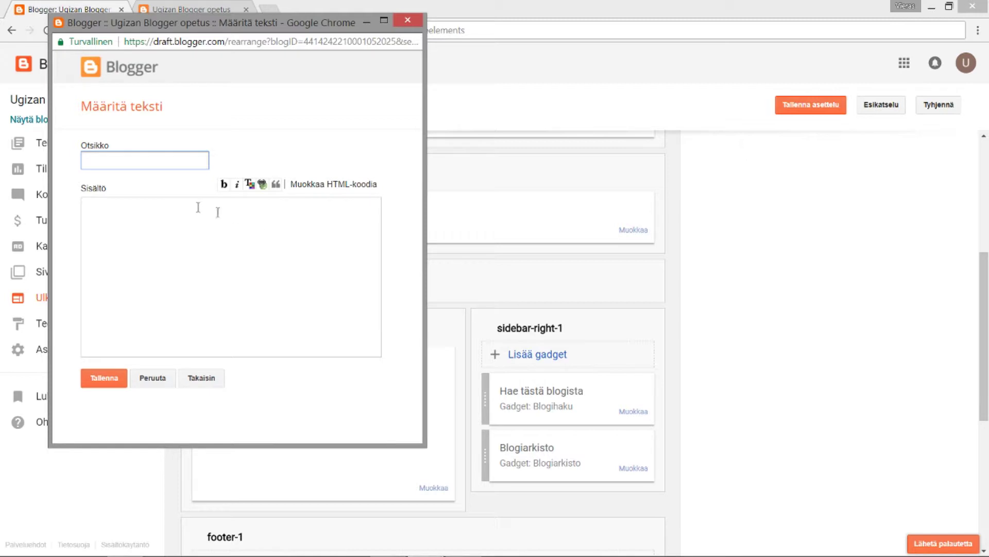
click(358, 184)
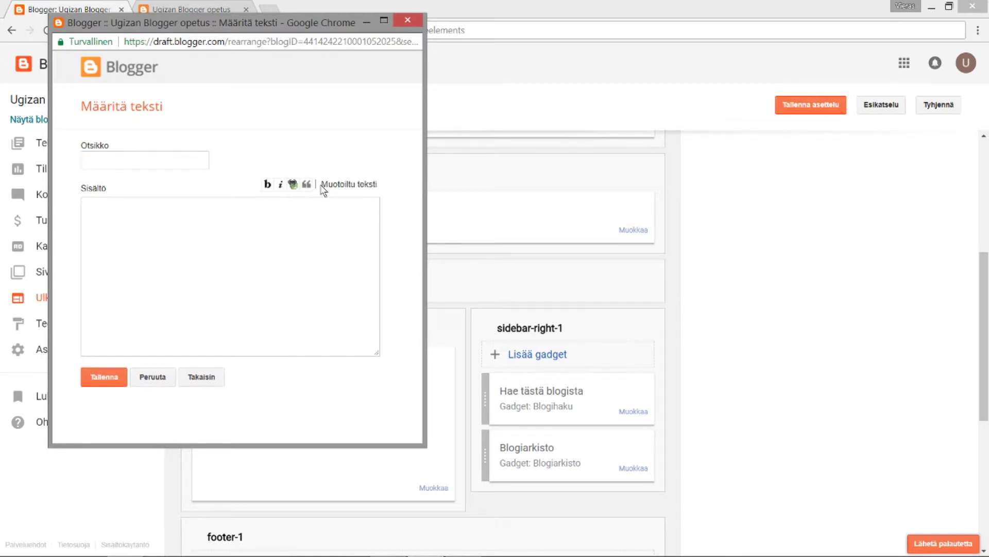
click(358, 184)
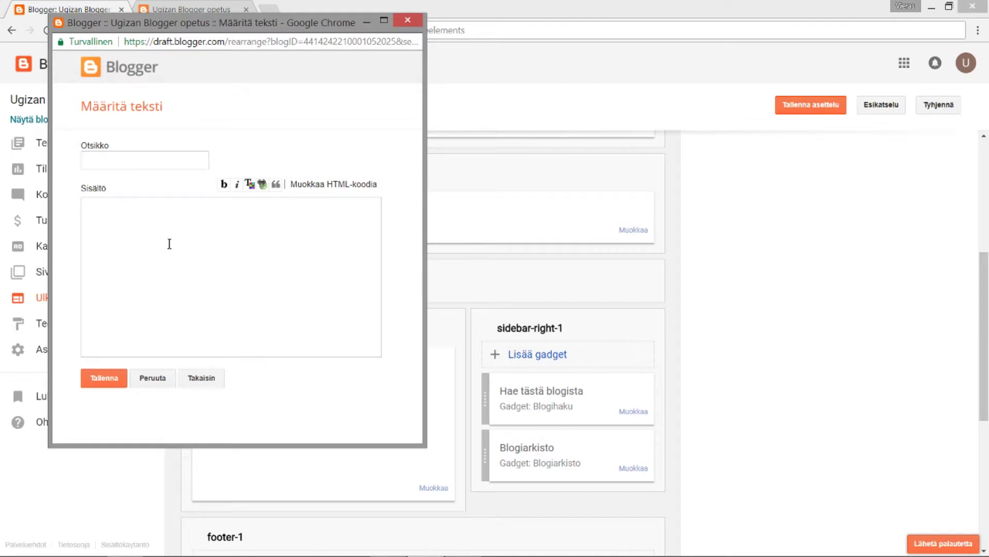
click(198, 381)
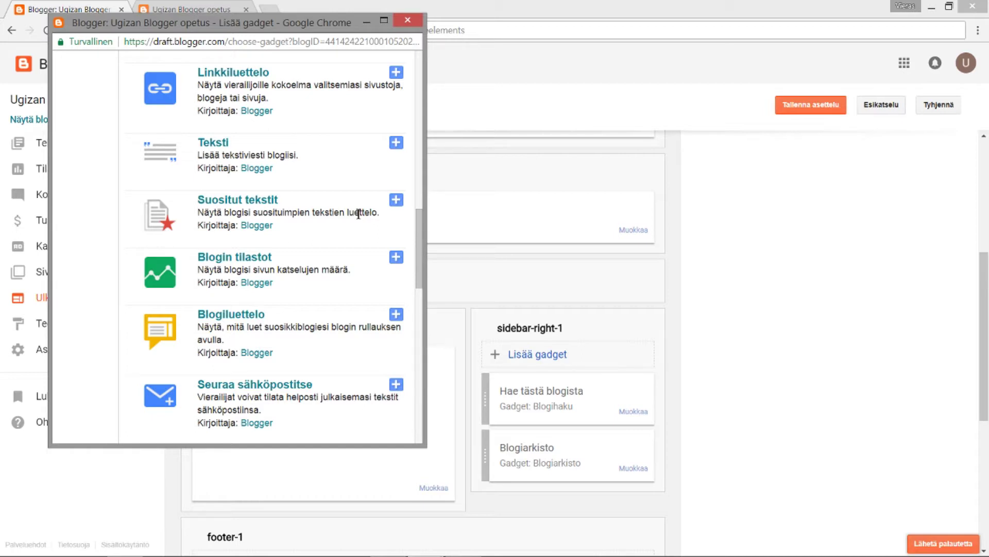
- Open the Blogin tilastot gadget's settings and view the available time period options without changing the selection
scroll(201, 204, down, 1)
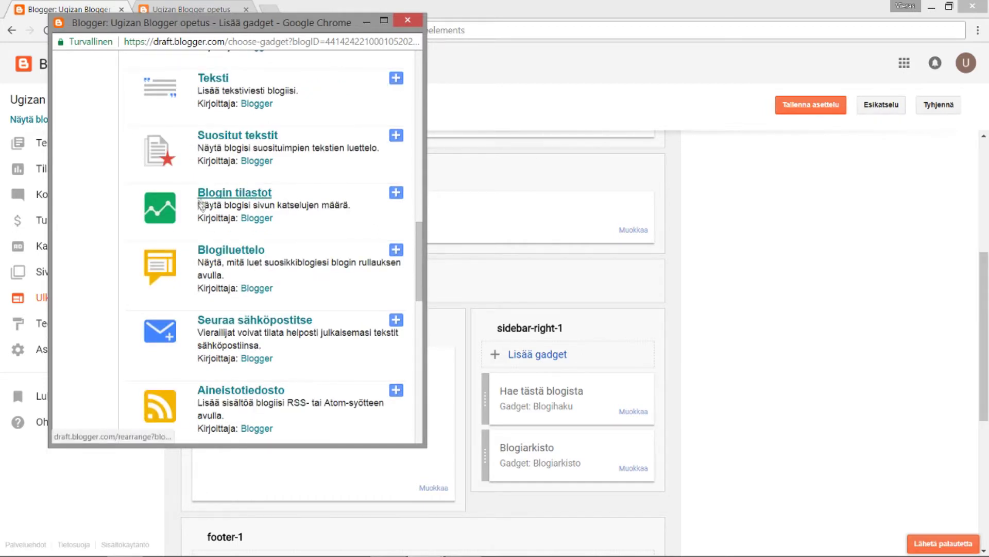
click(251, 194)
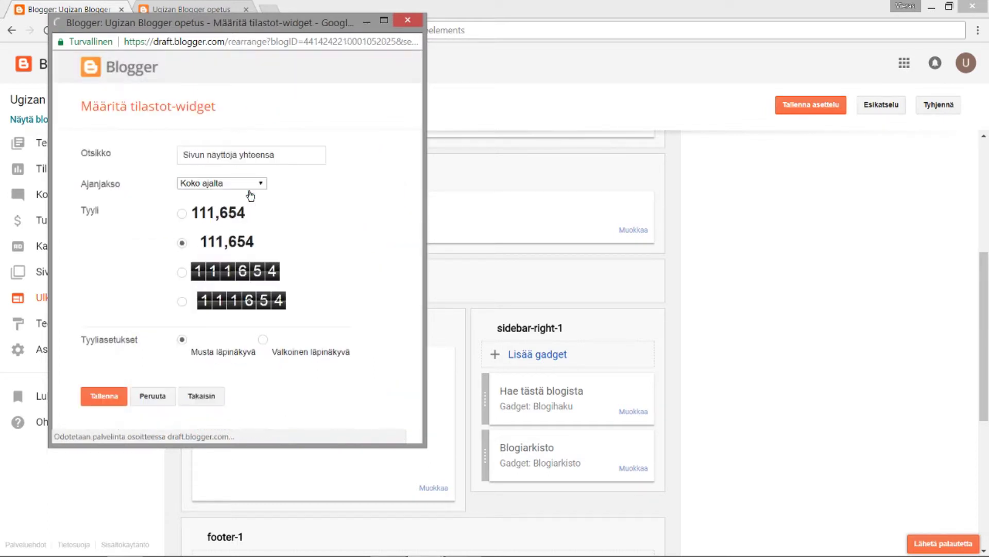
click(247, 183)
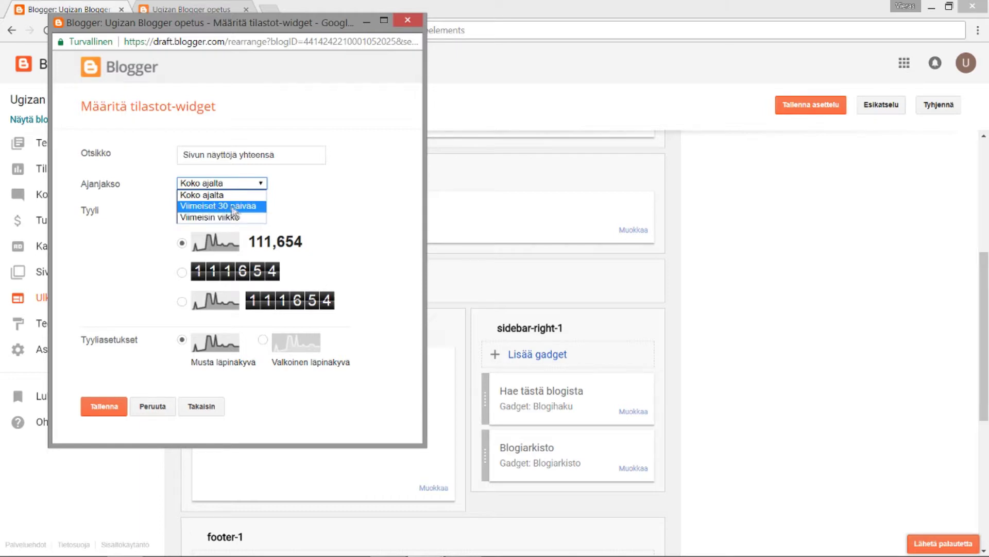
click(338, 215)
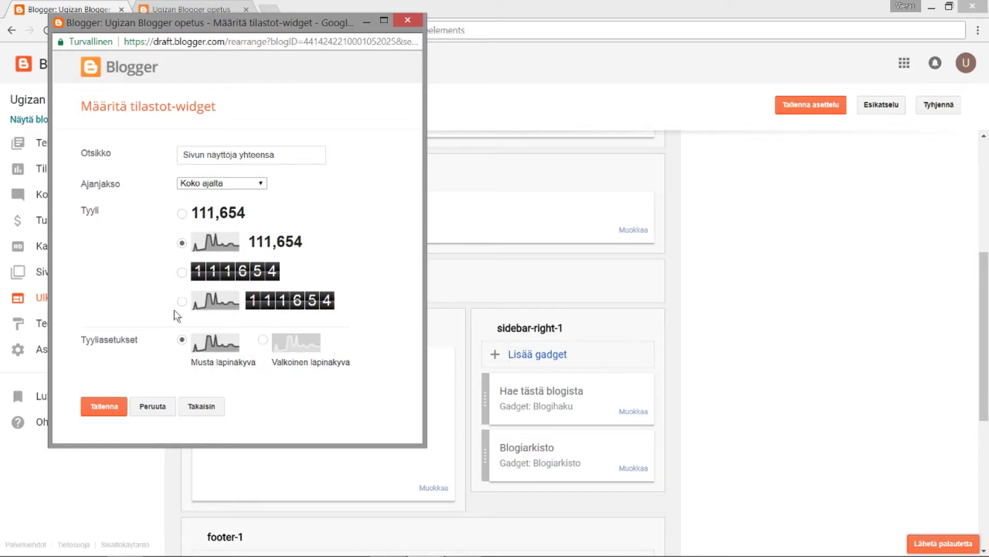
- Compare the statistics gadget's plain, graph and animated counter styles, and return to the gadget list without saving
click(182, 272)
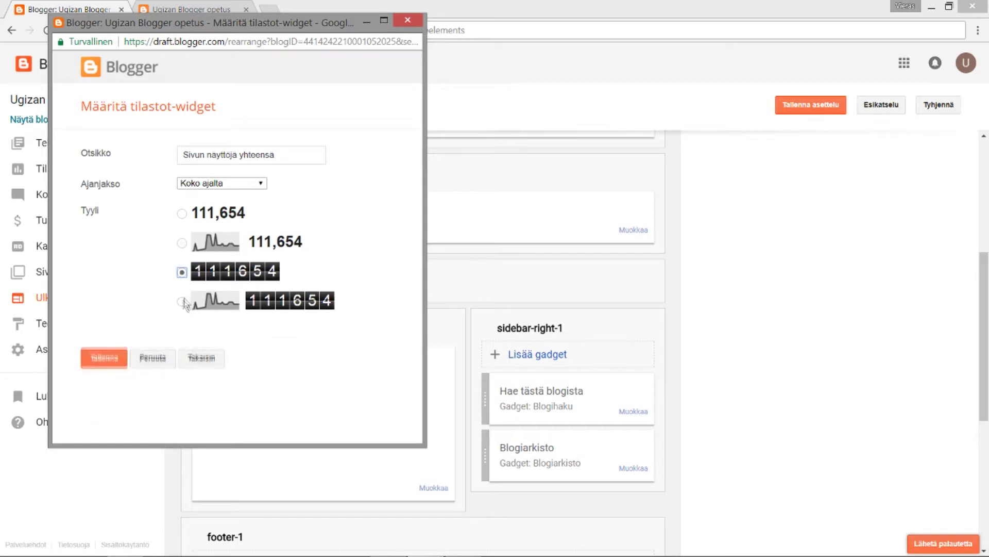
click(182, 213)
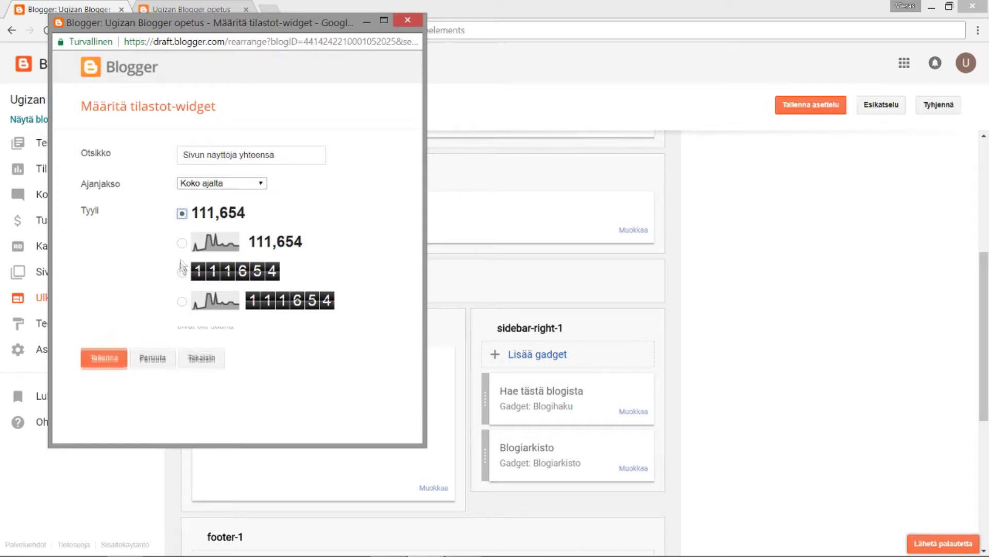
click(182, 272)
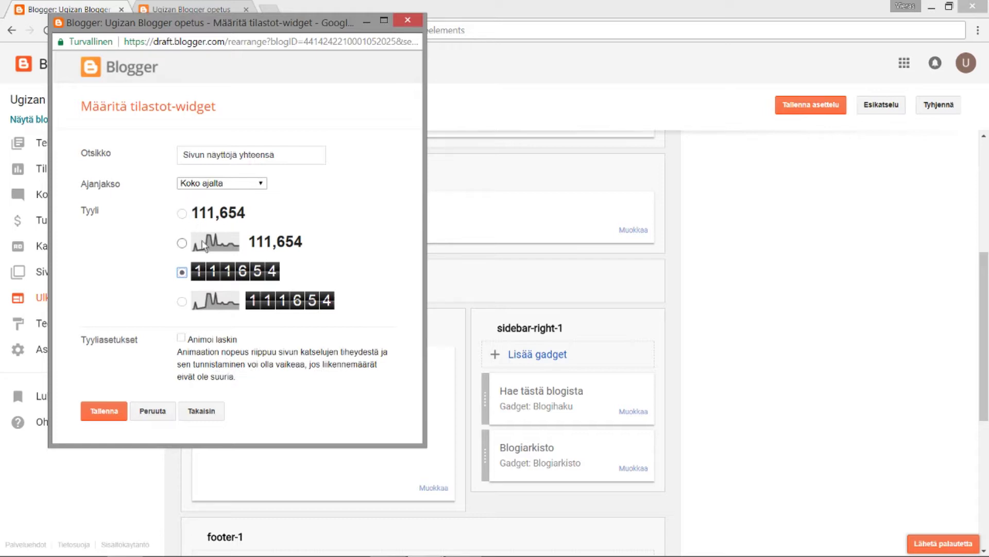
click(183, 243)
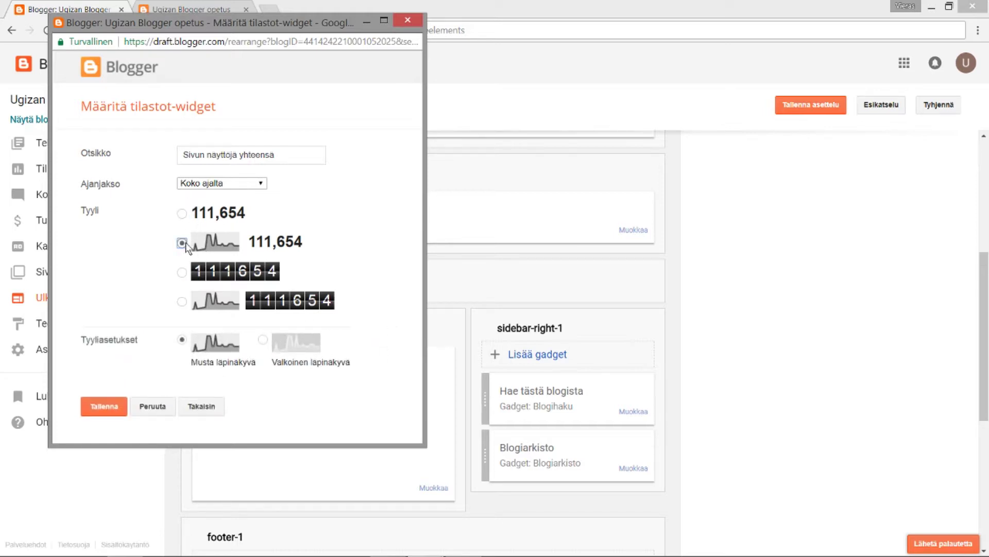
click(182, 212)
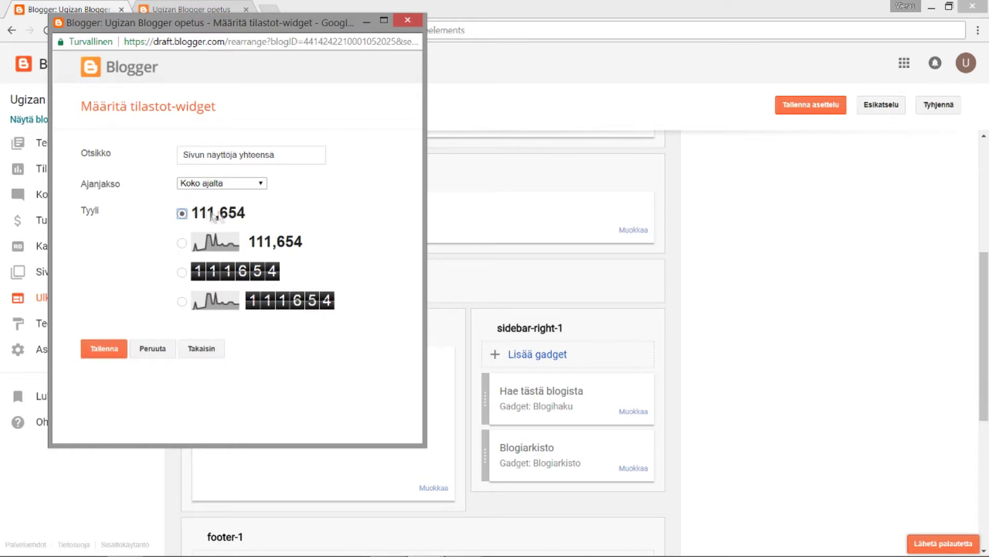
click(182, 244)
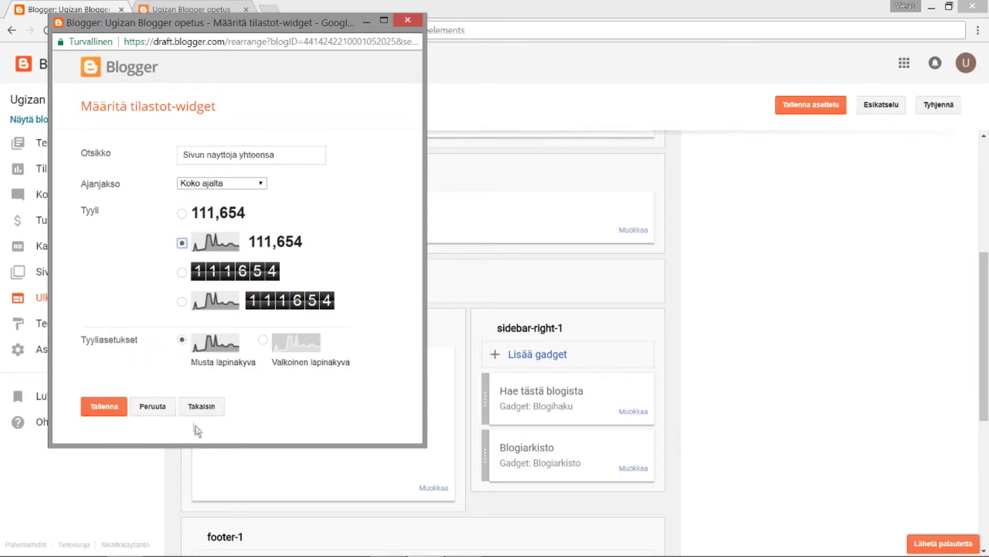
click(194, 407)
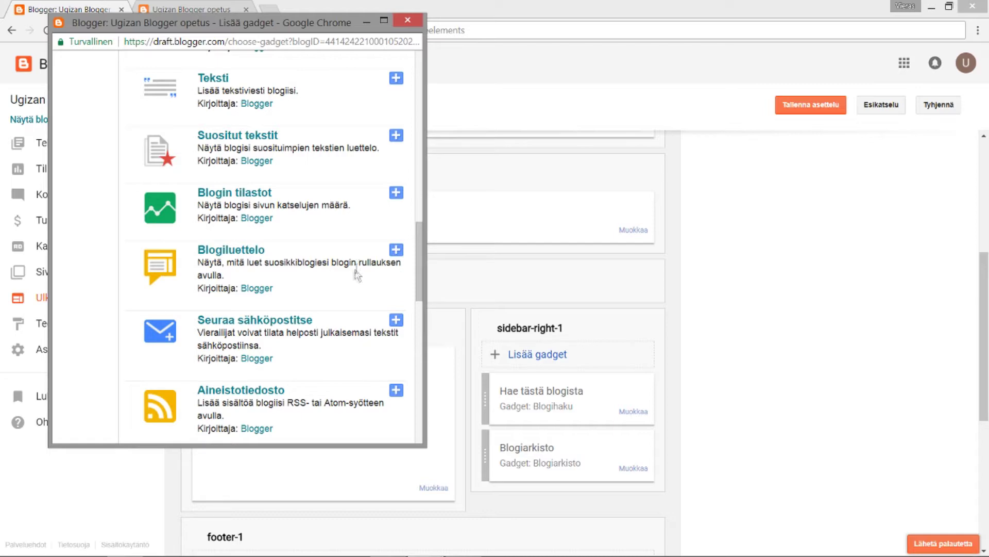
- View the Blogiluettelo gadget's sorting, blog count and display options, and return to the gadget list without saving
click(241, 248)
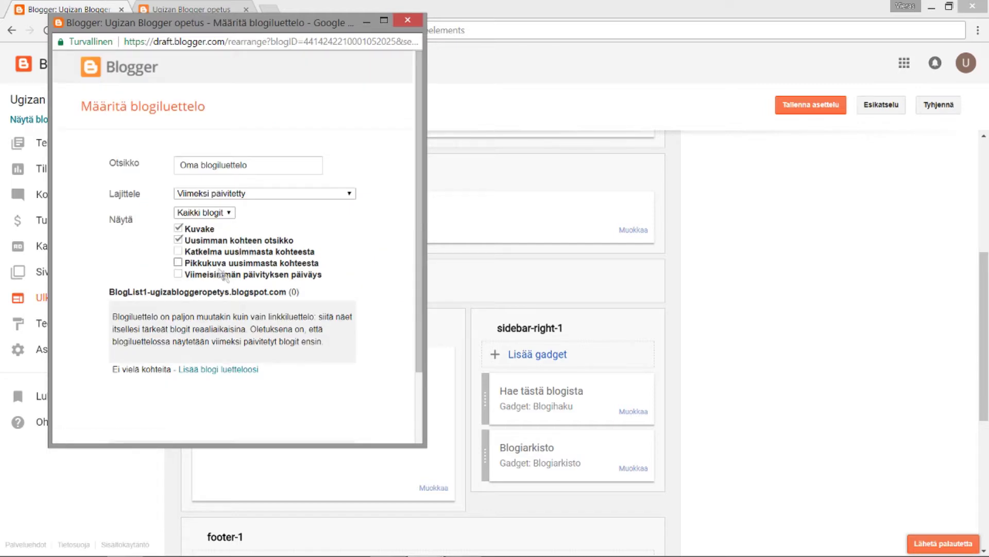
scroll(238, 291, down, 2)
scroll(238, 291, up, 2)
click(340, 193)
click(227, 205)
click(227, 212)
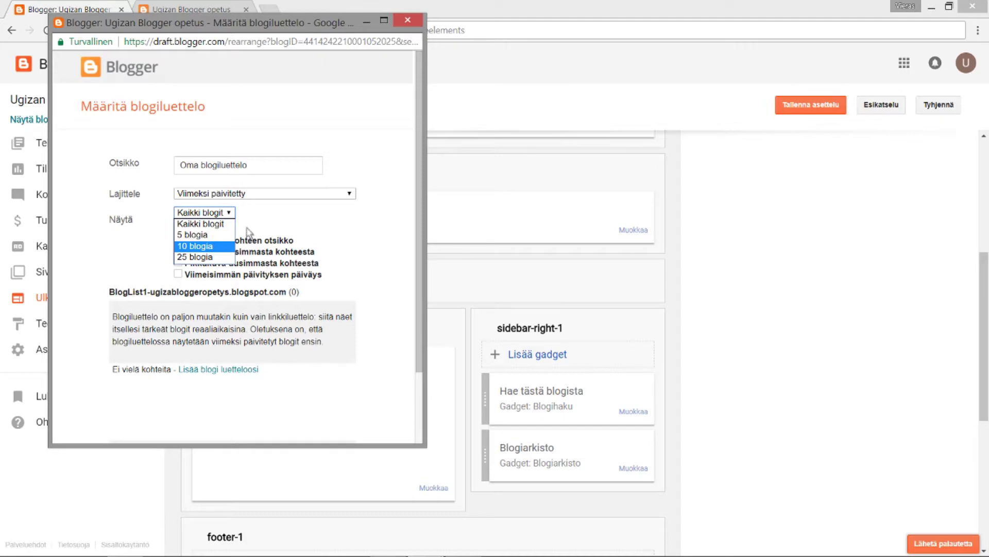
click(235, 215)
scroll(221, 335, down, 2)
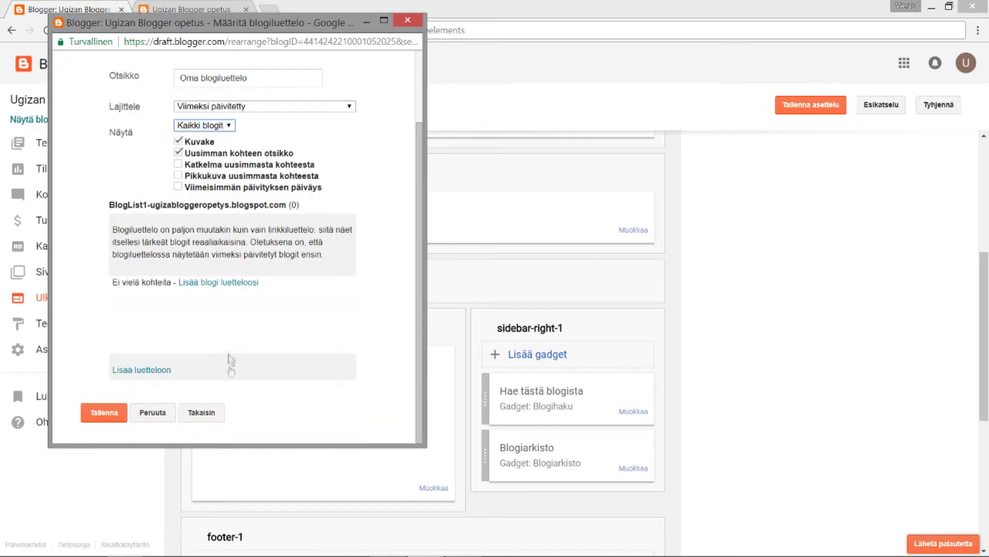
click(212, 418)
- Look through the Seuraa sähköpostitse, Aineistotiedosto, Logo and Kysely gadgets in the gadget list
scroll(335, 326, down, 1)
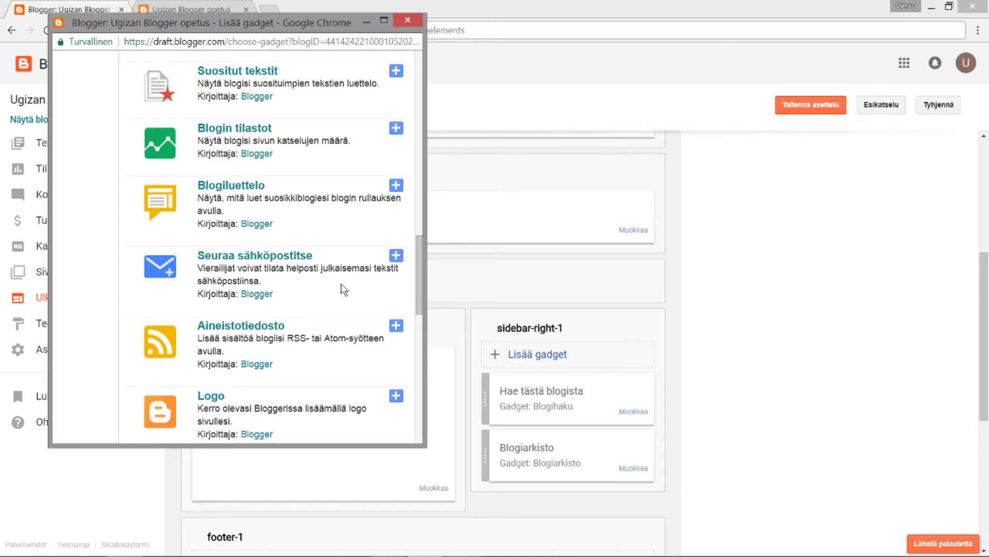
scroll(341, 283, down, 3)
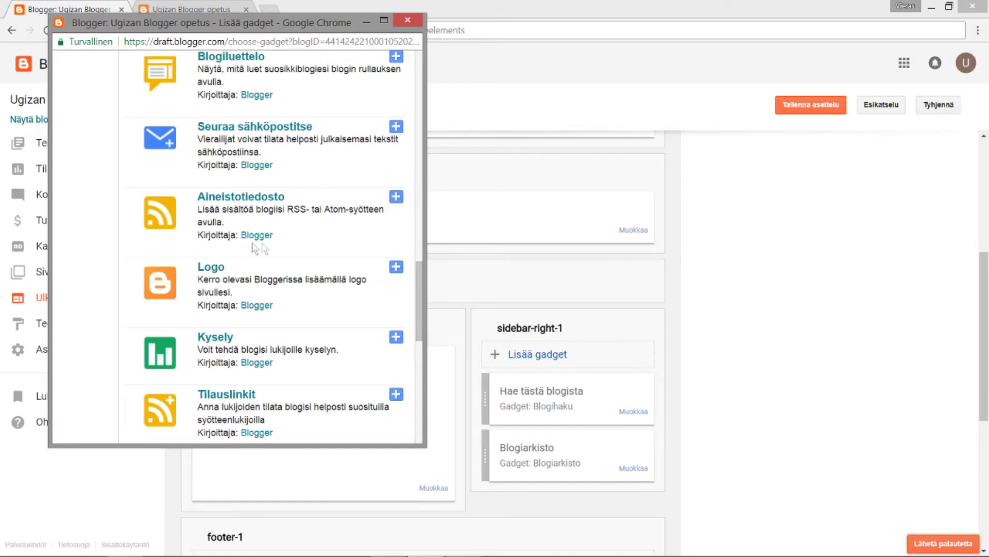
scroll(246, 248, down, 1)
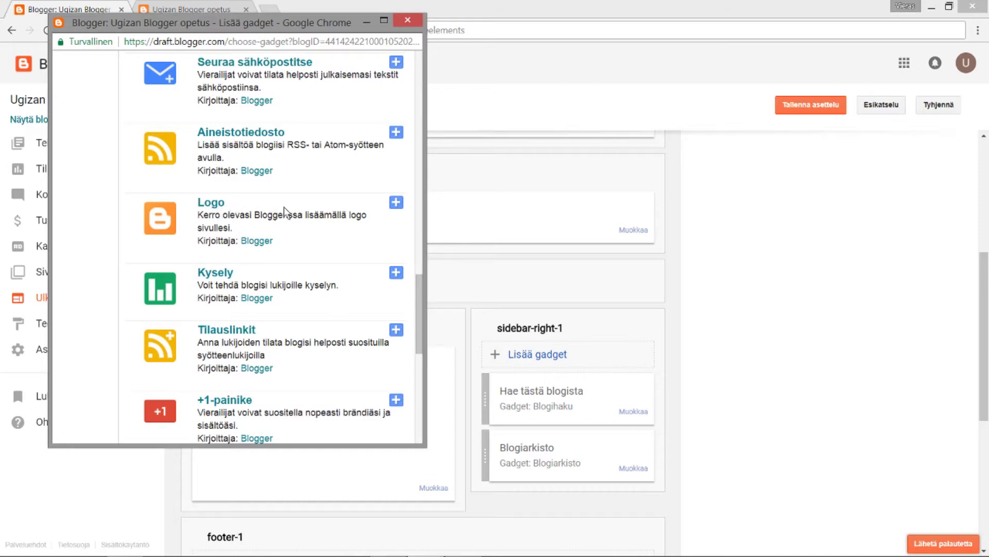
scroll(284, 206, down, 1)
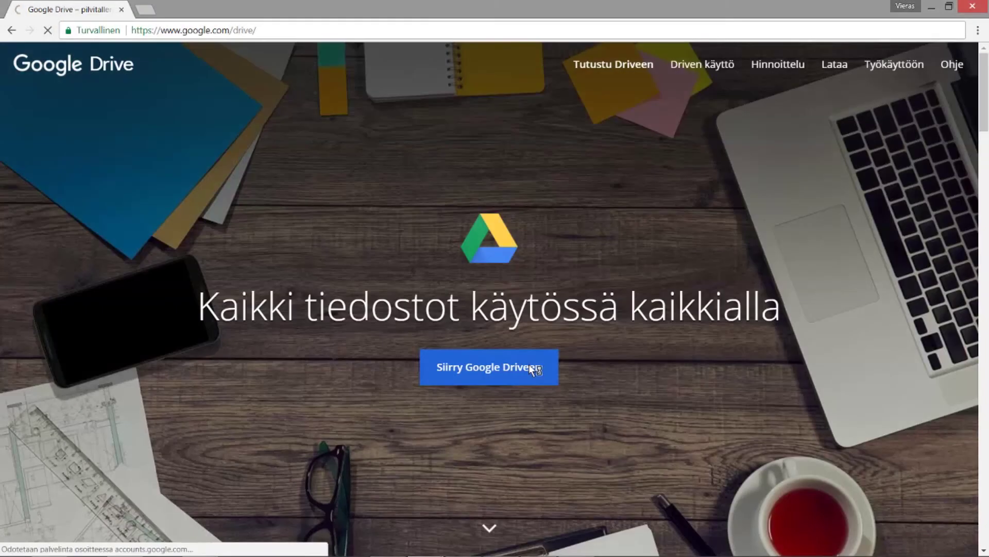
- Go to Google Drive and create a new Google Forms form
click(530, 366)
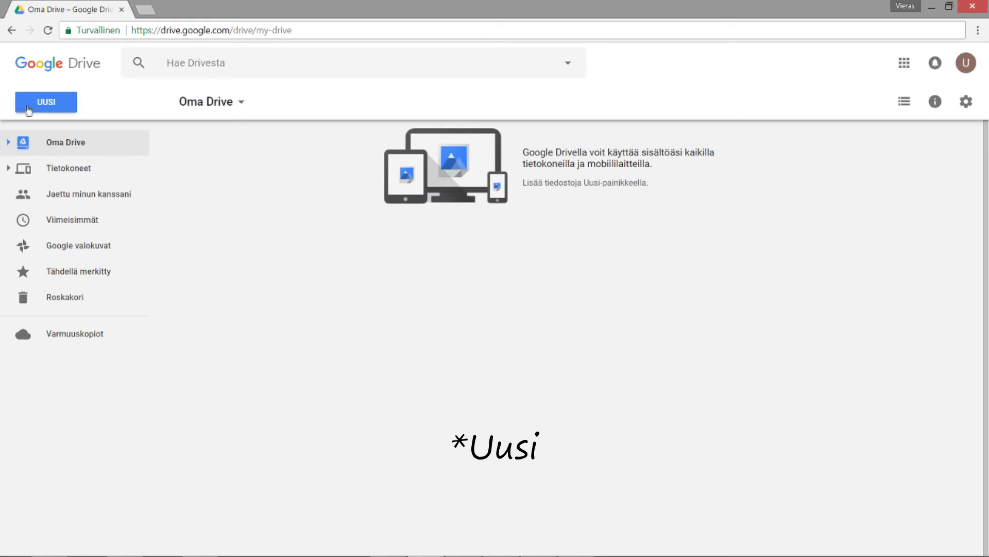
click(28, 109)
mouse_move(79, 285)
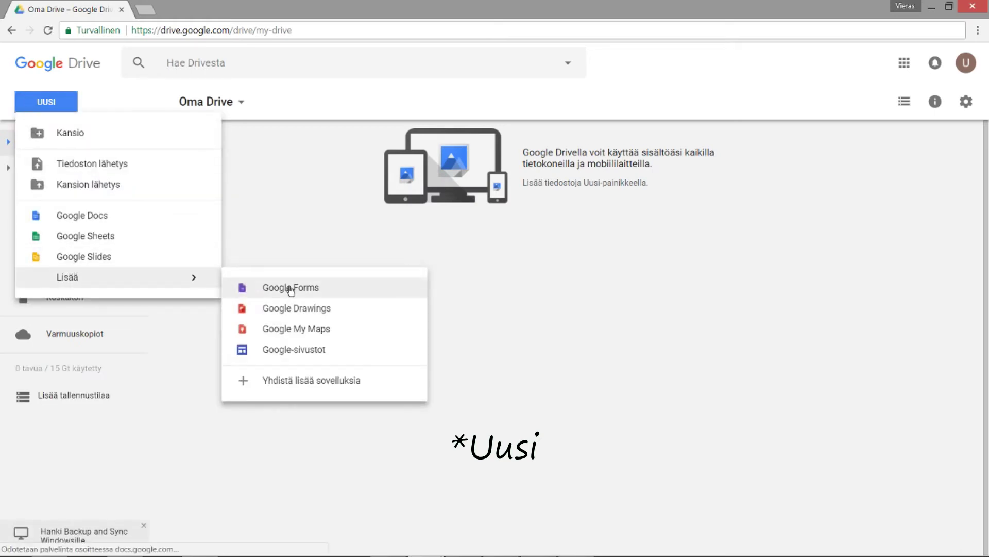
click(292, 289)
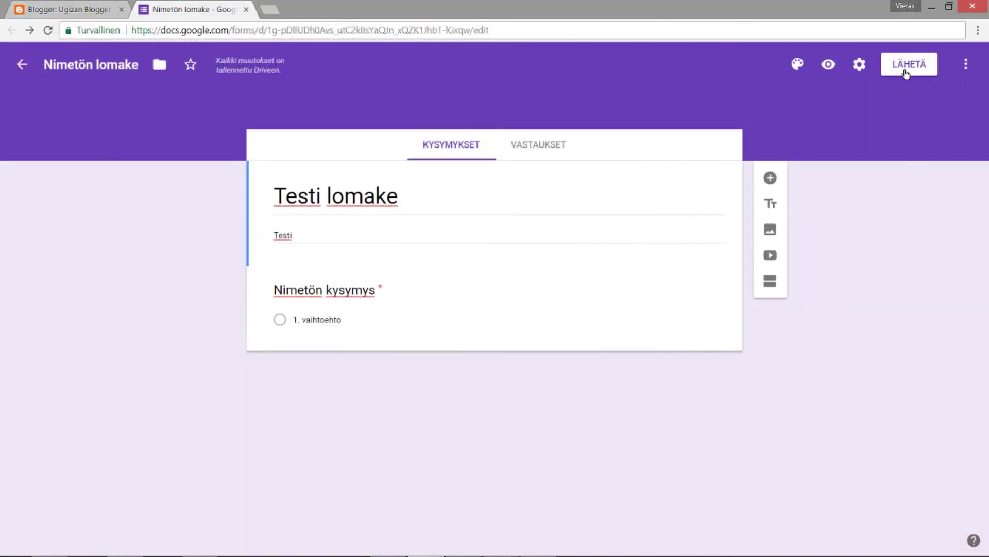
- Set the form's HTML embed width to 560 pixels and copy the embed code
click(907, 67)
click(469, 162)
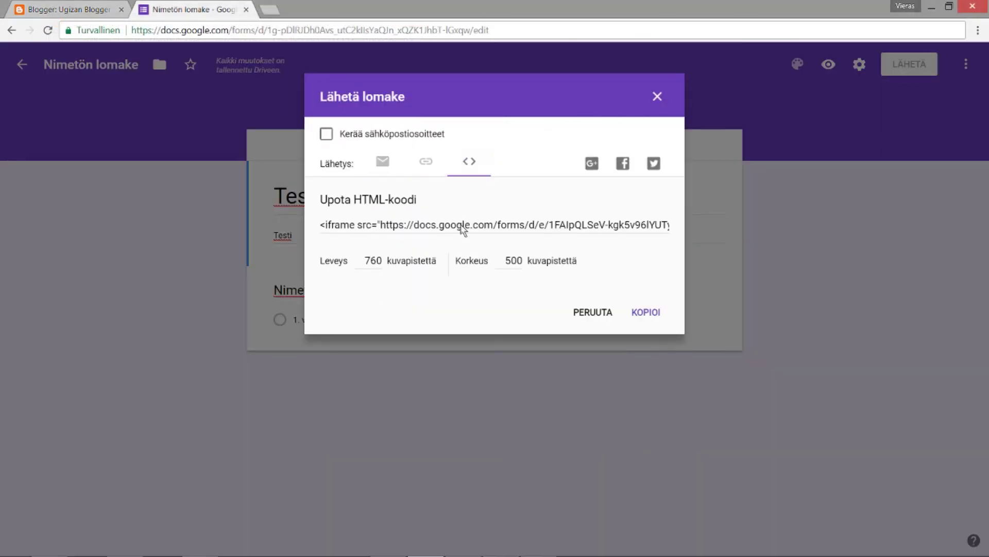
click(365, 259)
key(Delete)
text(5)
click(431, 227)
click(646, 312)
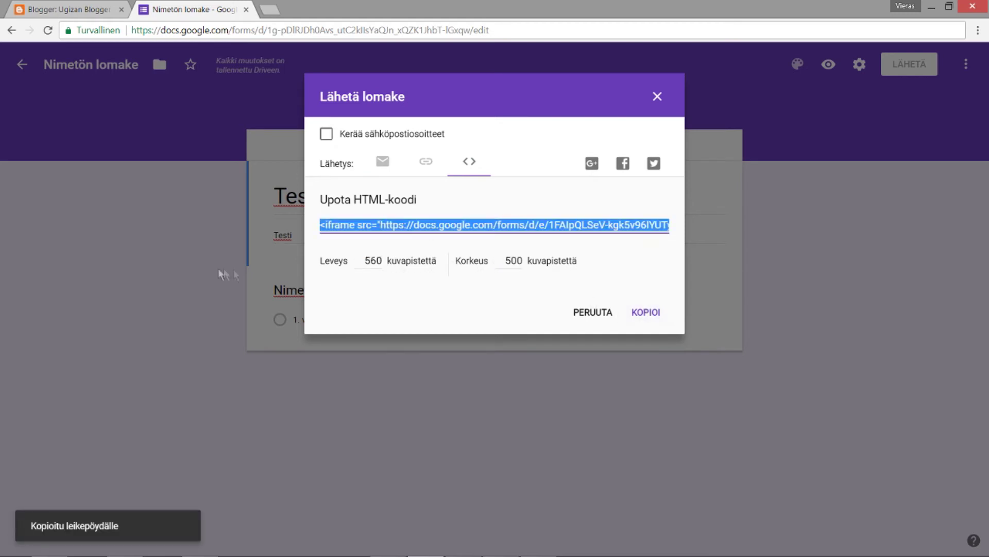
- Create a new post in Blogger, paste the form's embed code into its HTML source, and publish the post
click(62, 9)
click(199, 104)
click(62, 127)
key(ctrl+v)
click(33, 127)
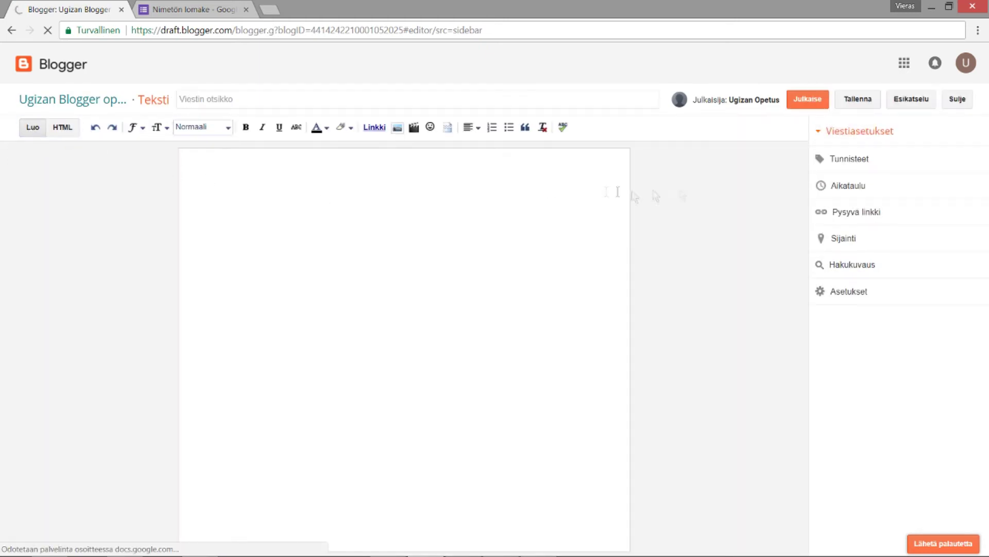
click(807, 99)
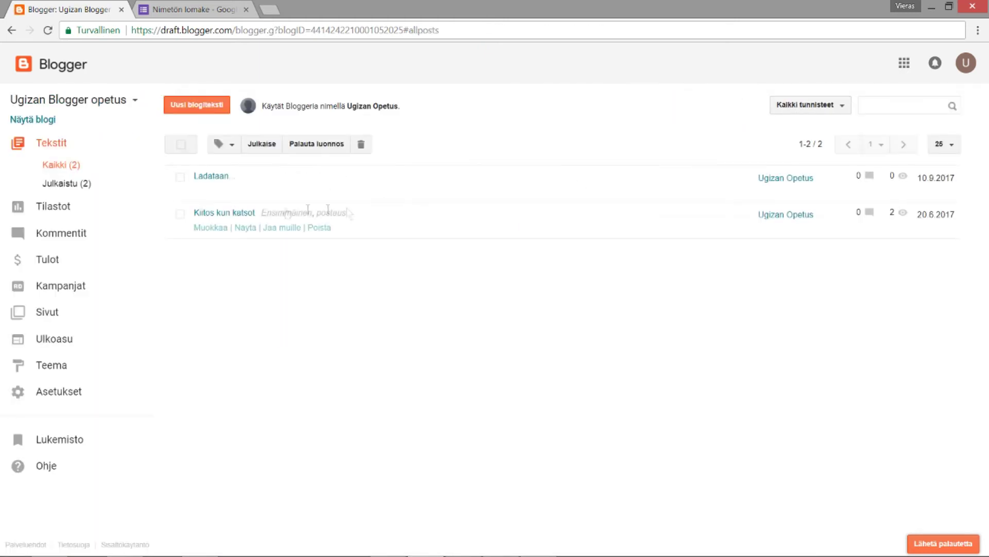
- View the published blog and submit a test answer through the embedded Testi lomake form
click(36, 120)
scroll(124, 346, down, 2)
click(248, 316)
click(270, 379)
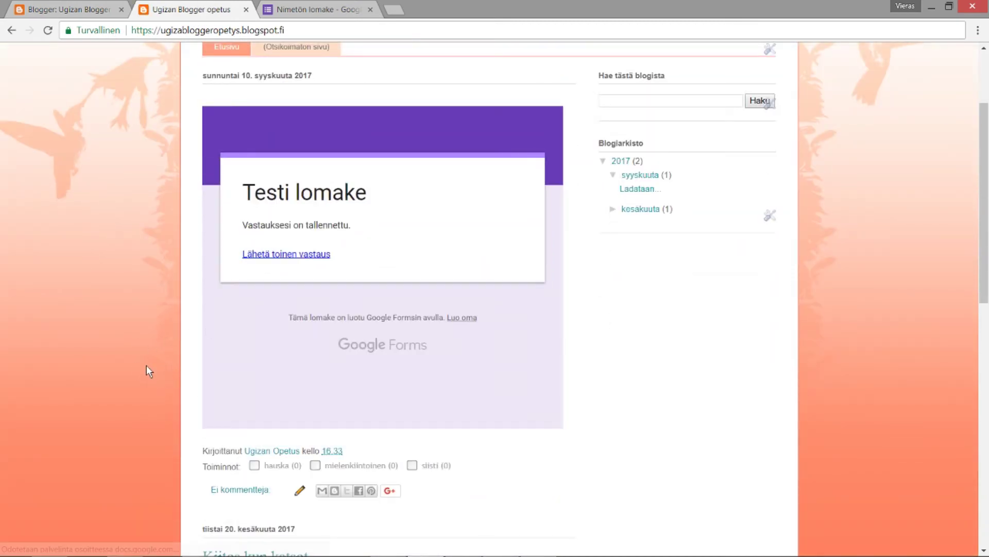
scroll(147, 359, up, 3)
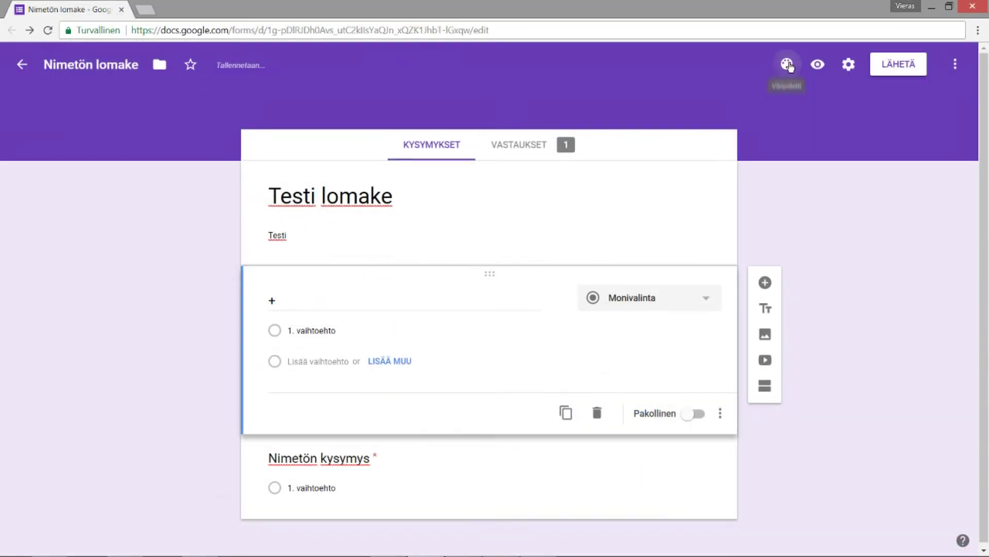
- Open the form's colour palette and theme image chooser in Google Forms, and start selecting a photo from the computer
click(786, 63)
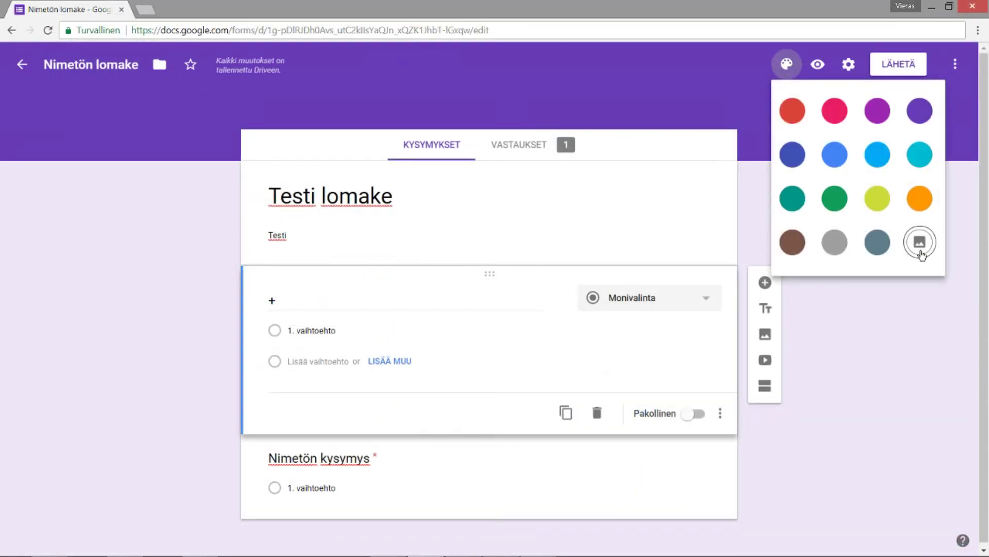
click(917, 242)
click(291, 389)
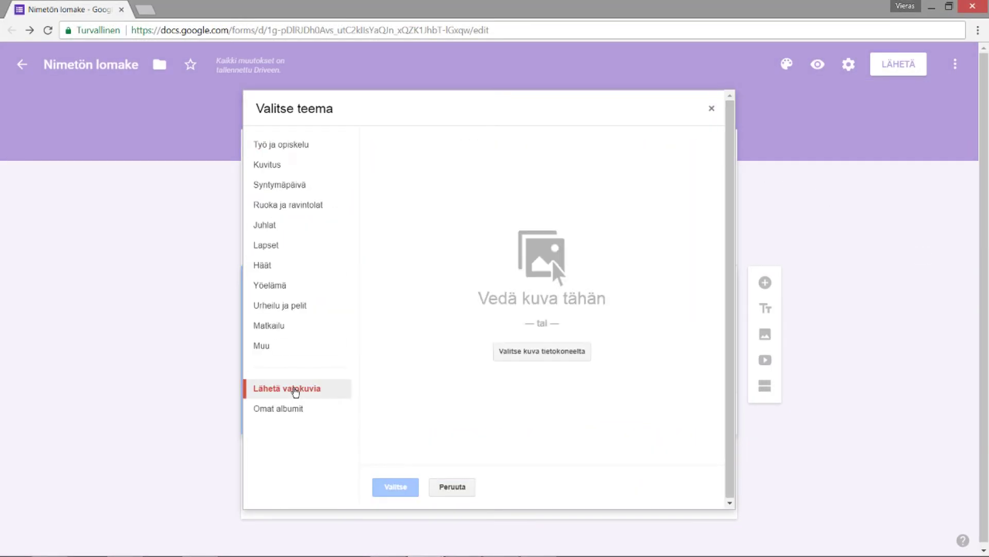
click(533, 359)
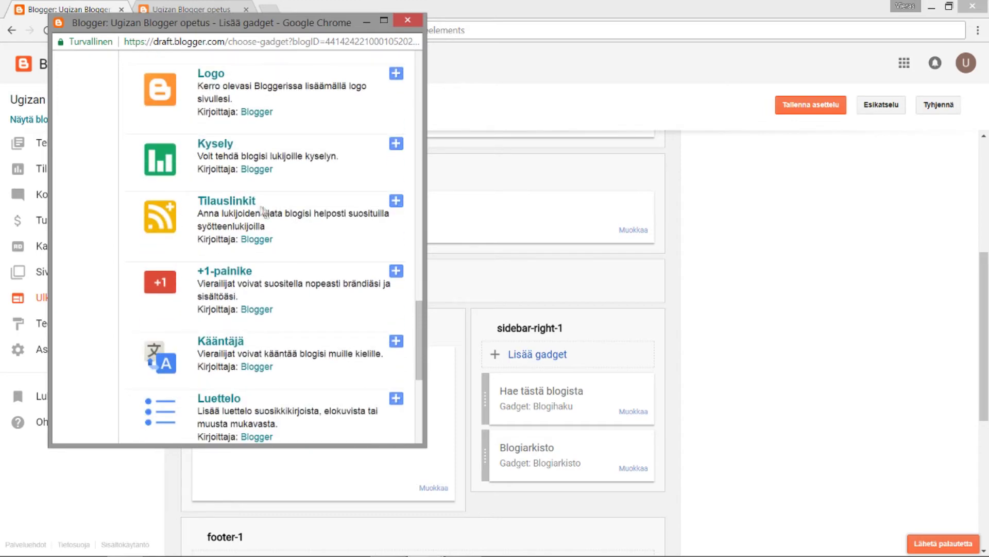
- Examine the Tilauslinkit, +1-painike, Kääntäjä and Luettelo gadget descriptions in Blogger's gadget list
drag(270, 224, 196, 228)
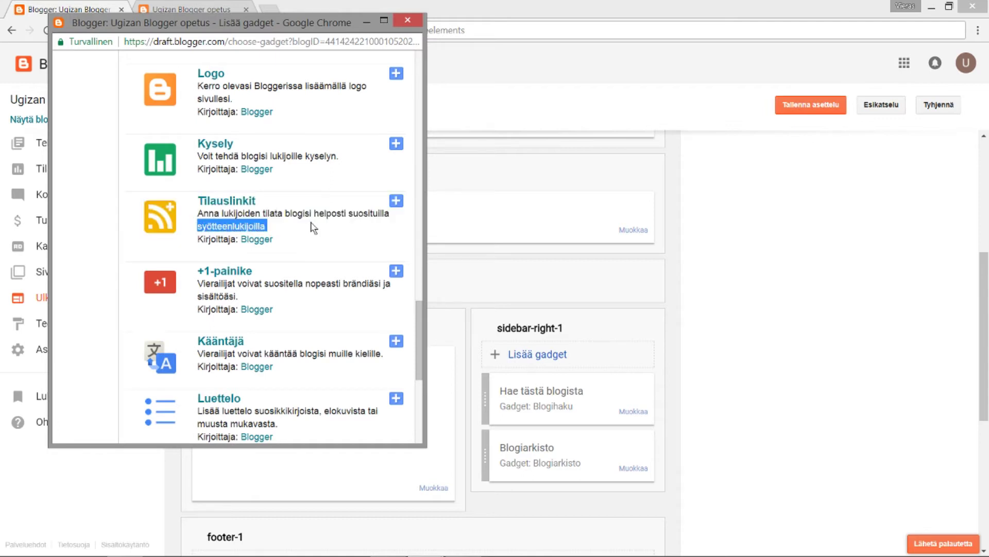
click(283, 226)
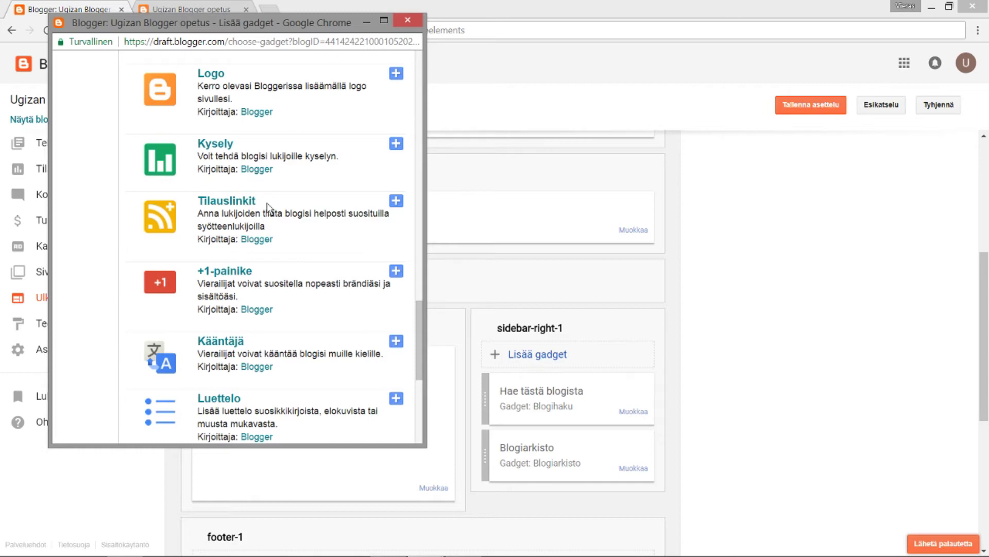
scroll(268, 207, down, 1)
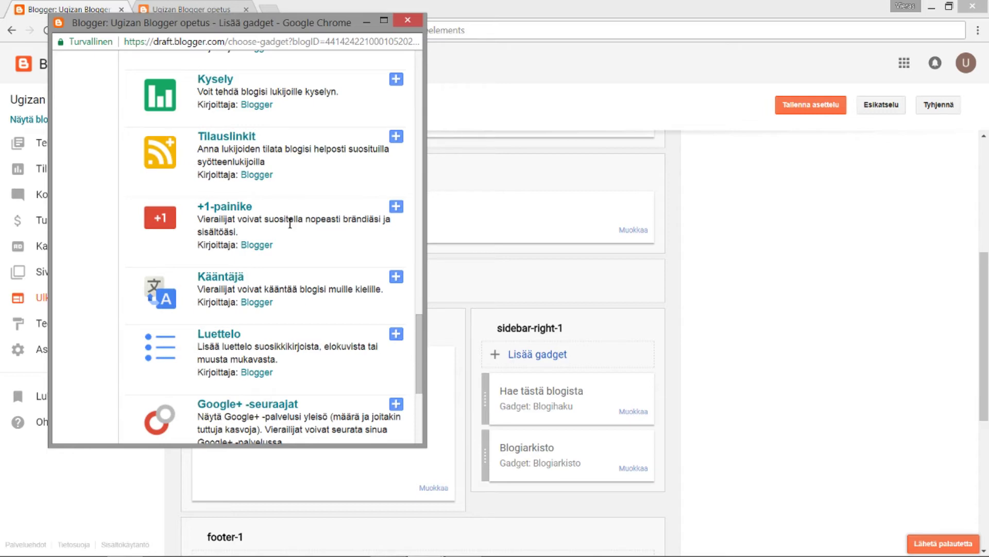
scroll(290, 223, down, 1)
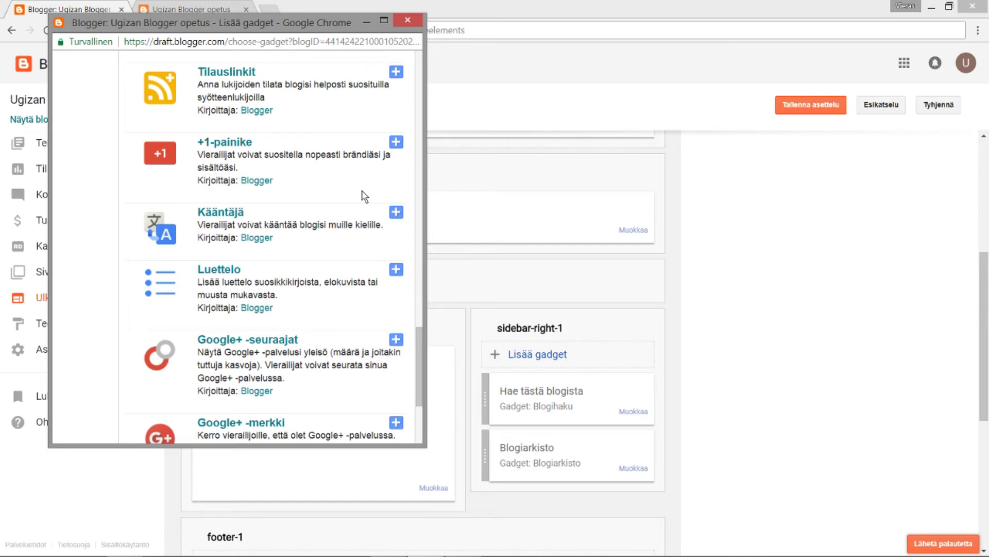
scroll(364, 195, down, 1)
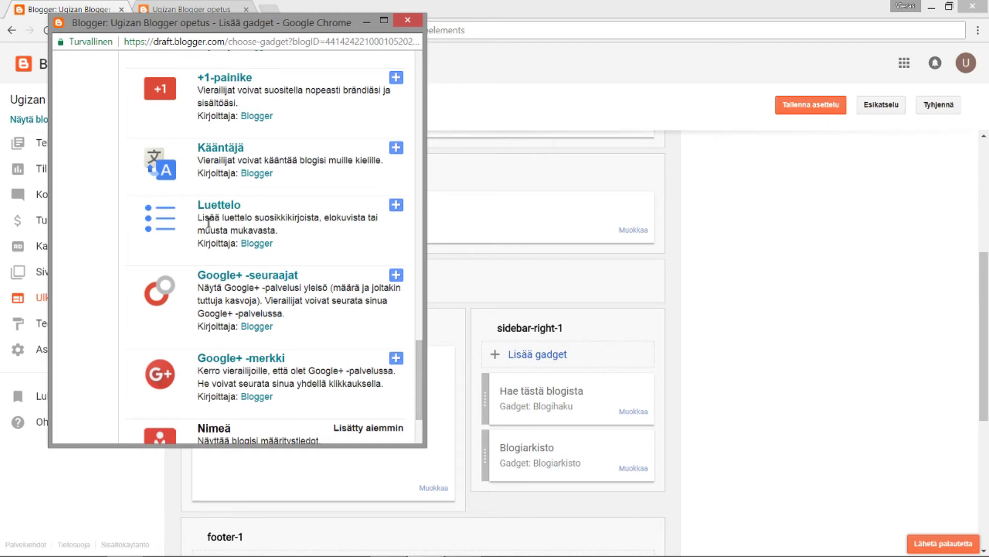
- Open the Luettelo gadget's settings and add the list items srhgseh, hdrtd5i and awtaeuesu
click(217, 206)
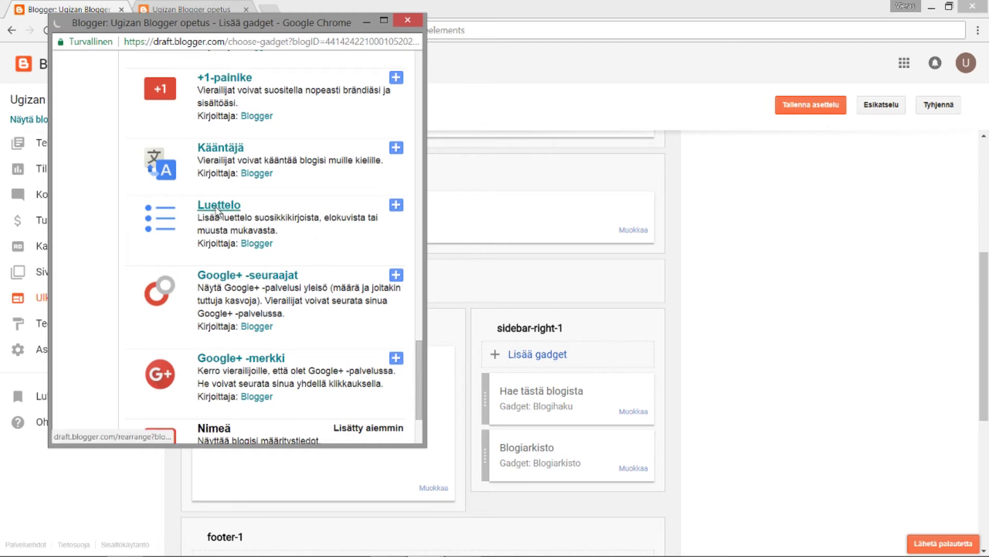
click(243, 262)
text(srhgseh)
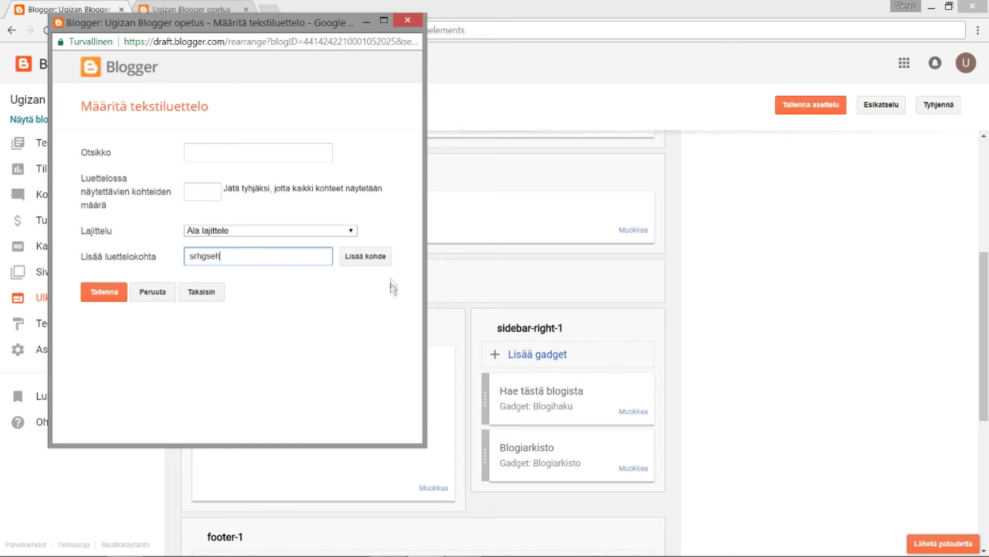
click(366, 256)
click(233, 252)
text(hdrtd5i)
click(366, 257)
click(223, 252)
text(awtaeuesu)
click(371, 260)
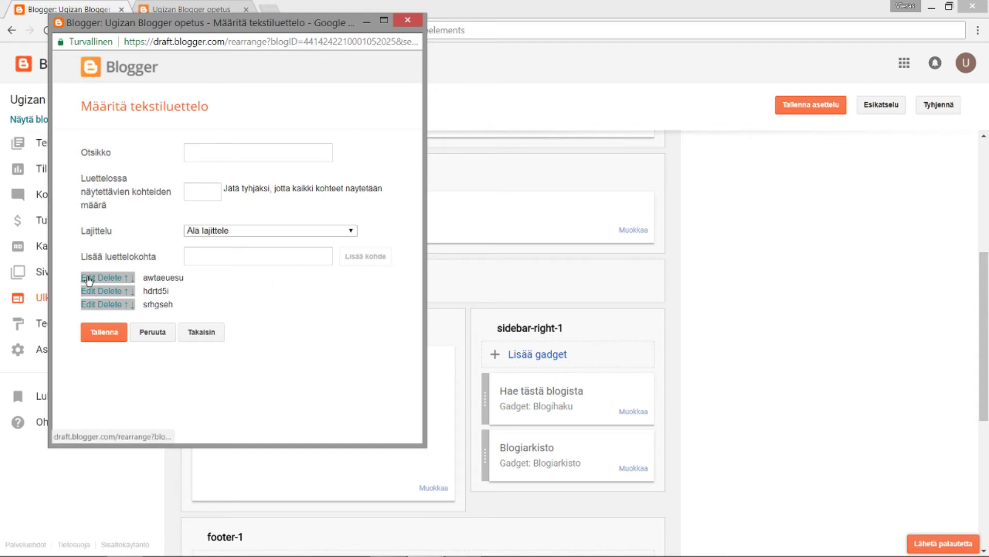
- Reorder the list items to hdrtd5i, srhgseh, awtaeuesu, check the Lajittelu options, and return to the gadget list without saving
click(126, 291)
click(132, 293)
click(127, 292)
click(133, 279)
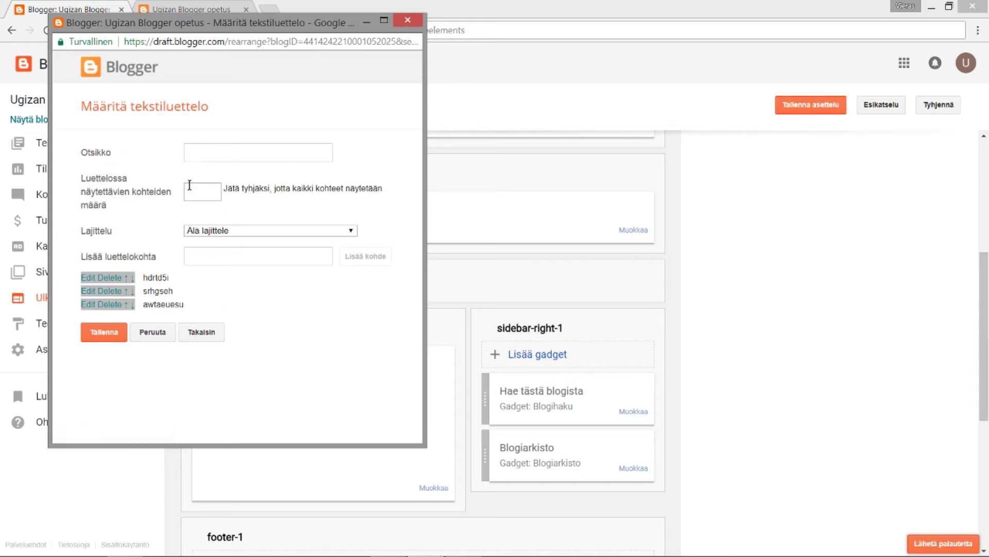
click(354, 230)
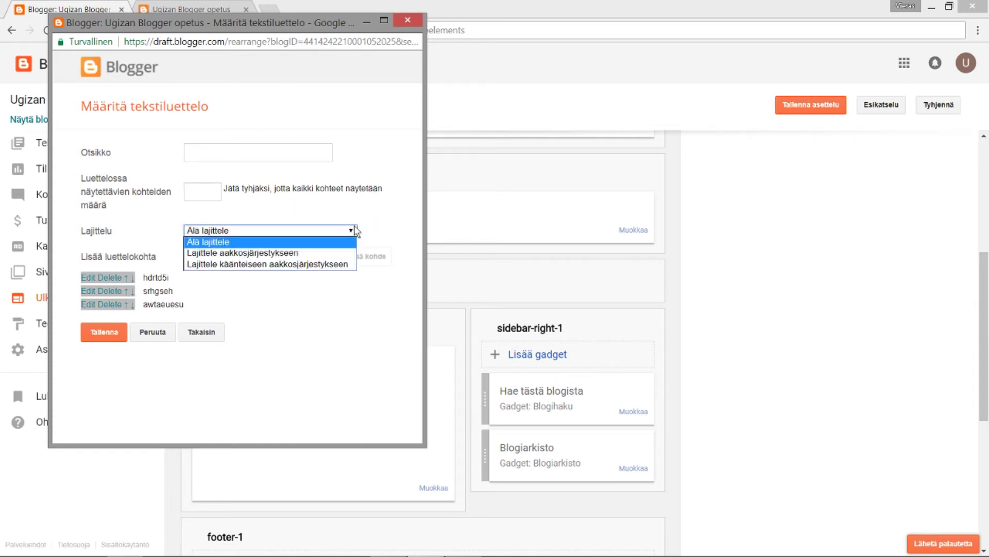
click(356, 227)
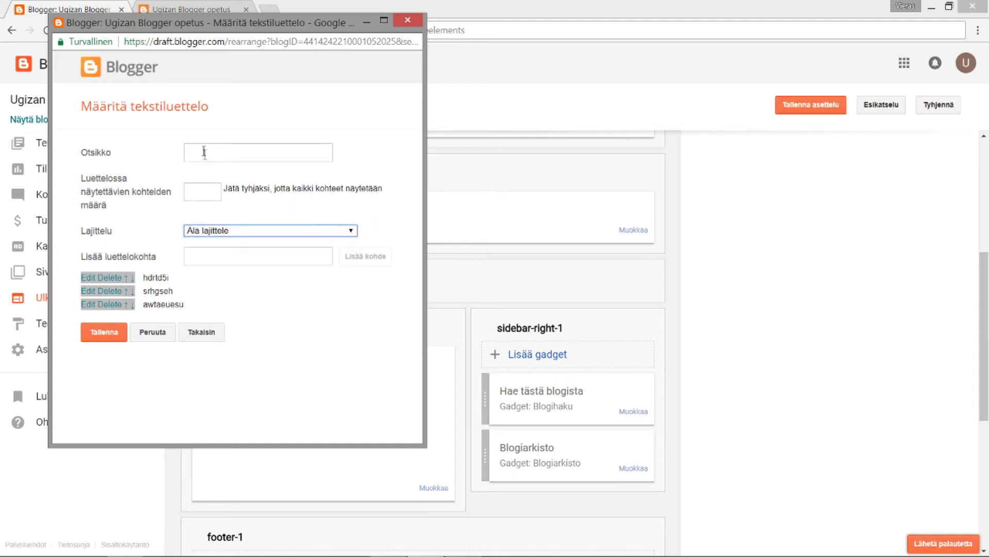
click(206, 333)
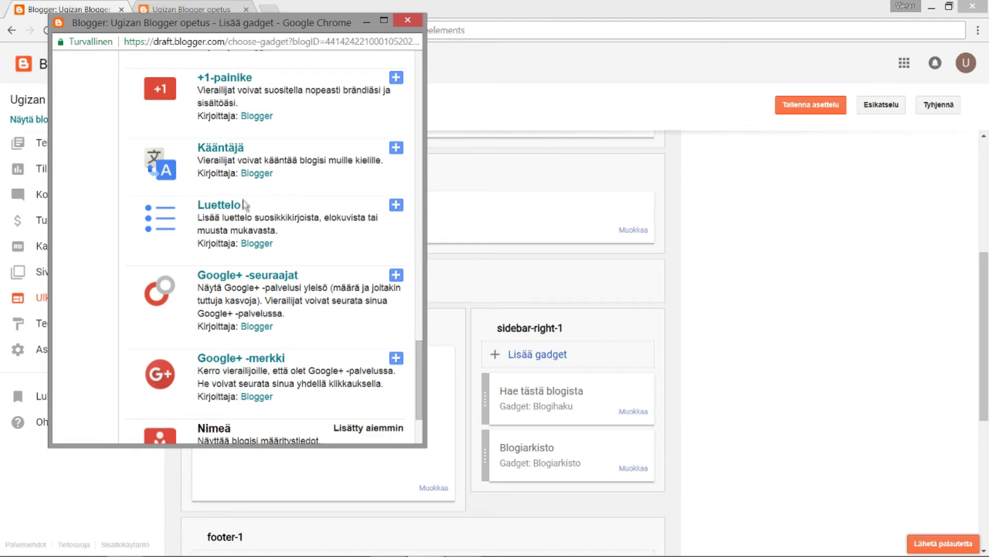
- Add the Ilmoita väärinkäytöstä gadget from the end of the gadget list to the right sidebar and save the layout
scroll(330, 255, down, 1)
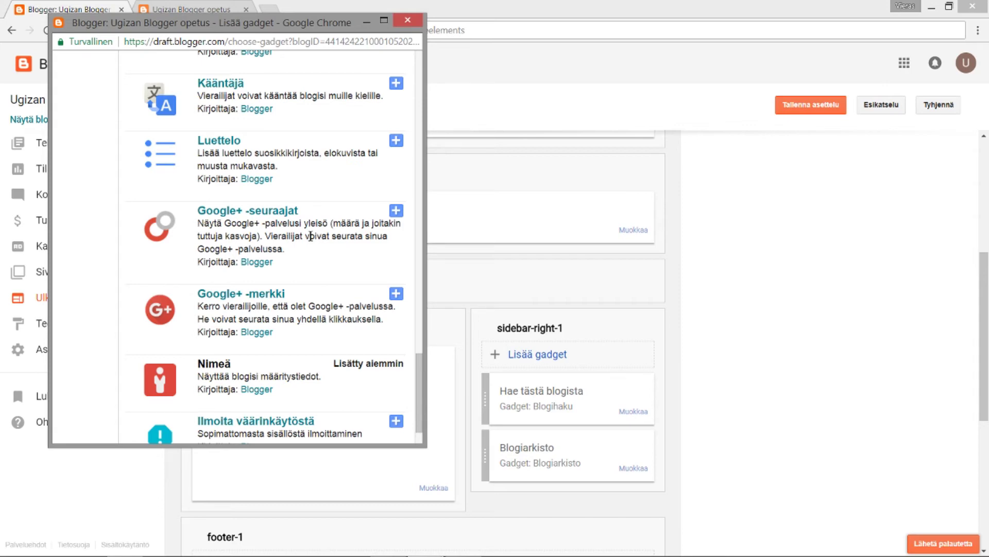
scroll(310, 236, down, 1)
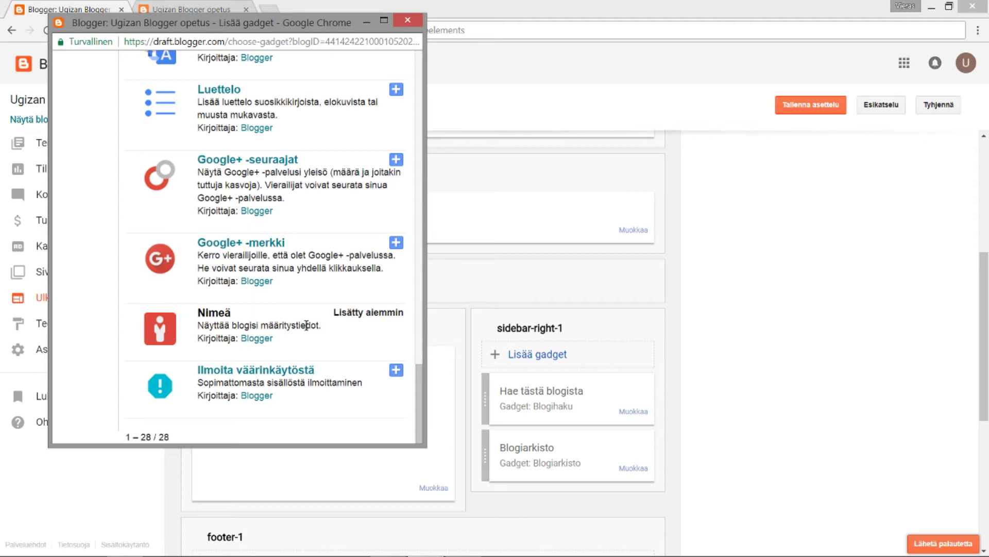
scroll(257, 516, down, 5)
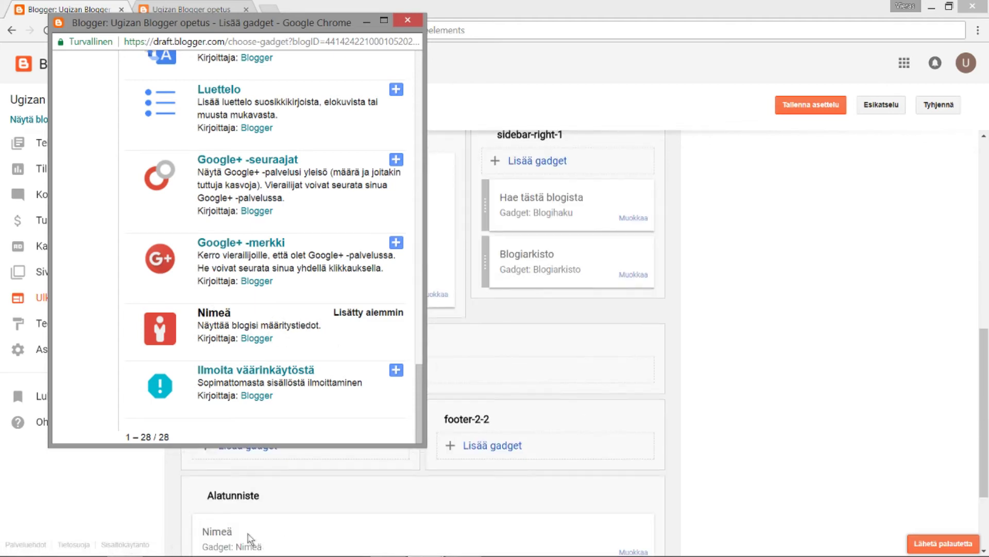
scroll(256, 510, up, 1)
click(287, 373)
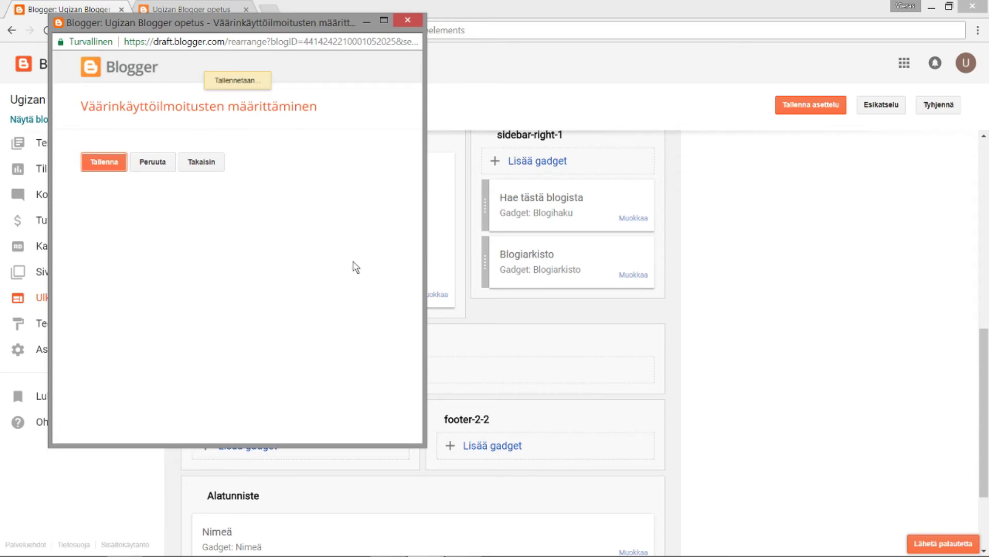
click(827, 106)
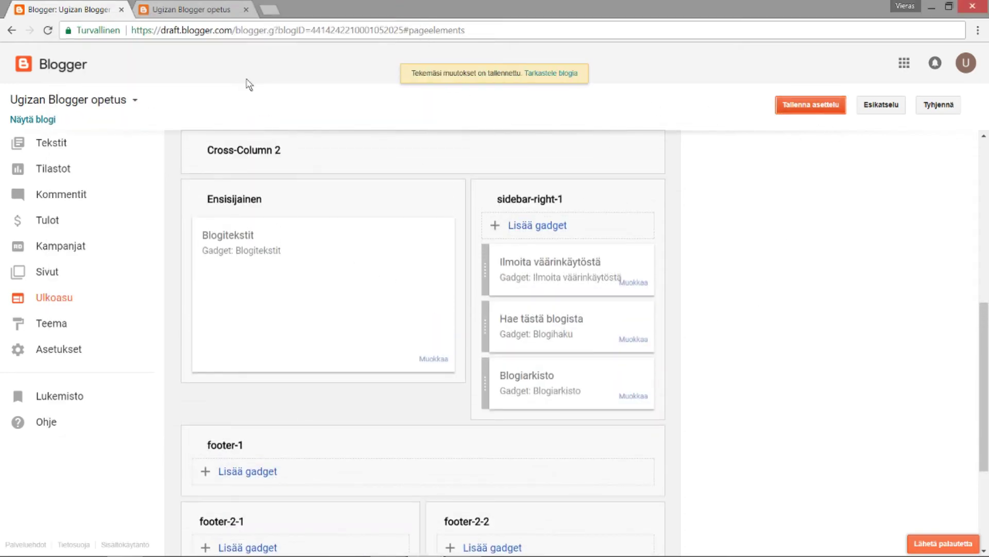
- Reload the published blog and follow its Ilmoita väärinkäytöstä link
click(177, 15)
click(48, 29)
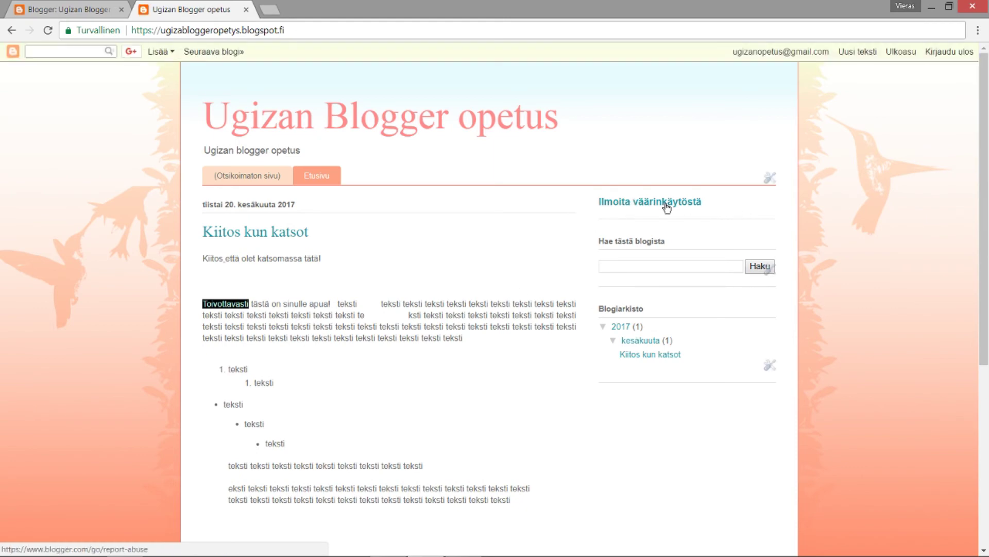
click(666, 204)
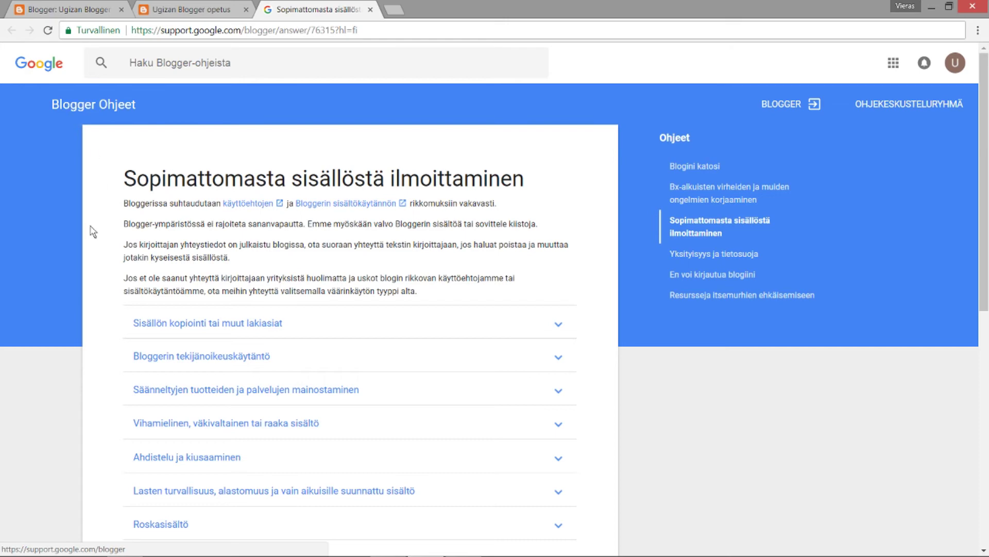
- Examine the abuse categories on the Sopimattomasta sisällöstä ilmoittaminen help page, expanding some of them, and close the page
scroll(100, 208, down, 7)
scroll(101, 209, up, 1)
click(559, 204)
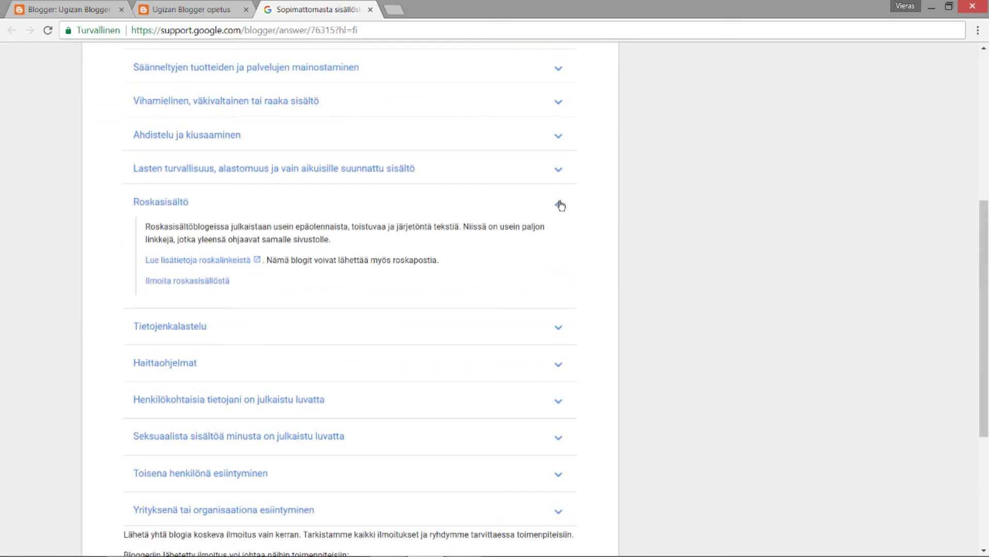
click(561, 205)
scroll(629, 248, up, 5)
click(565, 264)
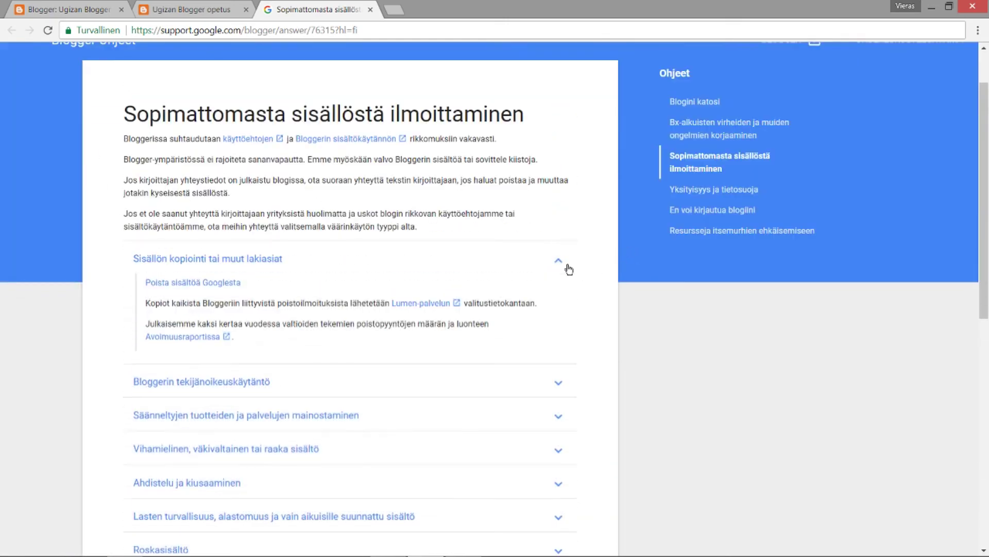
scroll(436, 289, down, 8)
click(561, 329)
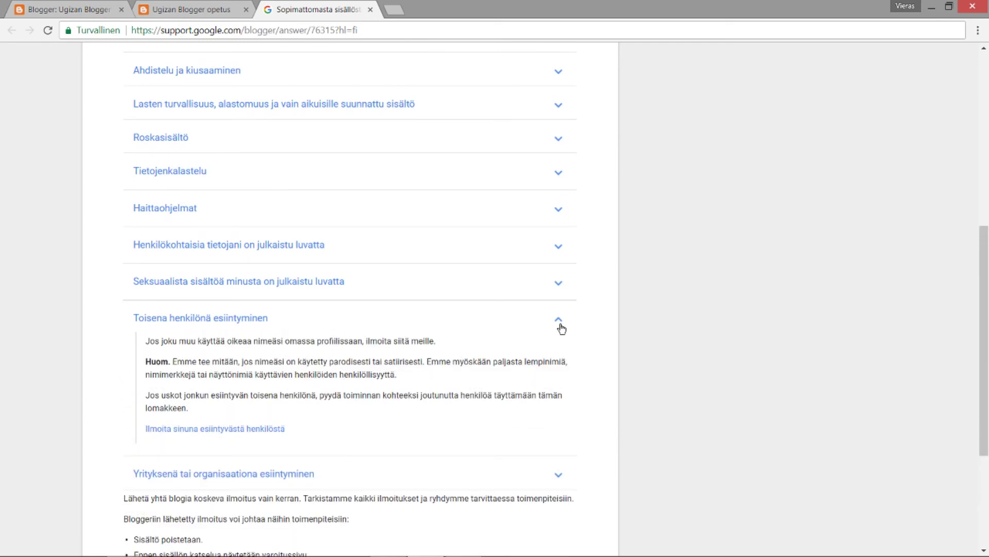
click(562, 328)
scroll(34, 304, down, 2)
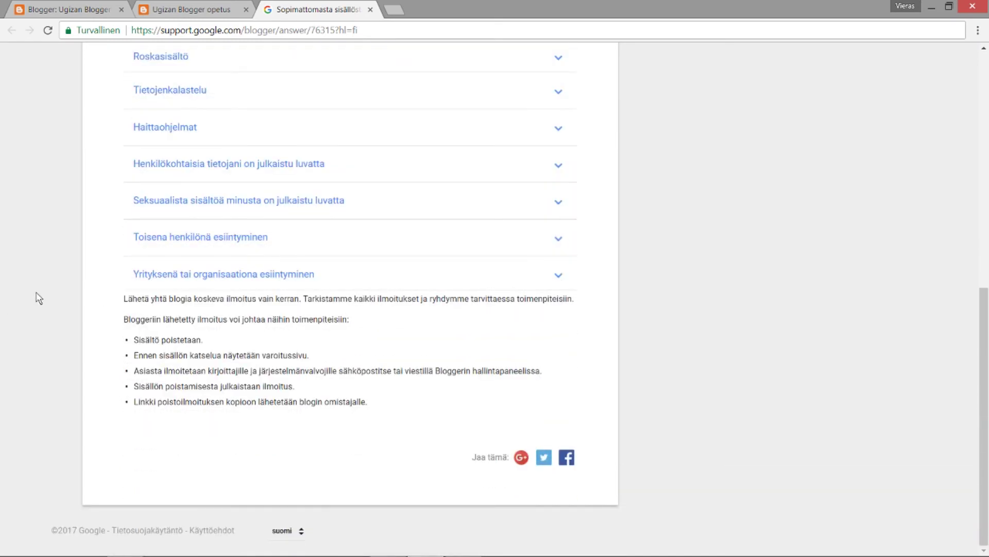
scroll(56, 284, up, 9)
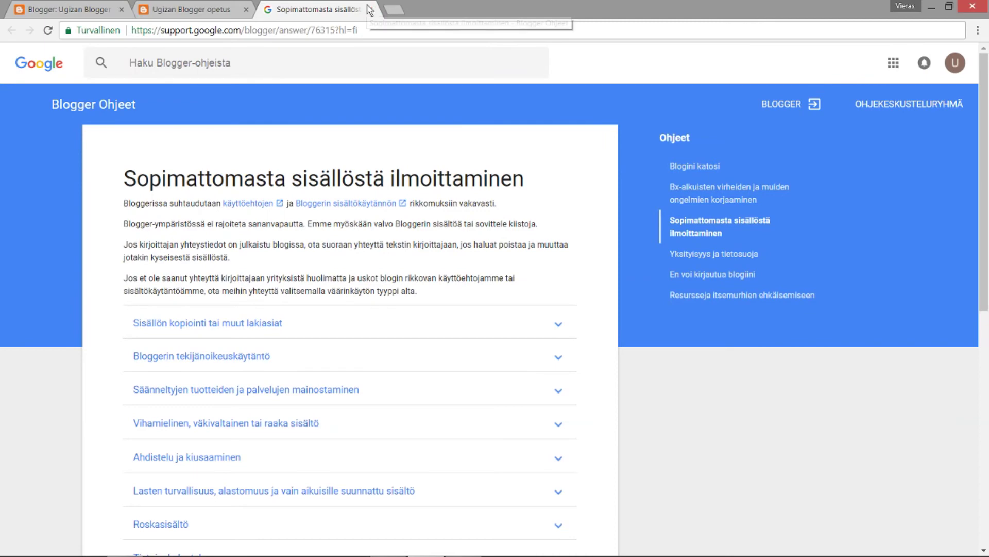
click(369, 10)
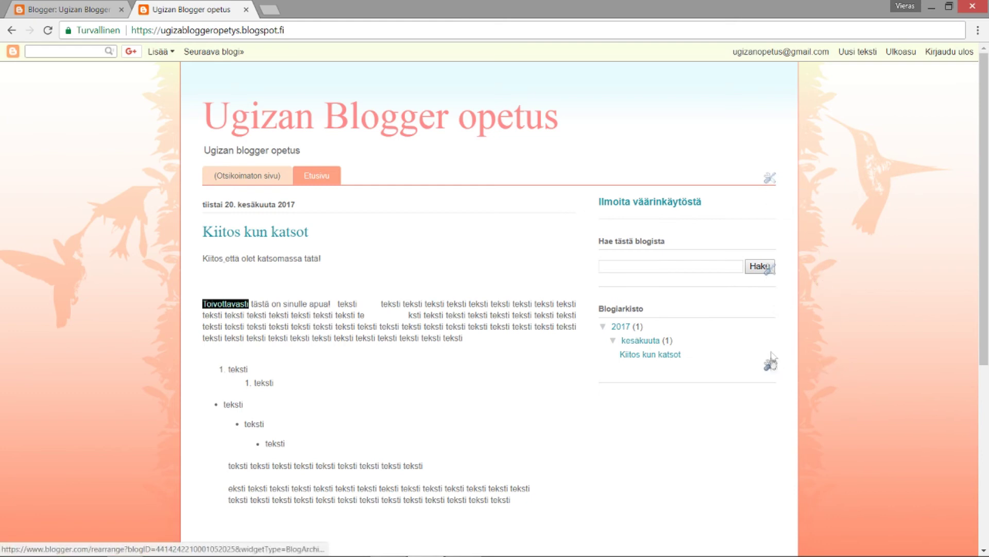
- Move Etusivu ahead of (Otsikoimaton sivu) in the blog's page list, save the change, and reload the blog
click(771, 178)
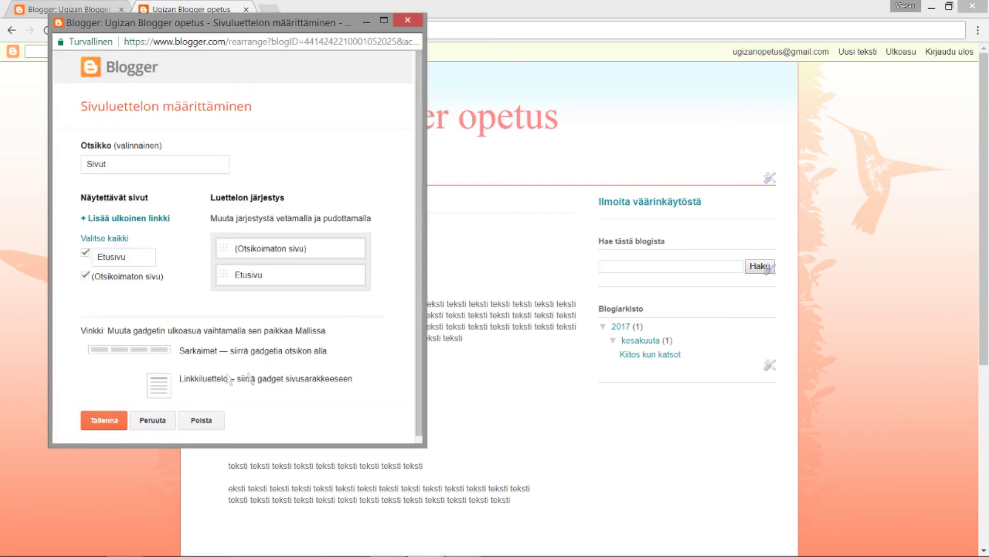
drag(228, 246, 233, 274)
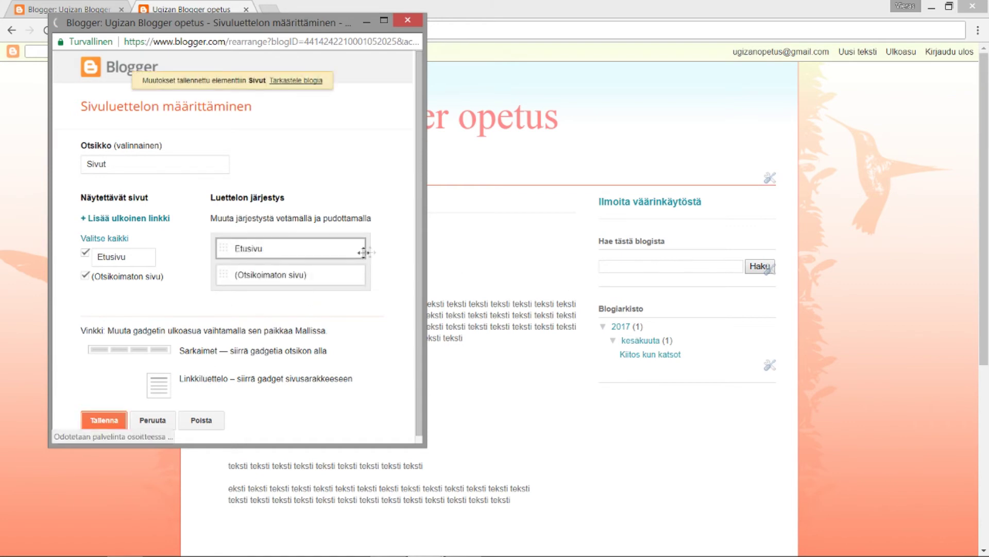
click(48, 30)
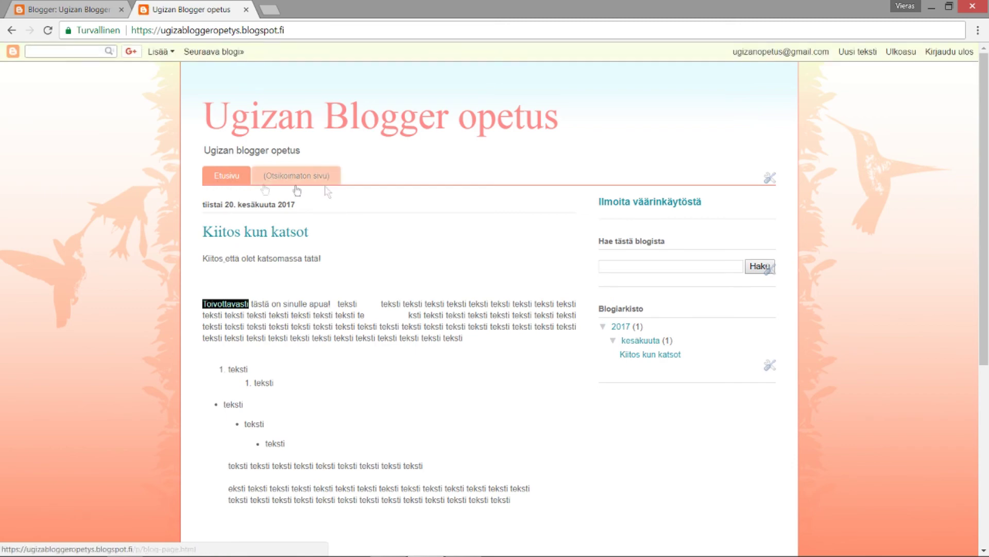
scroll(414, 360, down, 2)
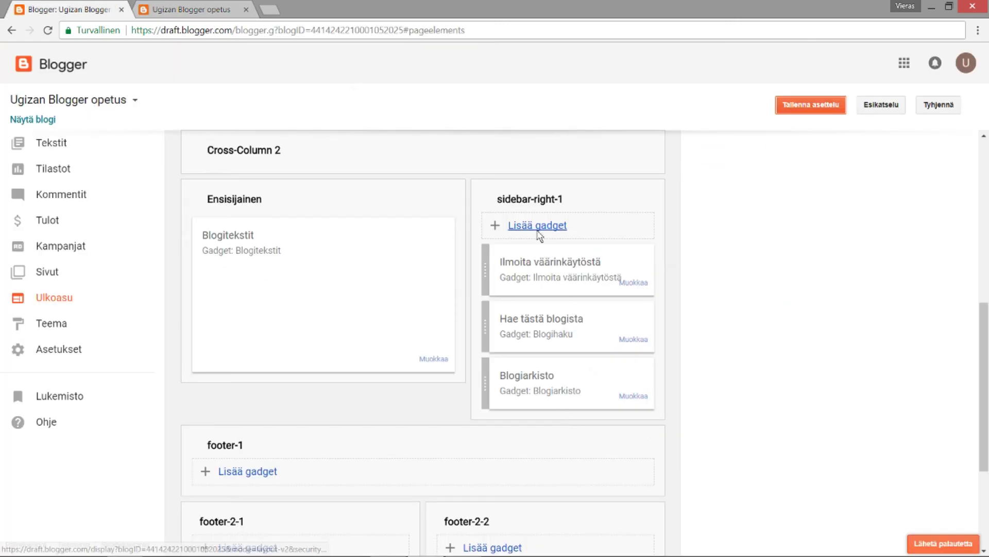
- Add the Yhteydenottolomake gadget from the additional gadgets to sidebar-right-1, keeping its default title
click(515, 225)
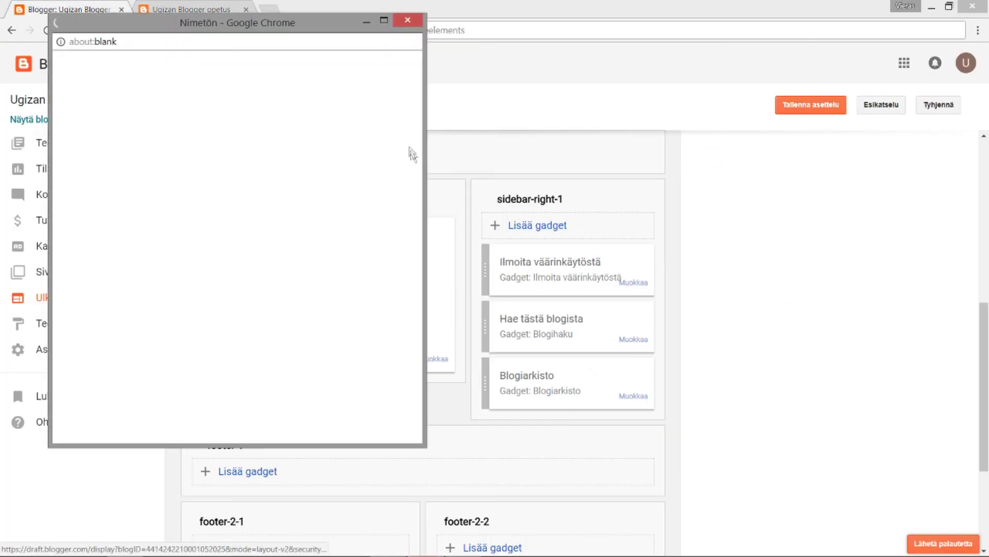
click(84, 175)
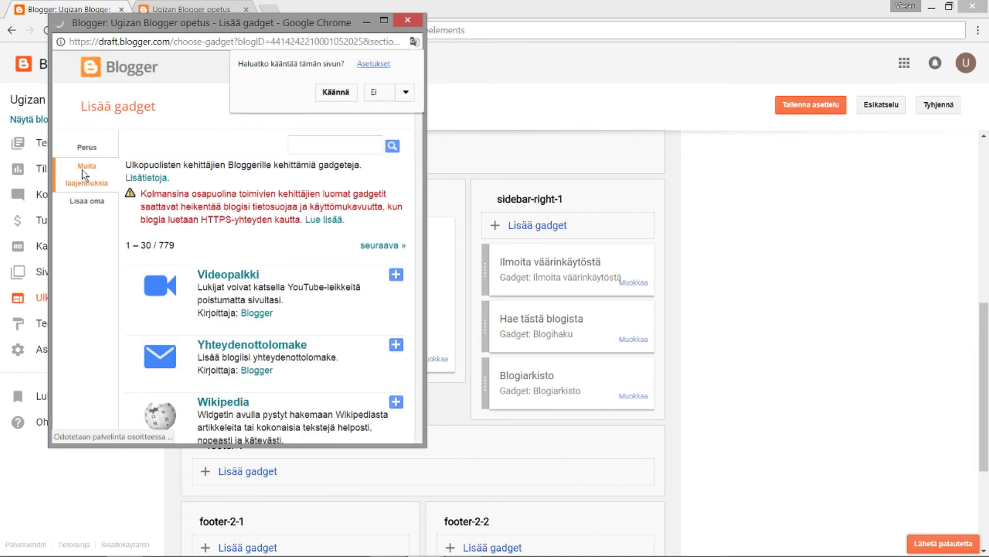
scroll(304, 257, down, 3)
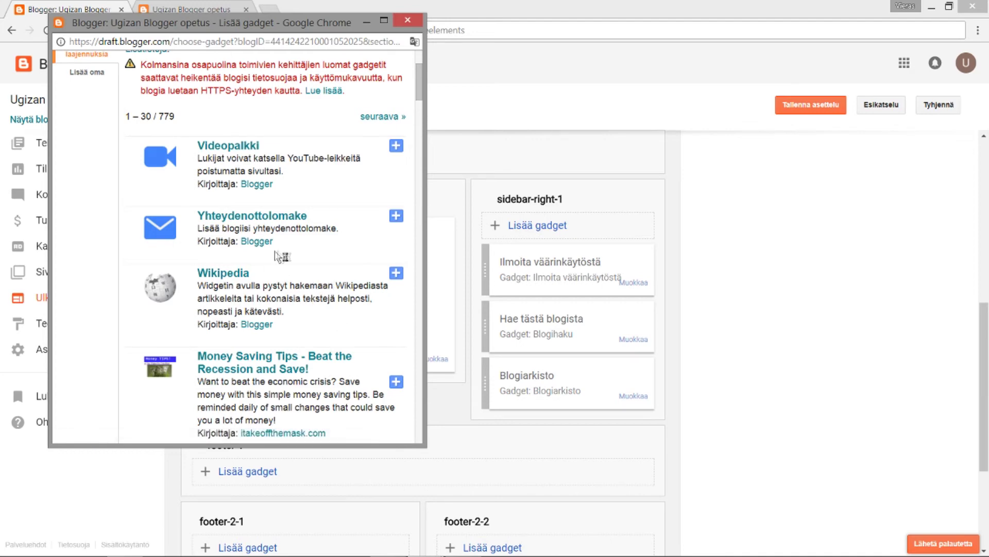
click(220, 217)
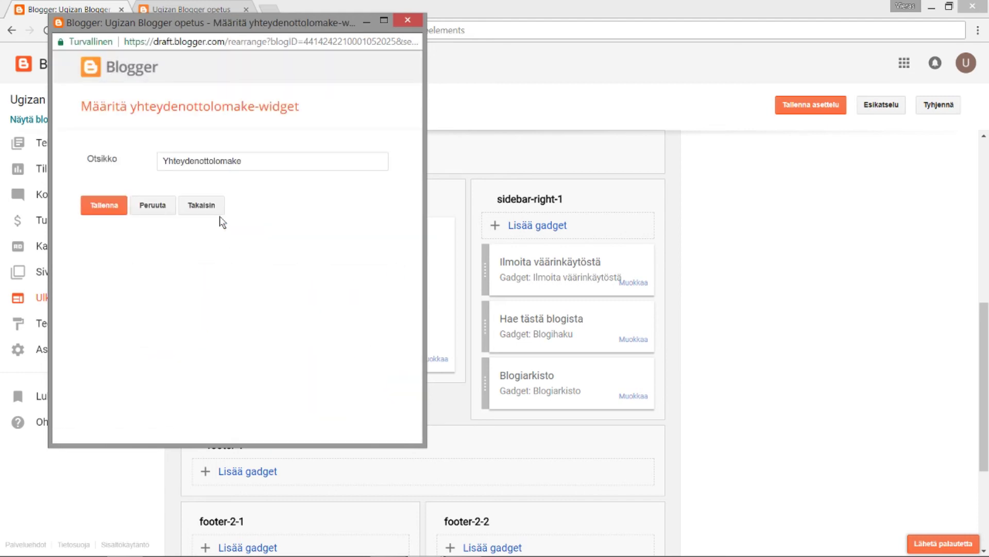
click(110, 208)
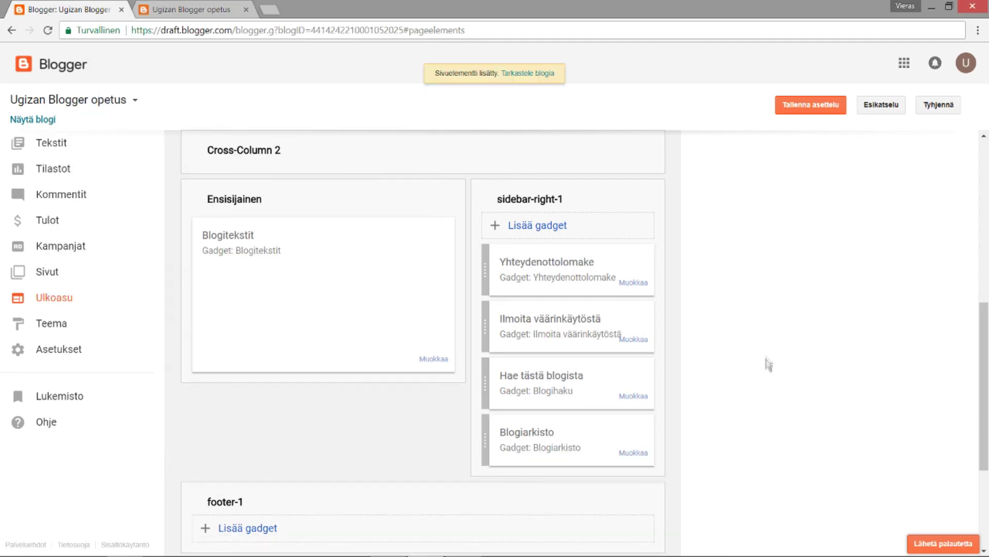
- Reload the published blog, inspect the contact form's Nimi, Sähköposti and Ilmoitus fields, and close the blog page
click(191, 9)
click(47, 30)
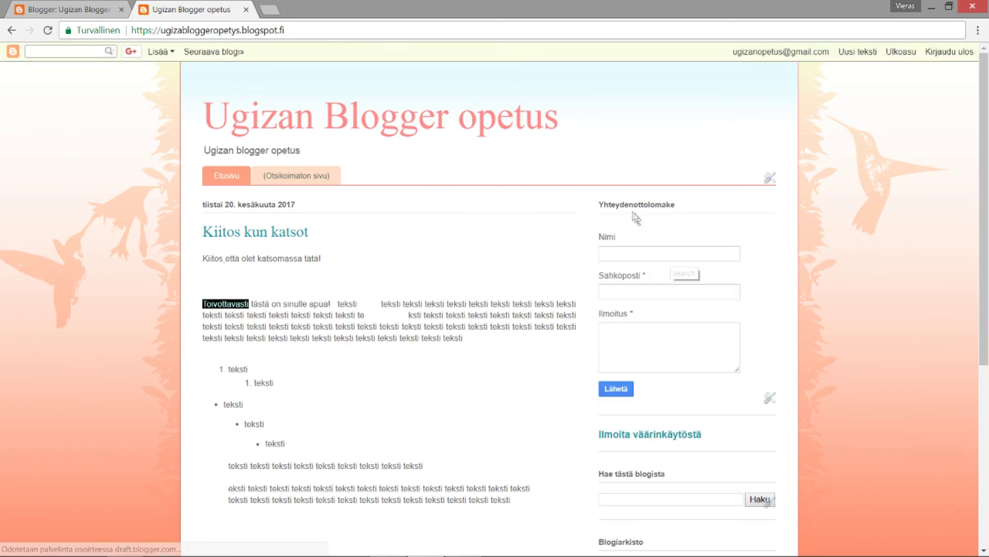
click(614, 254)
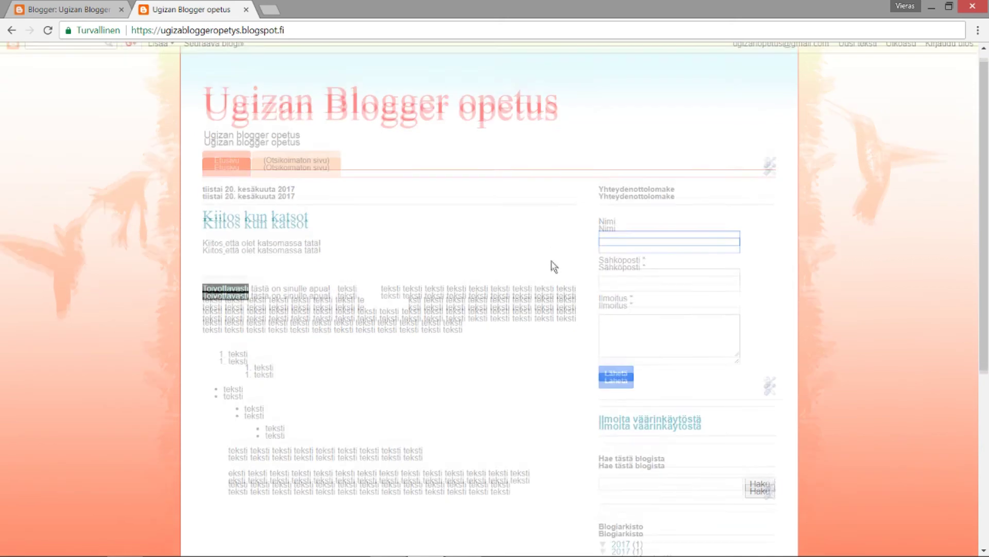
scroll(551, 261, down, 1)
click(622, 228)
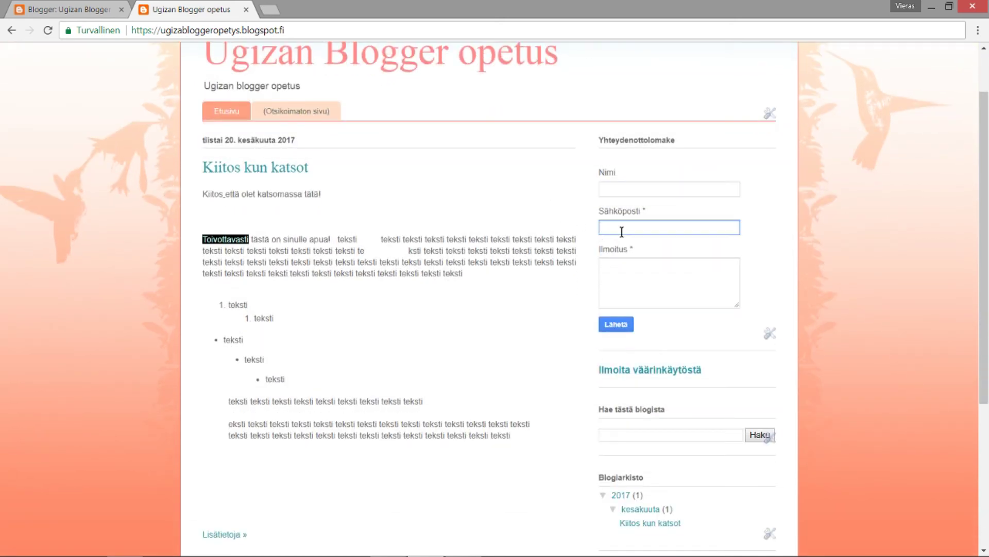
click(622, 268)
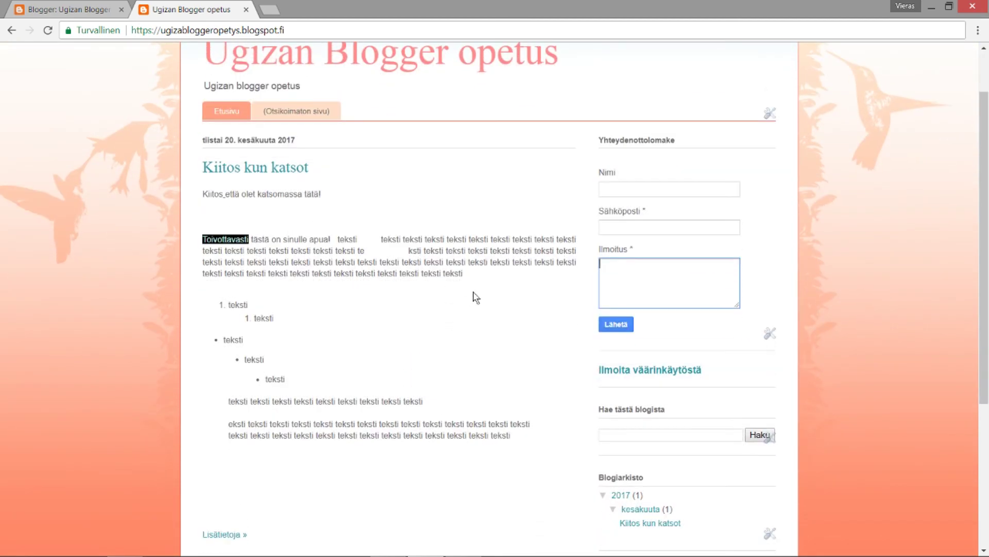
scroll(476, 297, up, 2)
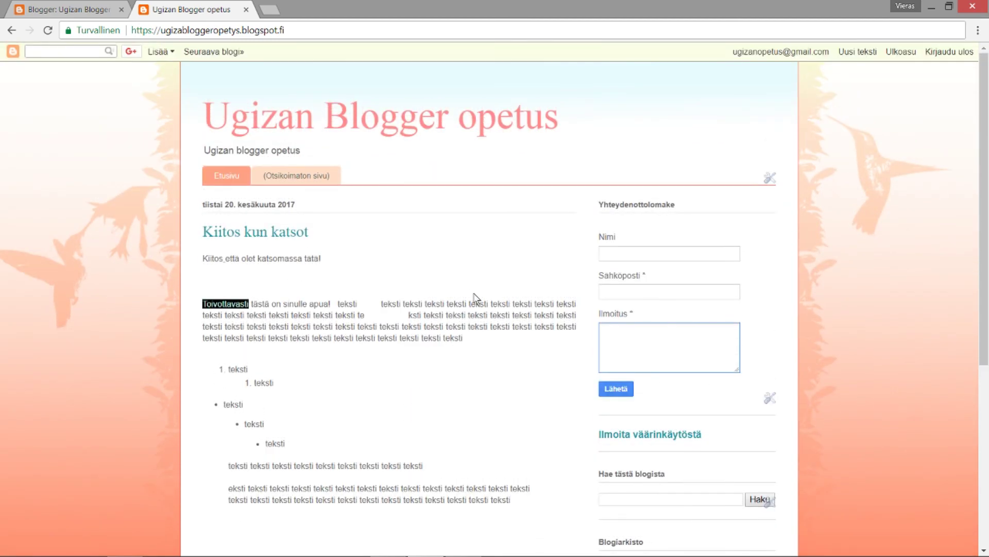
click(246, 9)
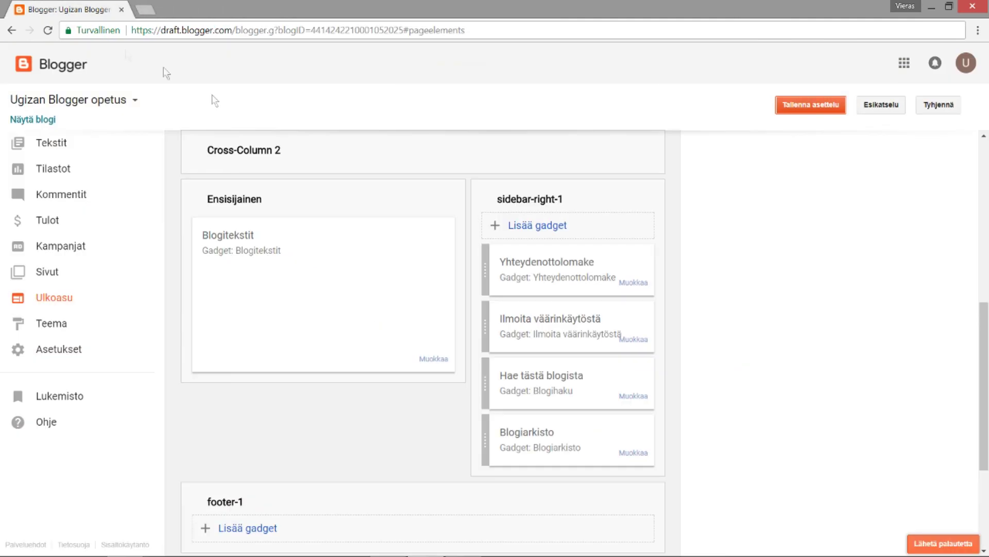
- Remove the Yhteydenottolomake and Ilmoita väärinkäytöstä gadgets from sidebar-right-1, confirming each deletion
click(634, 282)
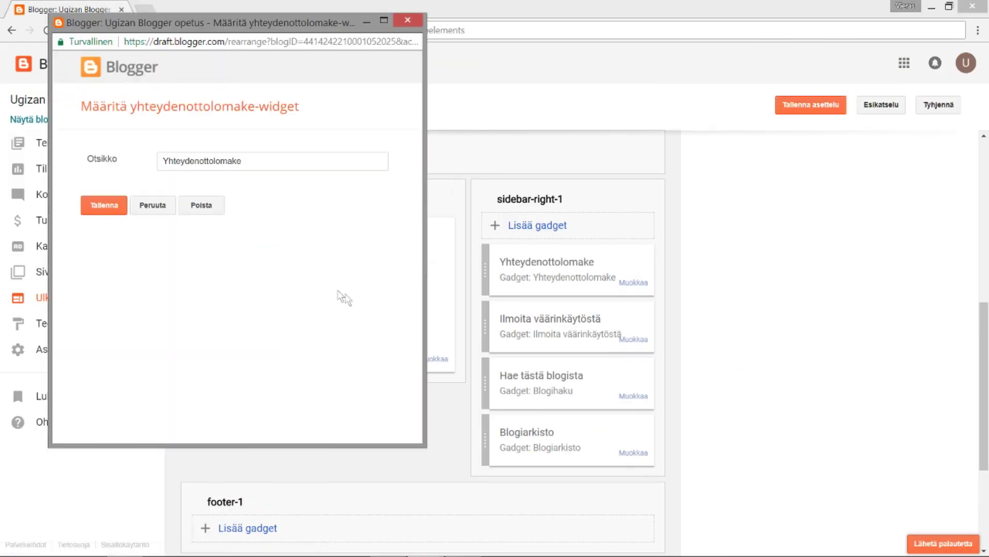
click(203, 208)
click(294, 111)
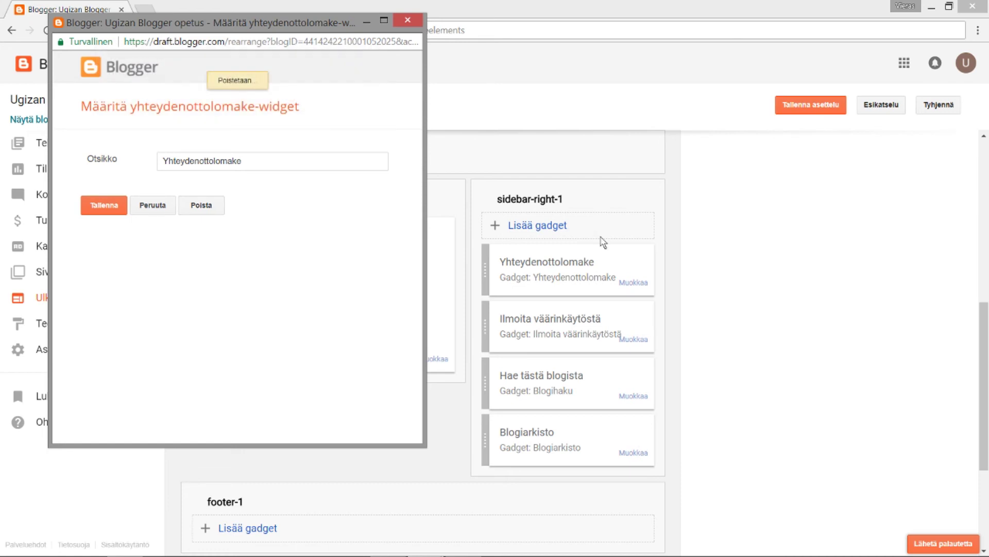
click(637, 284)
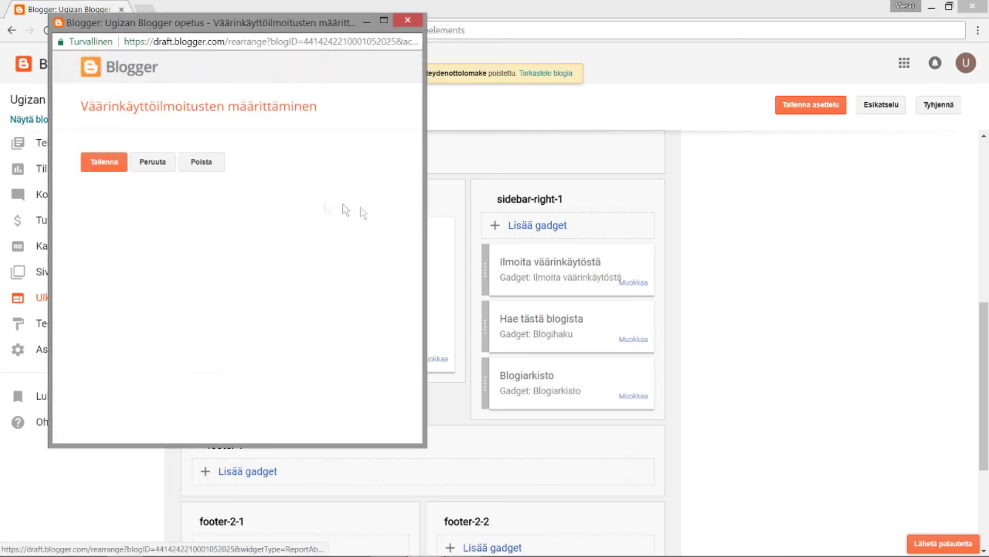
click(206, 162)
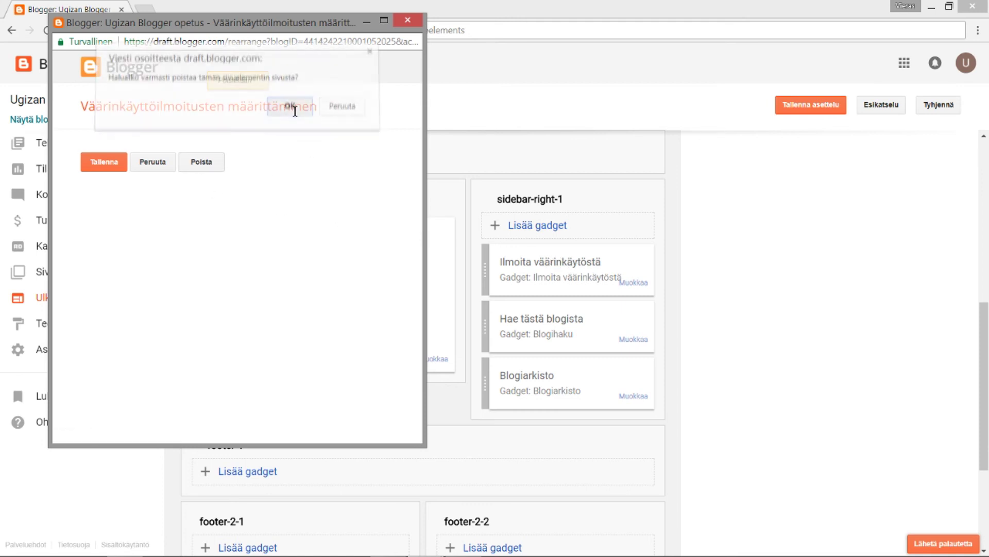
click(295, 111)
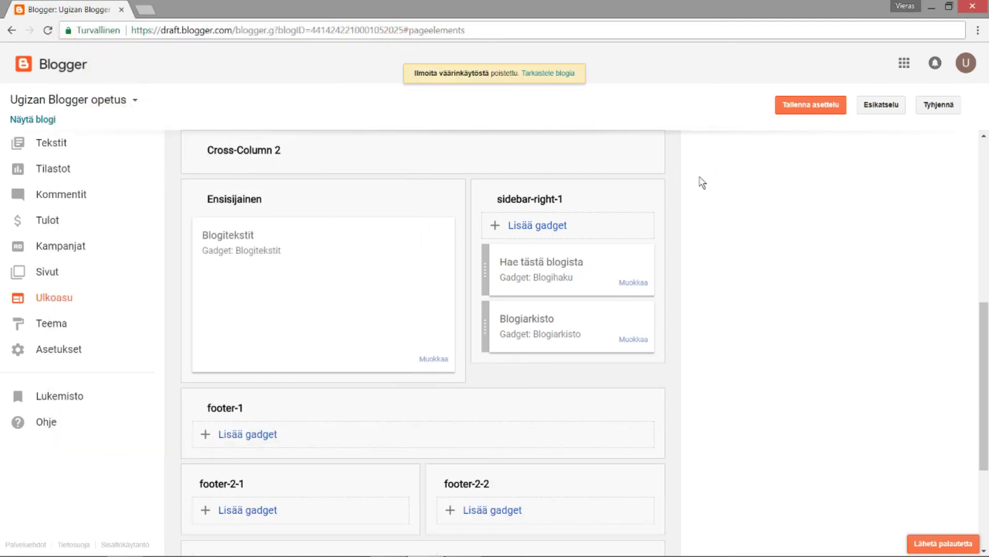
- Look over the remaining gadgets in the blog layout and save the layout
scroll(634, 355, down, 4)
scroll(618, 340, up, 10)
scroll(612, 325, down, 4)
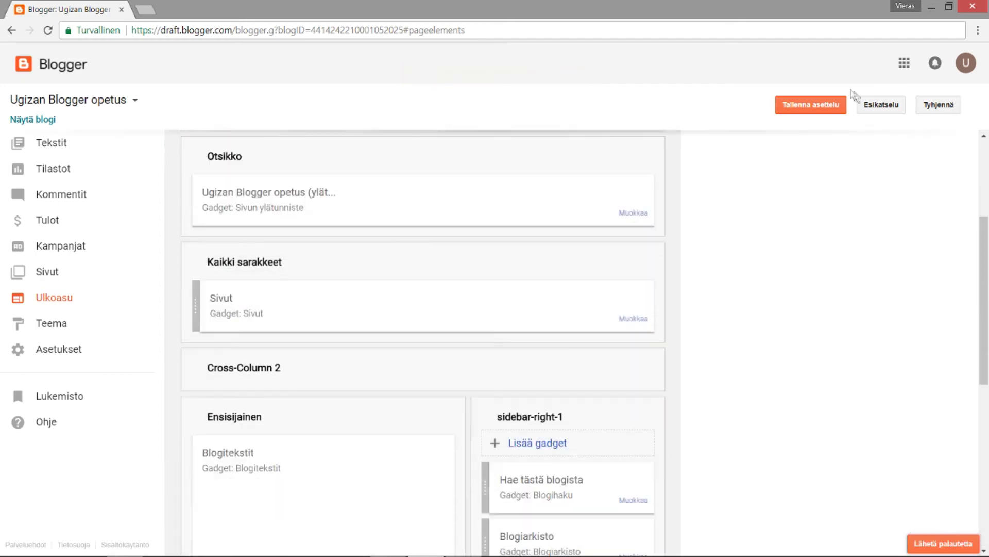
scroll(721, 226, down, 2)
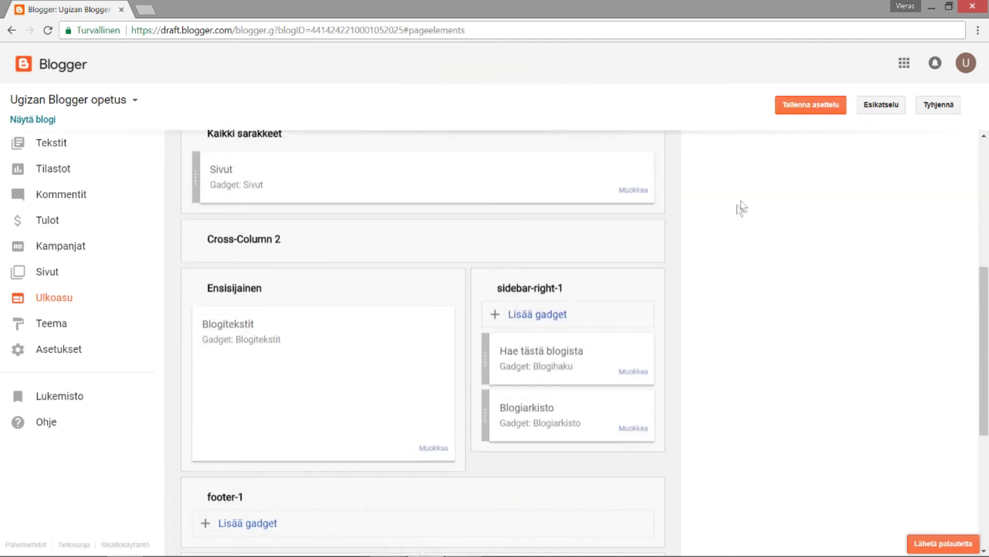
click(807, 105)
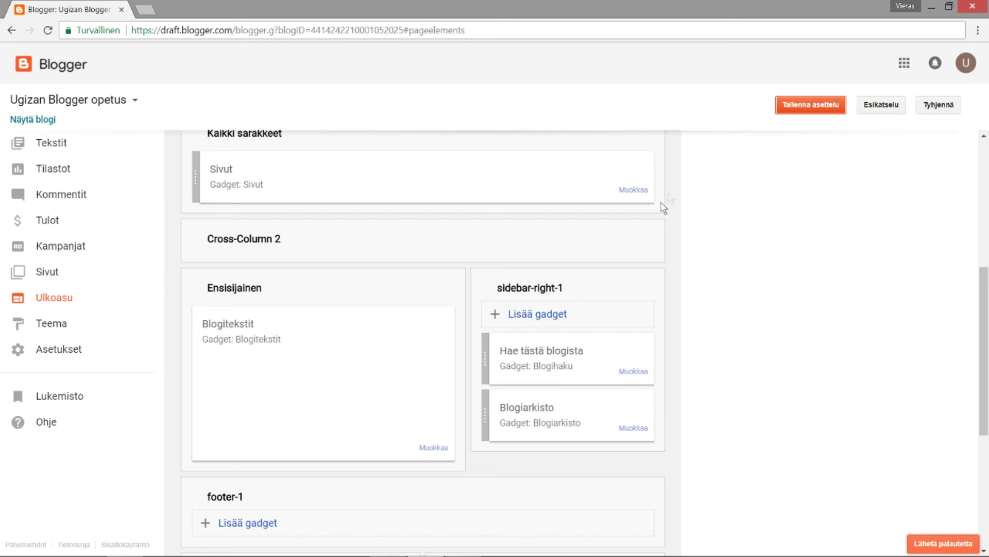
click(135, 104)
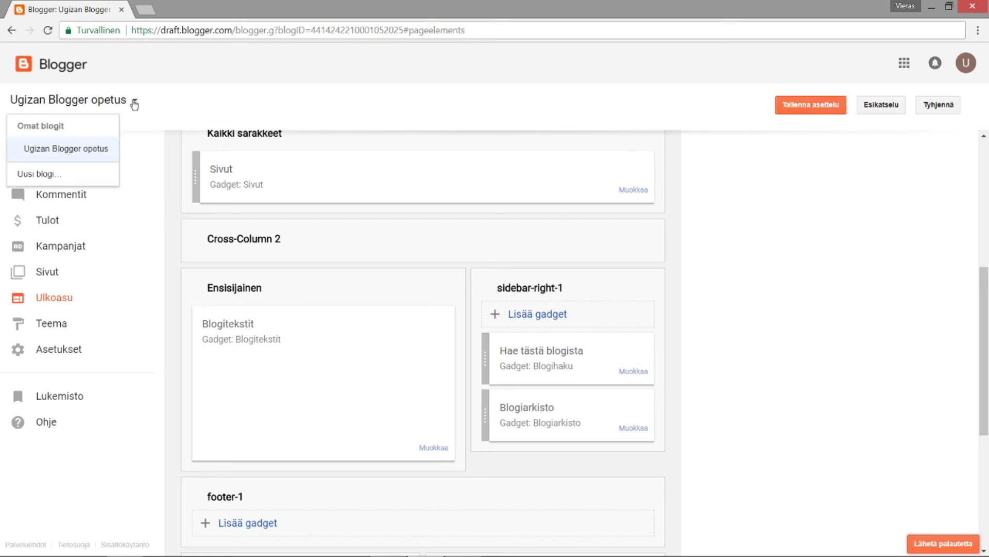
click(784, 250)
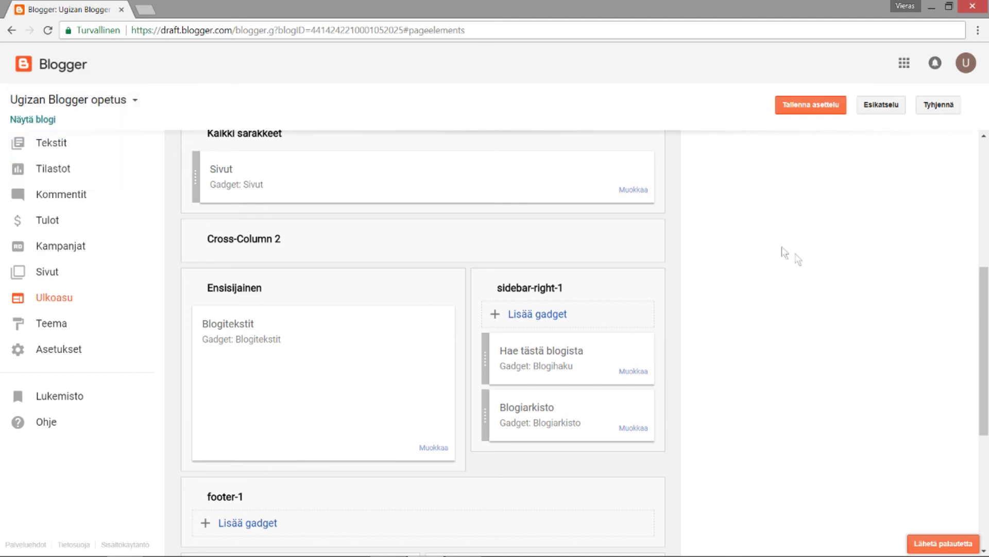